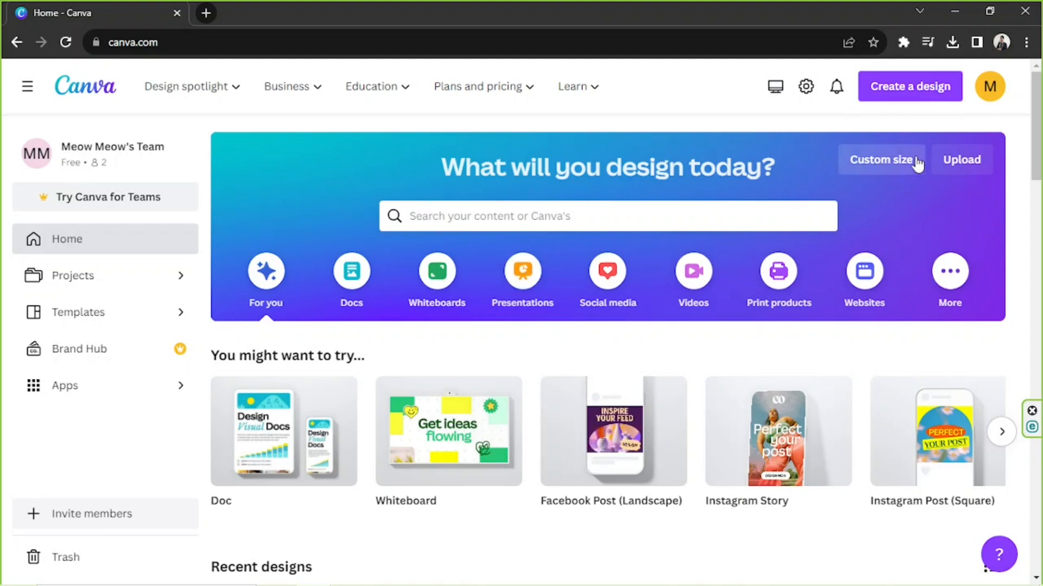
pyautogui.click(873, 161)
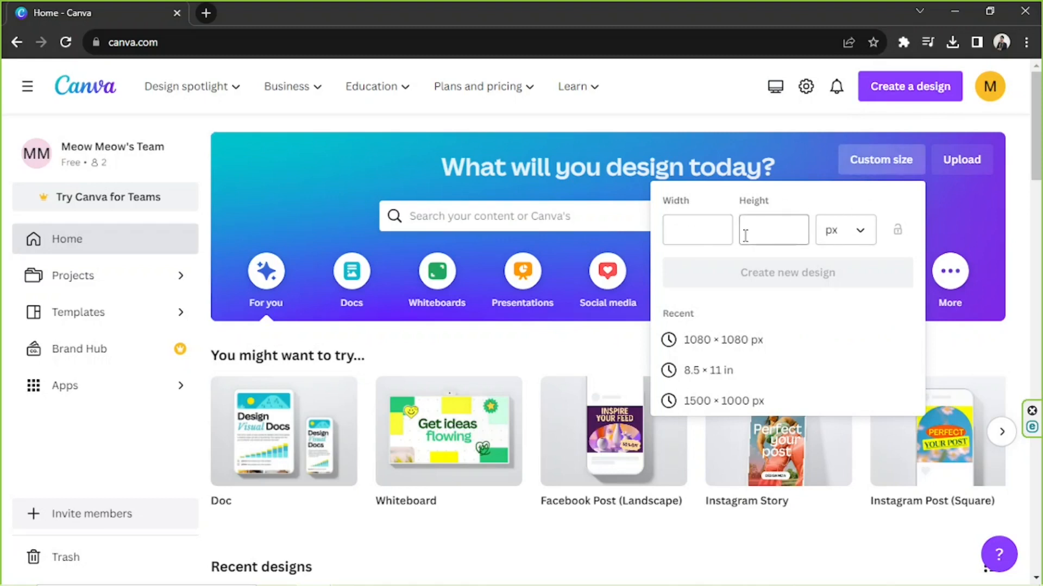
pyautogui.click(856, 242)
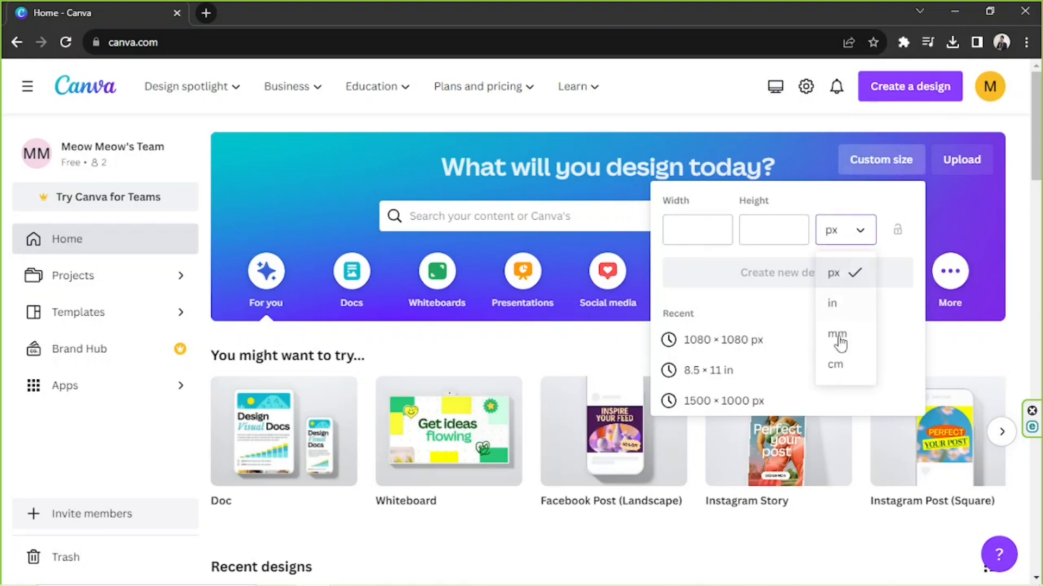
pyautogui.click(841, 239)
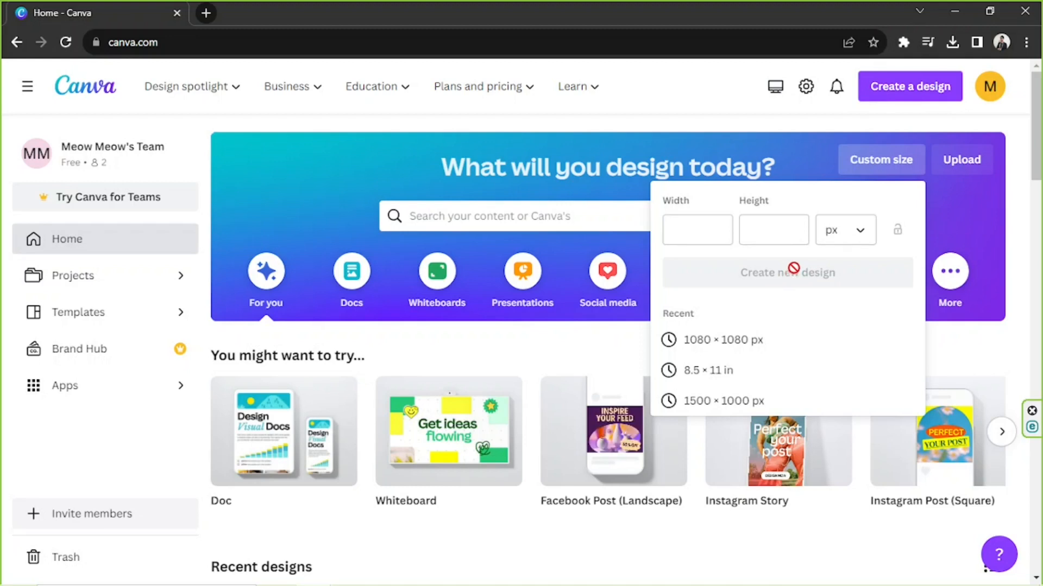
# Step: Search the templates for "Instagram" and open the Instagram Post (Square) template collection
pyautogui.click(439, 208)
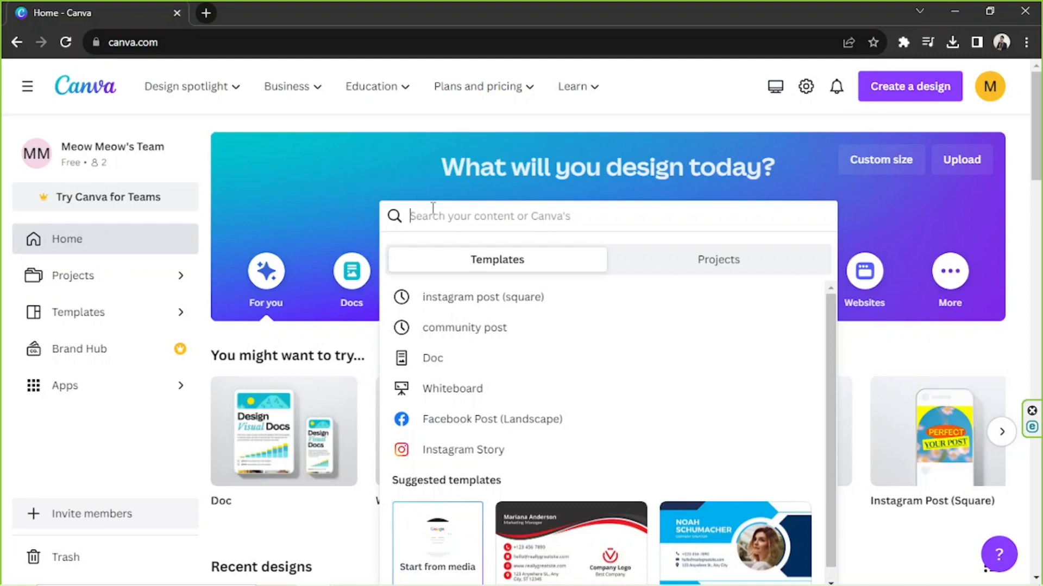
pyautogui.write('Instagram')
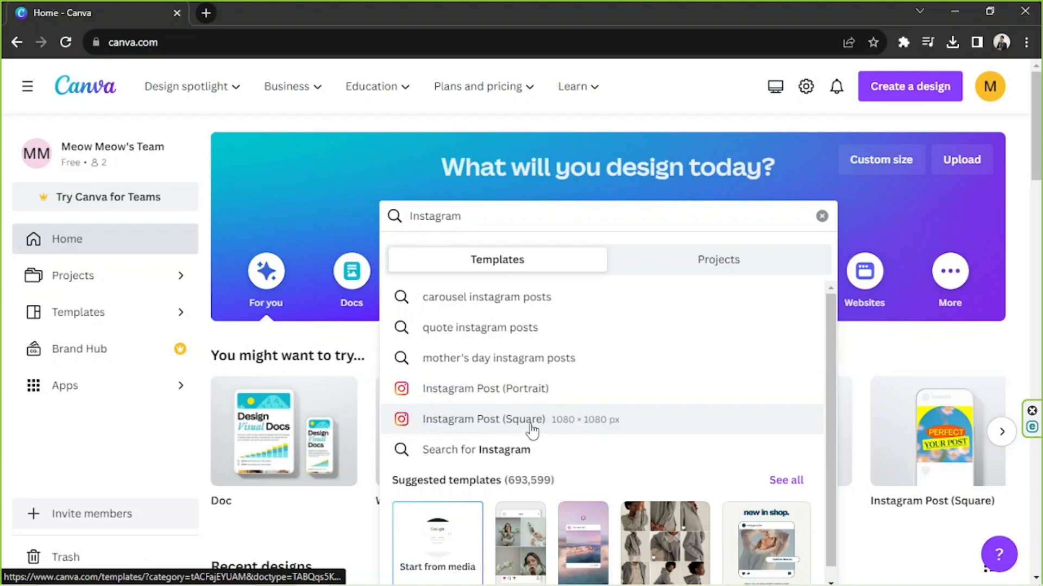
pyautogui.click(574, 425)
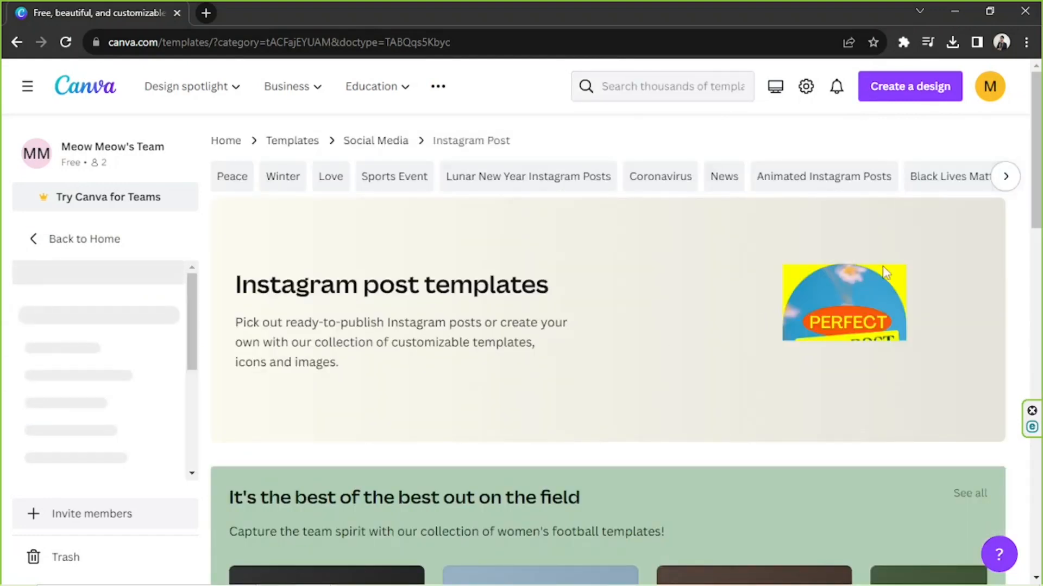
# Step: Browse the square Instagram post templates for a suitable starting design
pyautogui.scroll(-3, 964, 258)
pyautogui.scroll(-4, 964, 260)
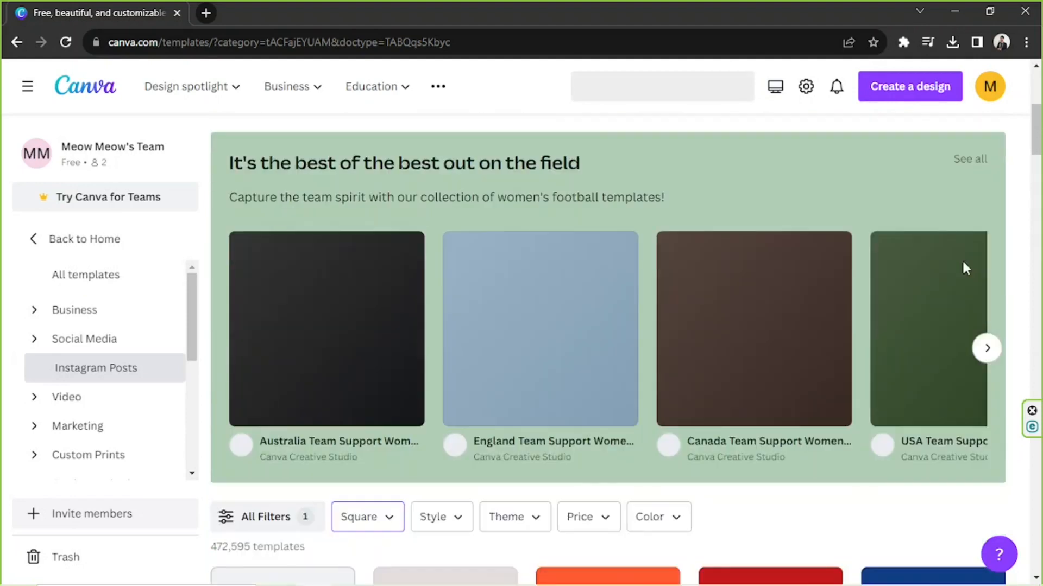
pyautogui.scroll(-2, 964, 266)
pyautogui.scroll(-5, 964, 269)
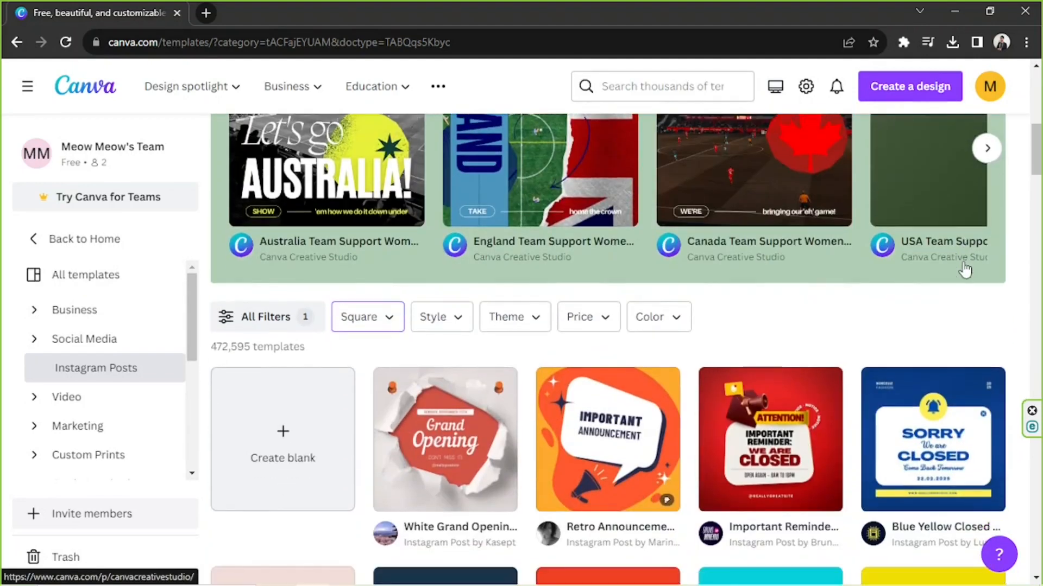
pyautogui.scroll(-4, 964, 269)
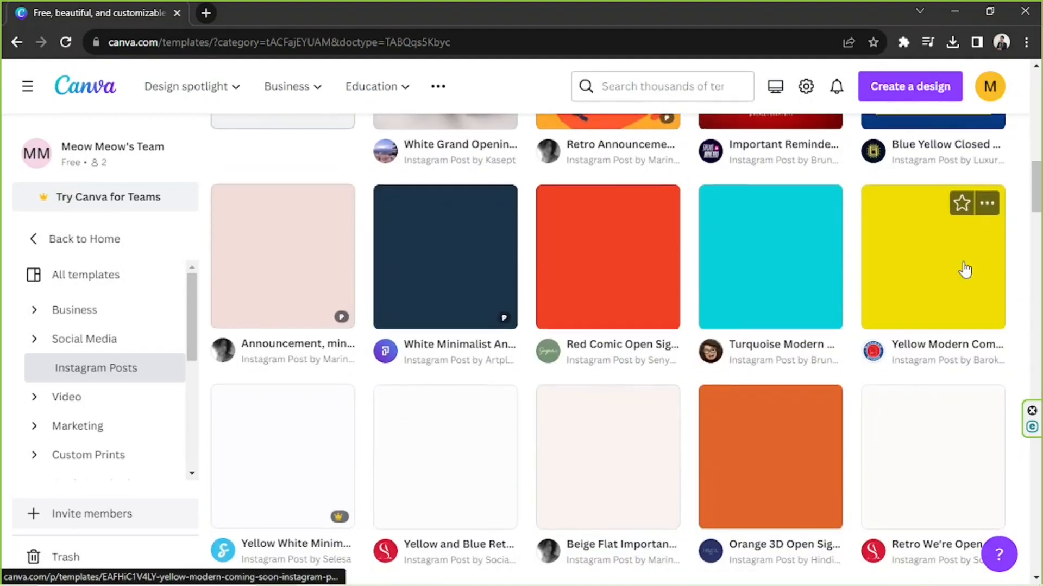
pyautogui.scroll(-3, 964, 269)
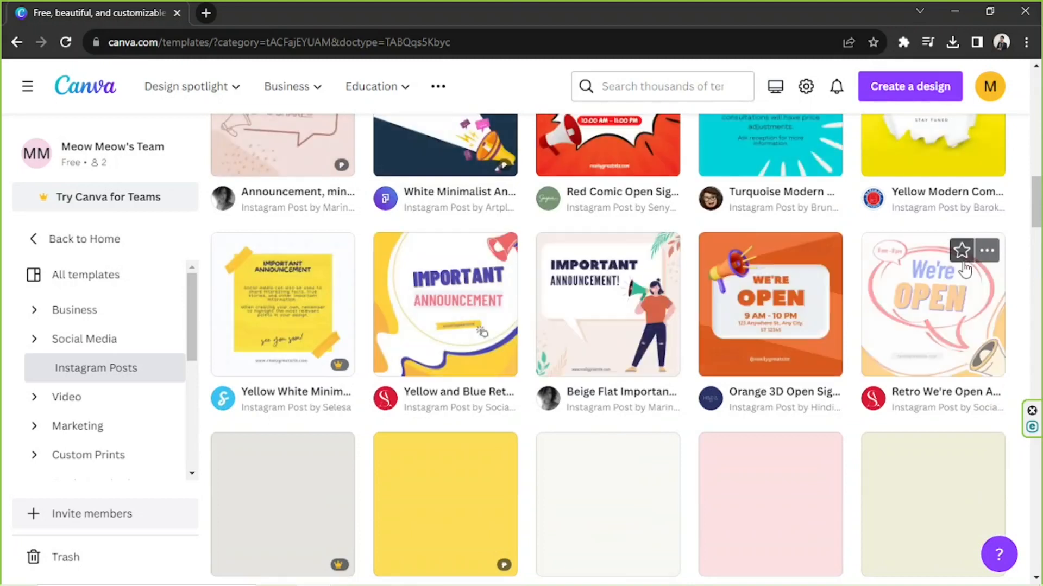
pyautogui.scroll(-3, 964, 269)
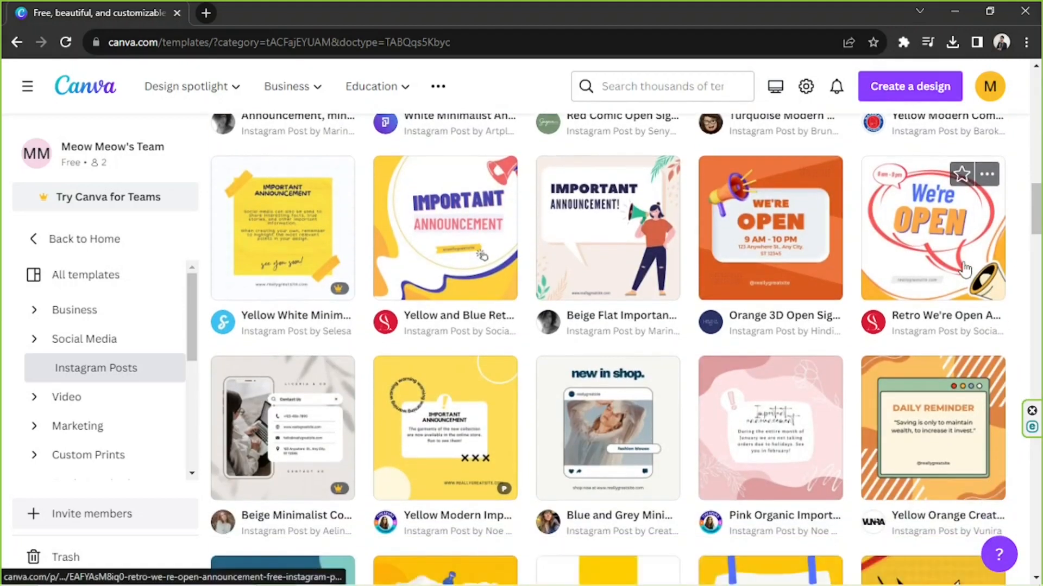
pyautogui.scroll(-2, 964, 269)
pyautogui.scroll(-4, 963, 269)
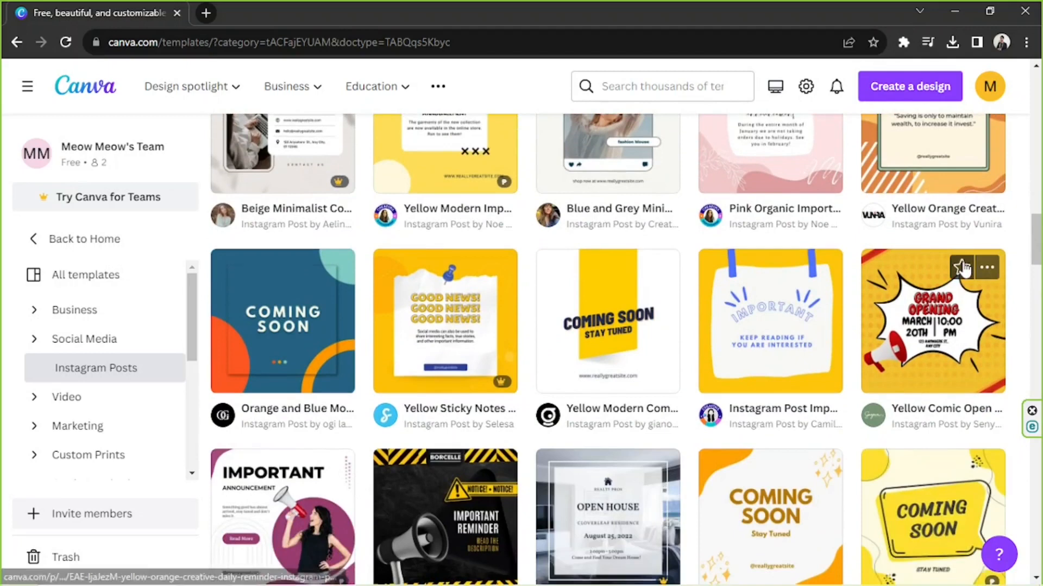
pyautogui.scroll(-3, 964, 268)
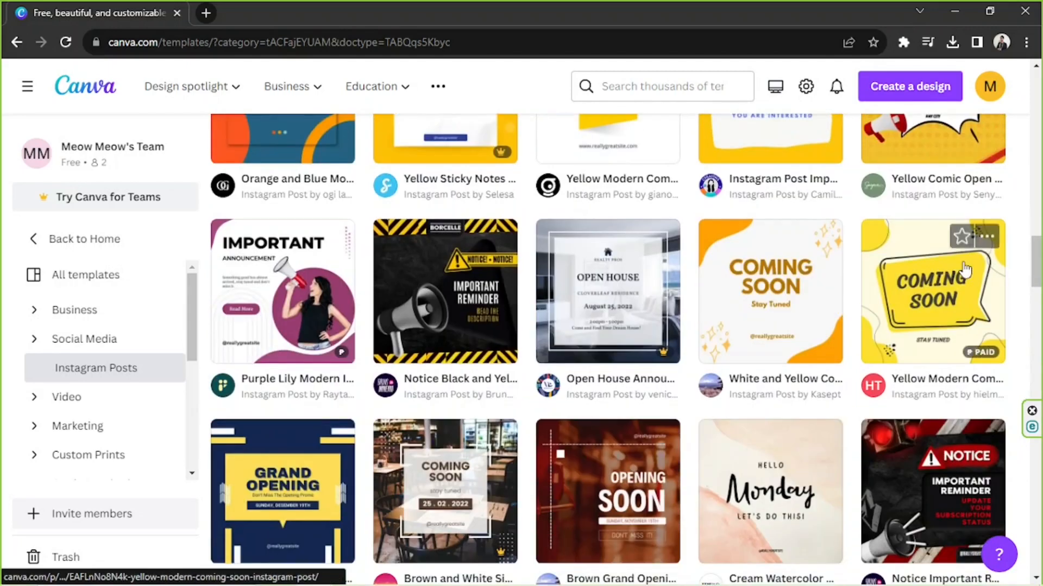
pyautogui.scroll(-3, 963, 266)
pyautogui.scroll(-3, 964, 266)
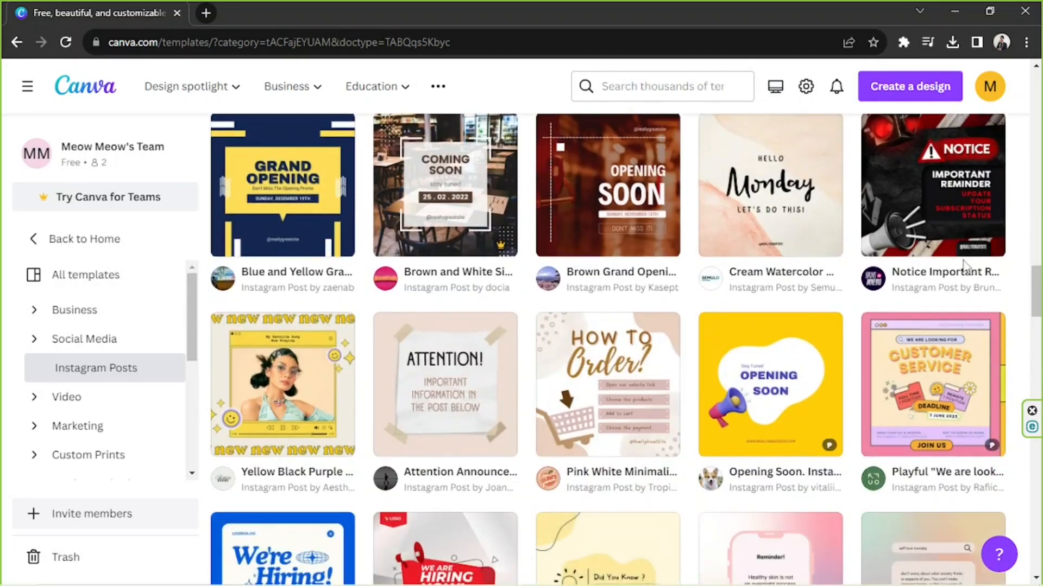
pyautogui.scroll(-3, 964, 266)
pyautogui.scroll(-3, 964, 266)
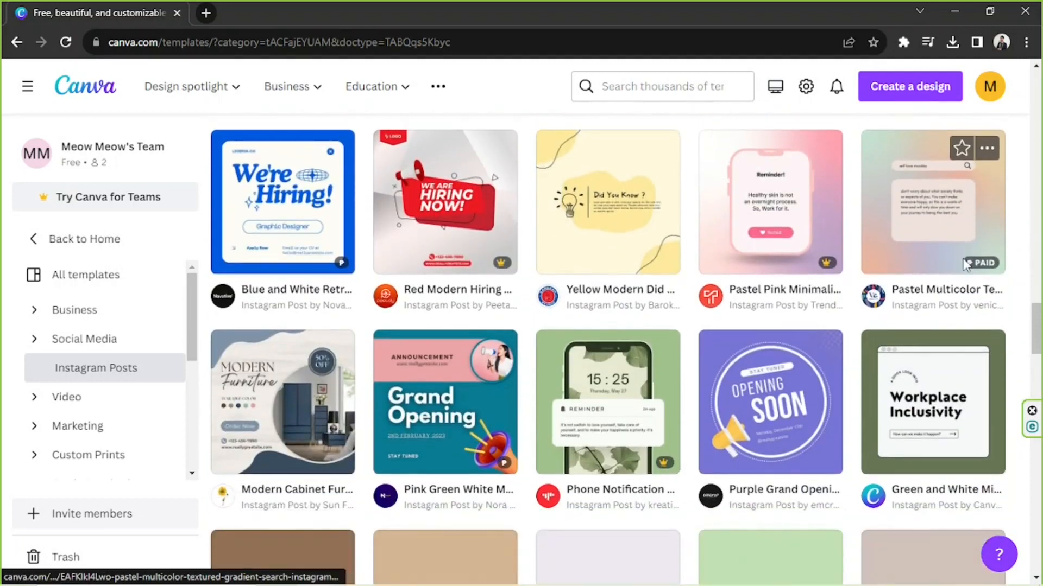
pyautogui.scroll(-3, 964, 265)
pyautogui.scroll(-3, 964, 263)
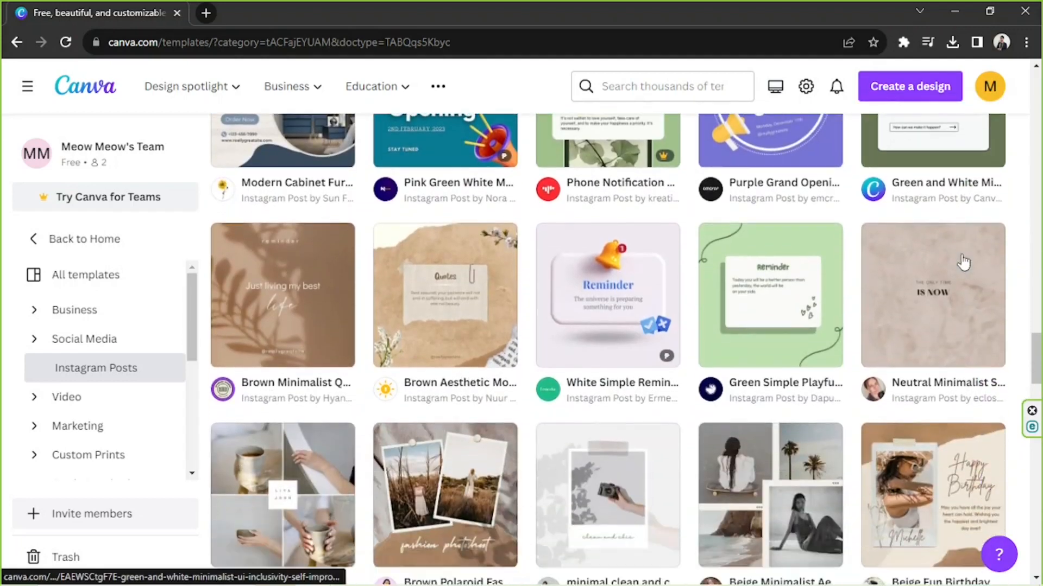
pyautogui.scroll(-4, 964, 262)
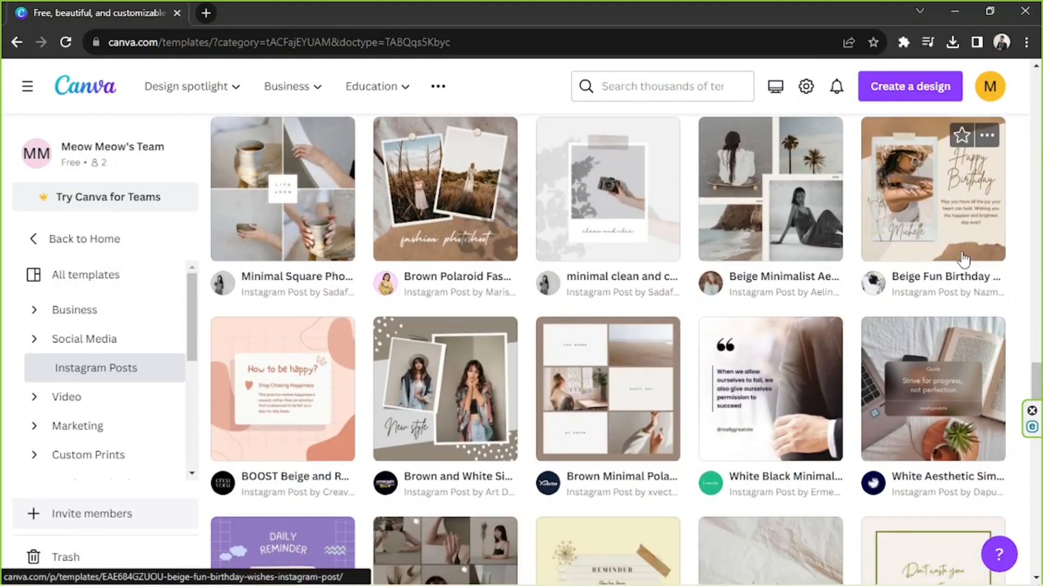
pyautogui.scroll(-3, 964, 263)
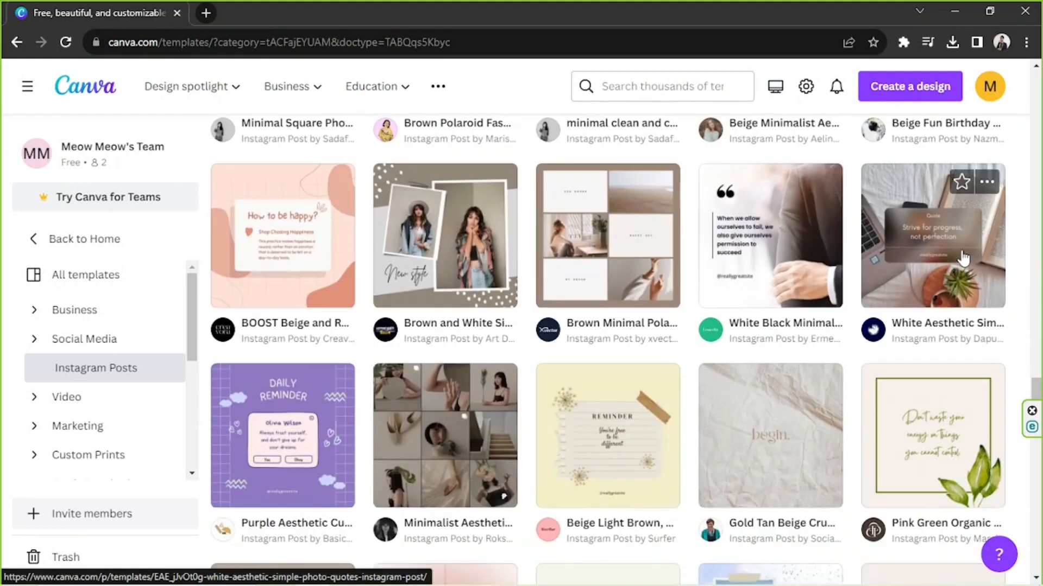
pyautogui.scroll(-3, 963, 259)
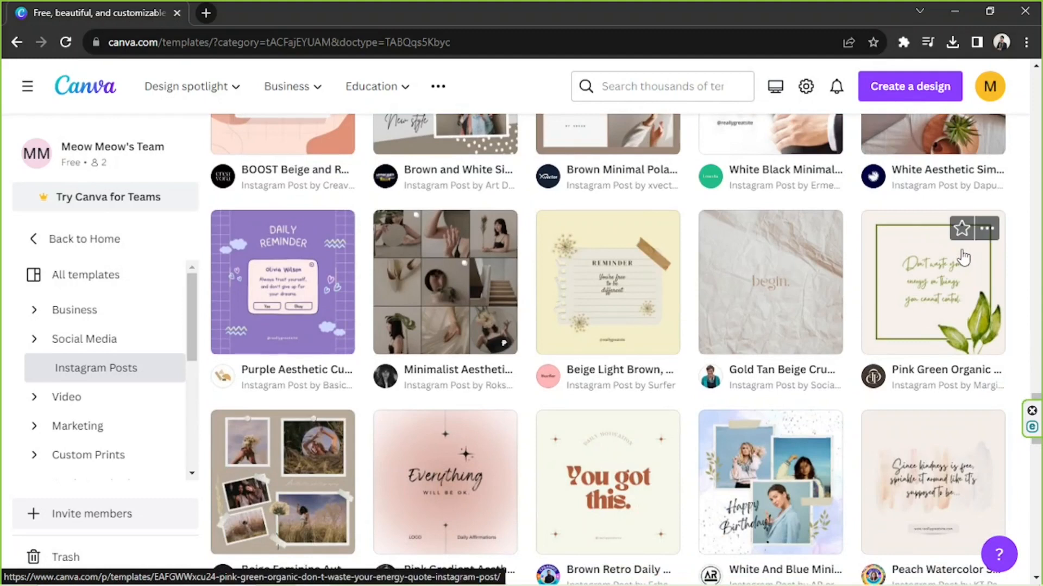
pyautogui.scroll(-3, 964, 259)
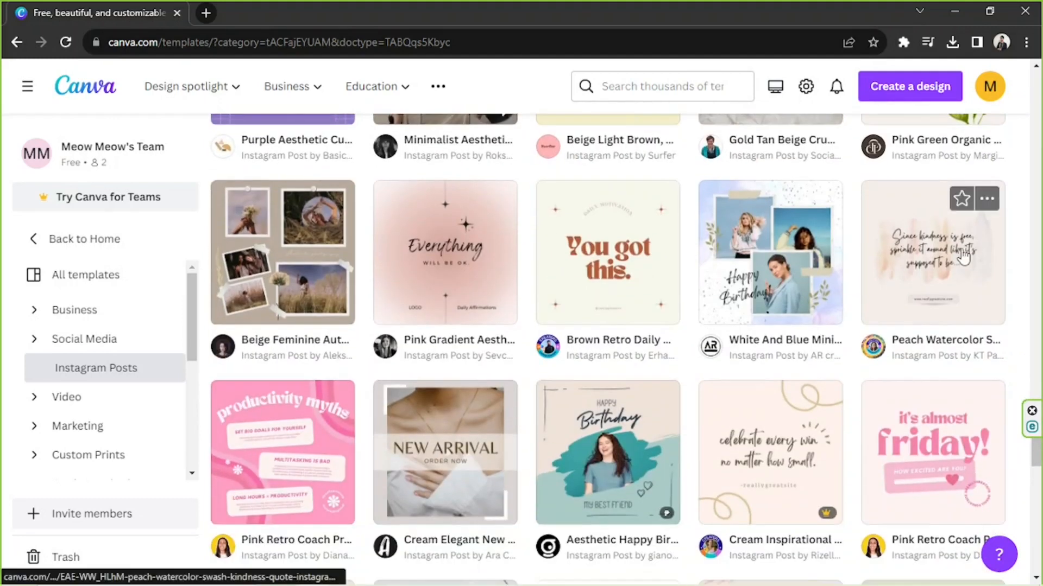
pyautogui.scroll(-4, 964, 255)
pyautogui.scroll(-7, 964, 255)
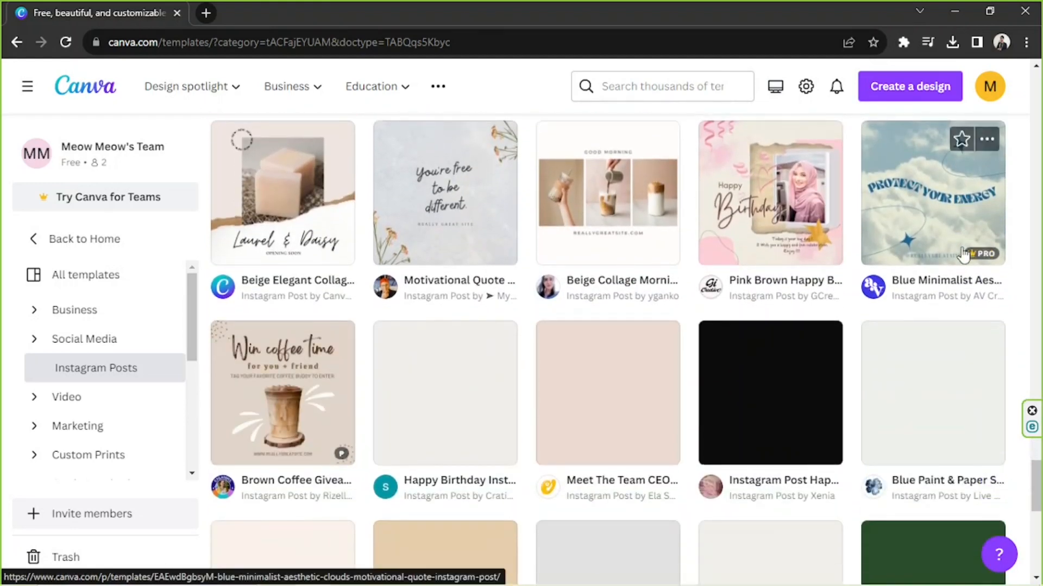
# Step: Open the Beige Collage Morning Coffee Instagram Post template and start customizing it in the editor
pyautogui.scroll(2, 883, 302)
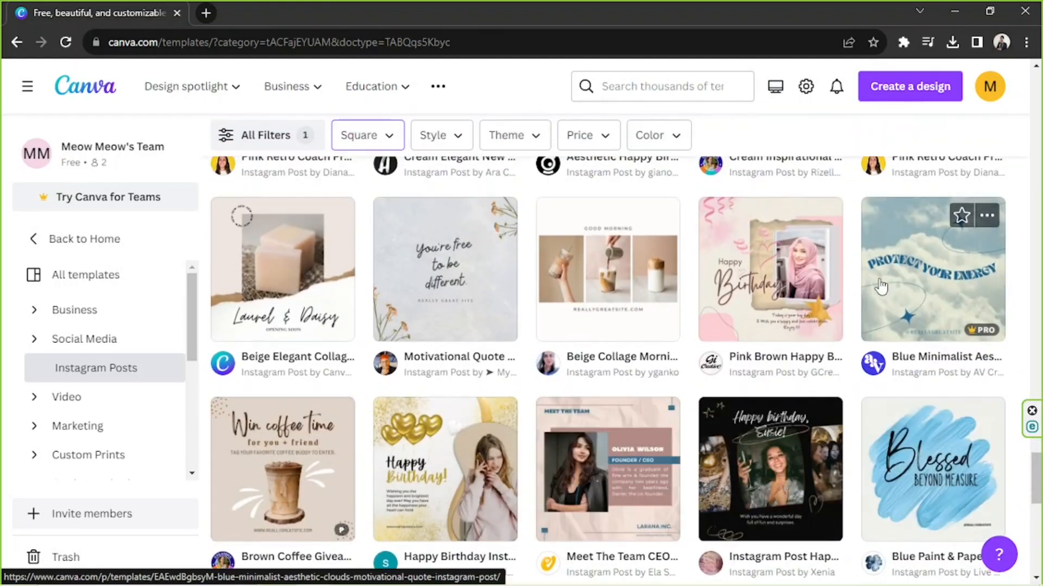
pyautogui.click(580, 292)
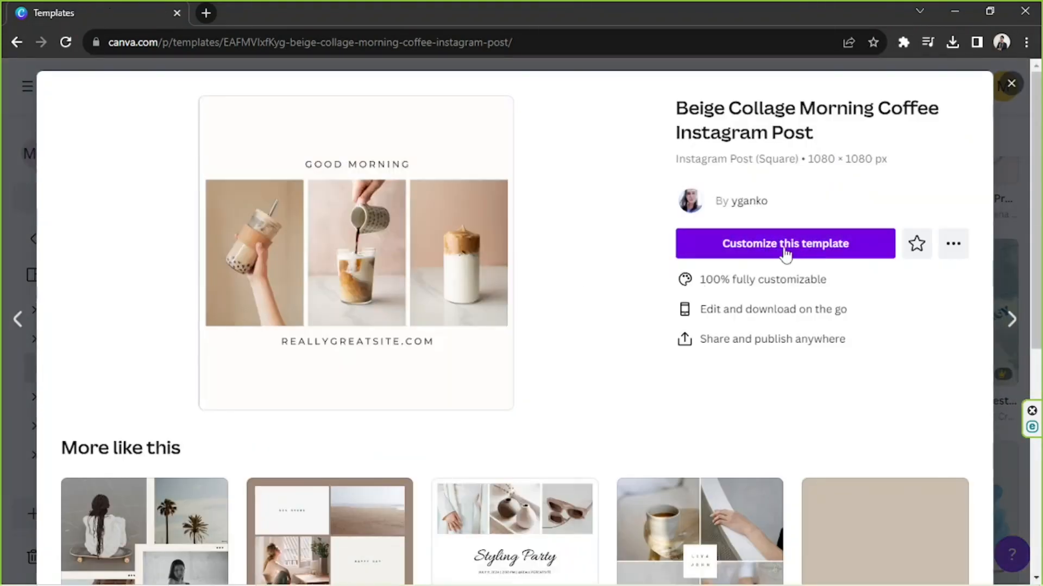
pyautogui.click(802, 254)
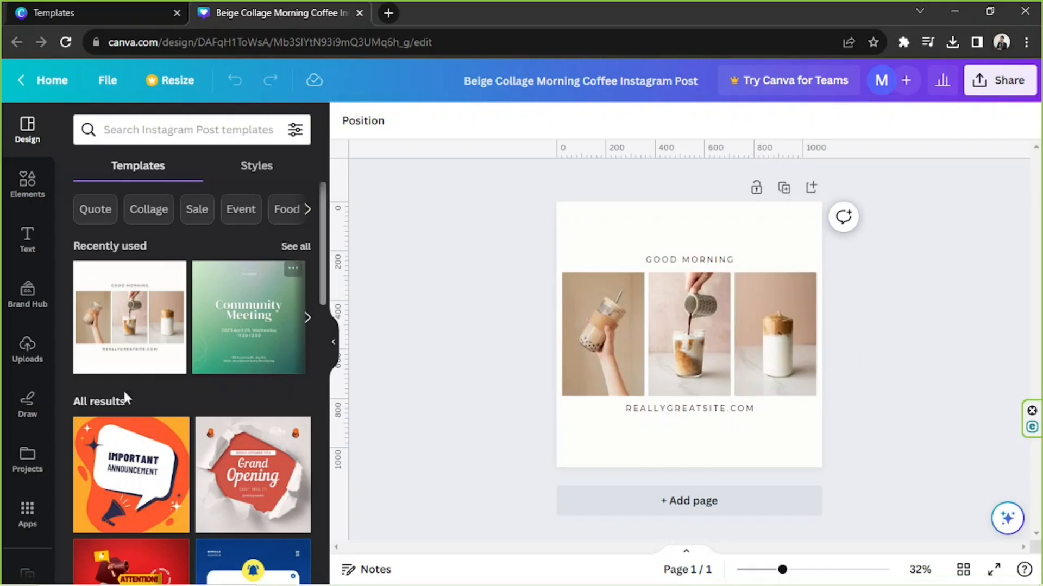
pyautogui.scroll(-15, 189, 368)
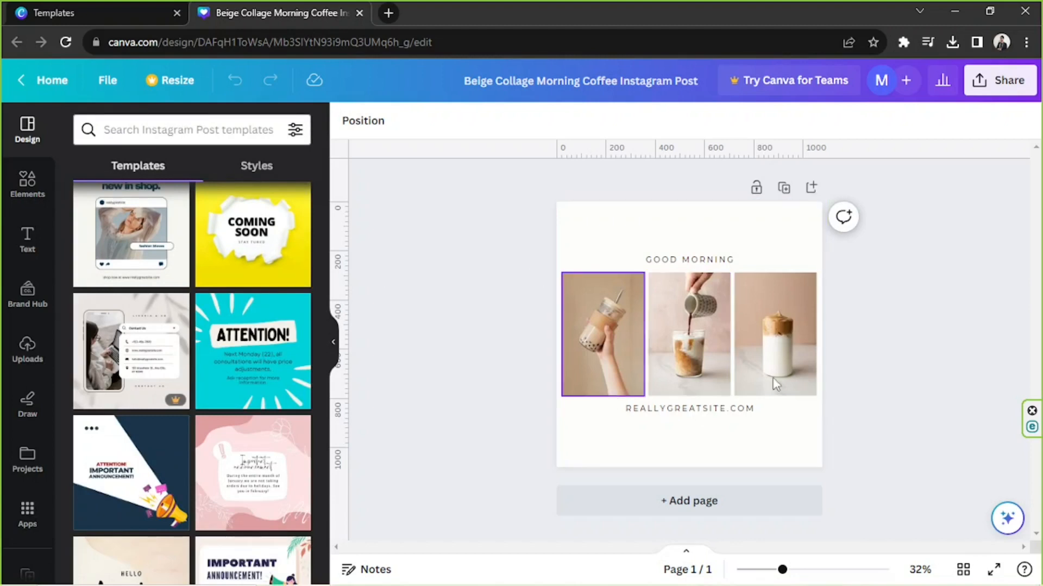
pyautogui.moveTo(830, 460); pyautogui.dragTo(830, 460)
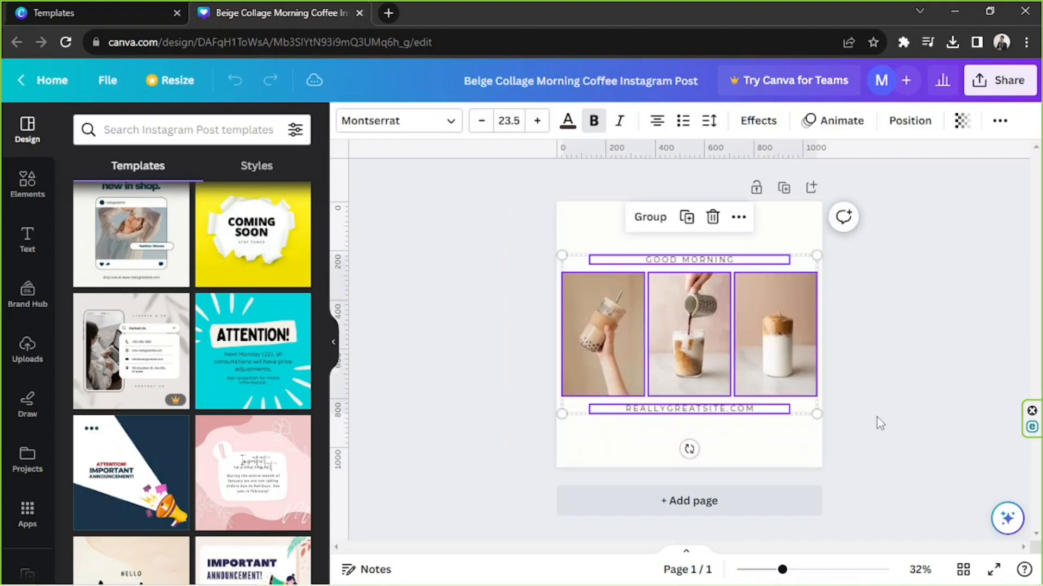
pyautogui.click(877, 418)
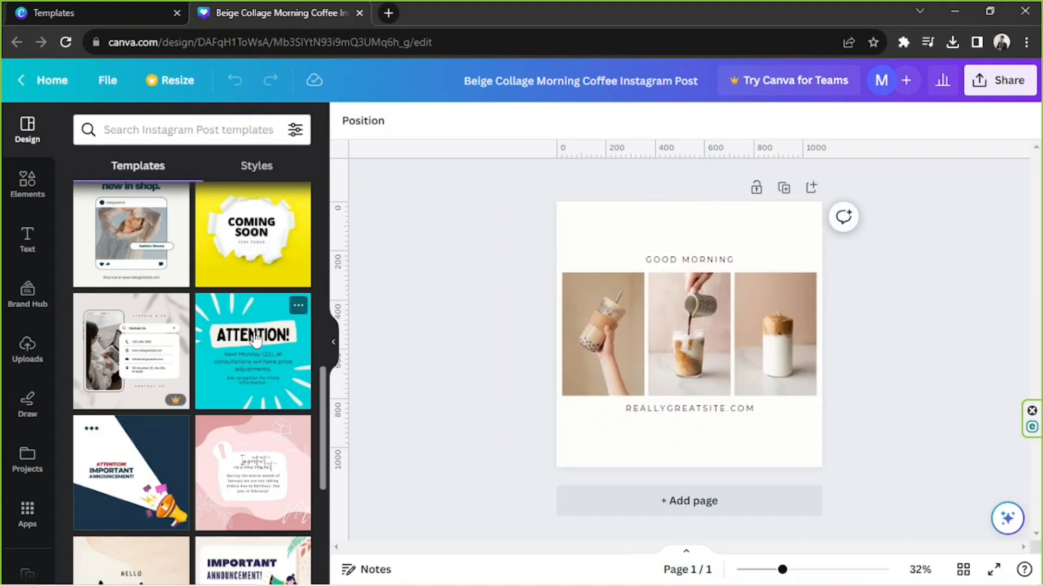
pyautogui.scroll(-5, 256, 337)
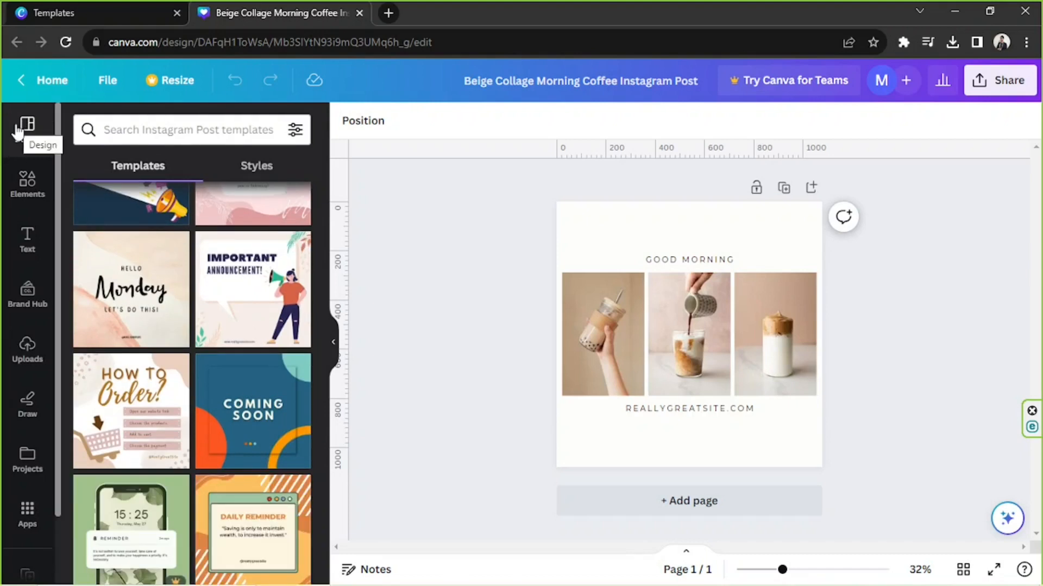
# Step: Collapse the template list and delete all the photos and text from the page to leave it blank
pyautogui.click(329, 341)
pyautogui.moveTo(275, 233); pyautogui.dragTo(700, 470)
pyautogui.press('Delete')
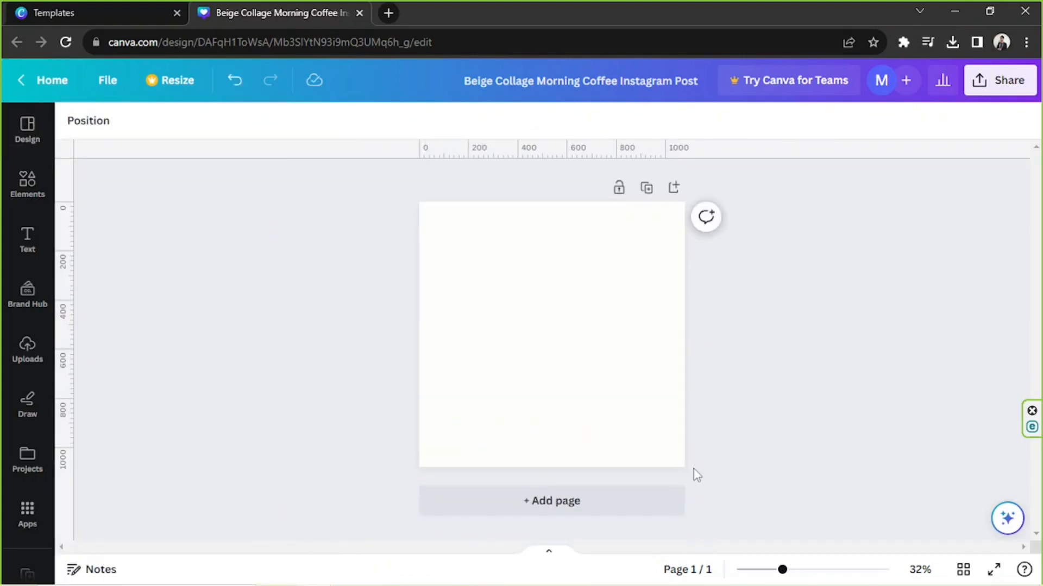
# Step: Change the blank page's background color, trying solid purple before applying the solid pink default color
pyautogui.click(574, 414)
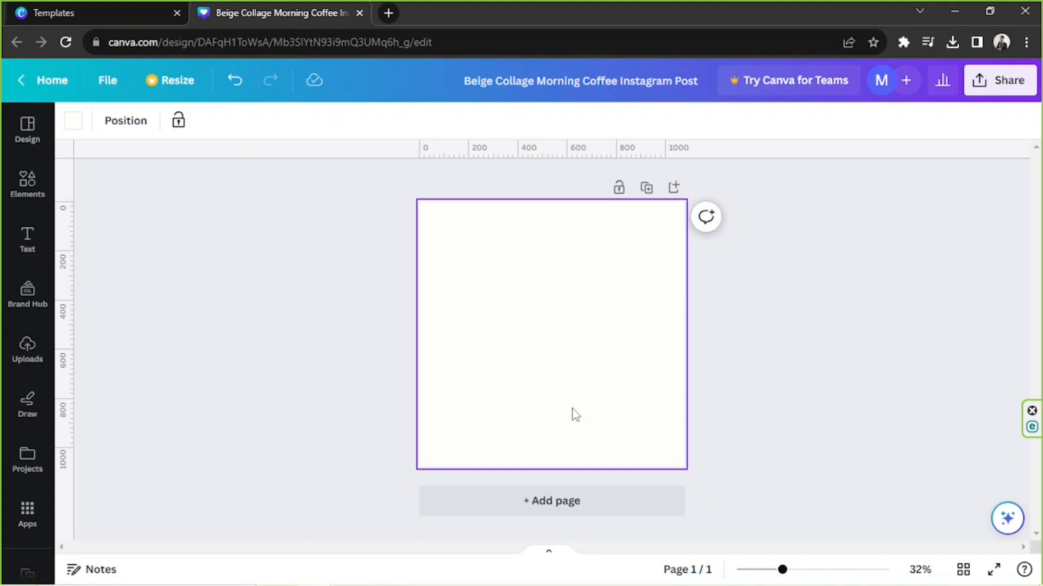
pyautogui.scroll(2, 575, 413)
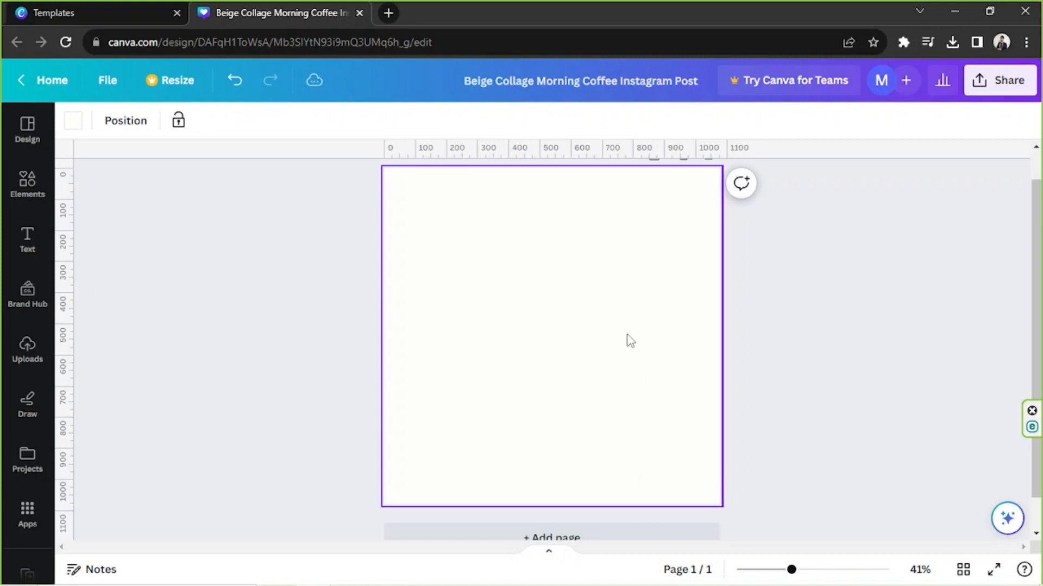
pyautogui.click(74, 121)
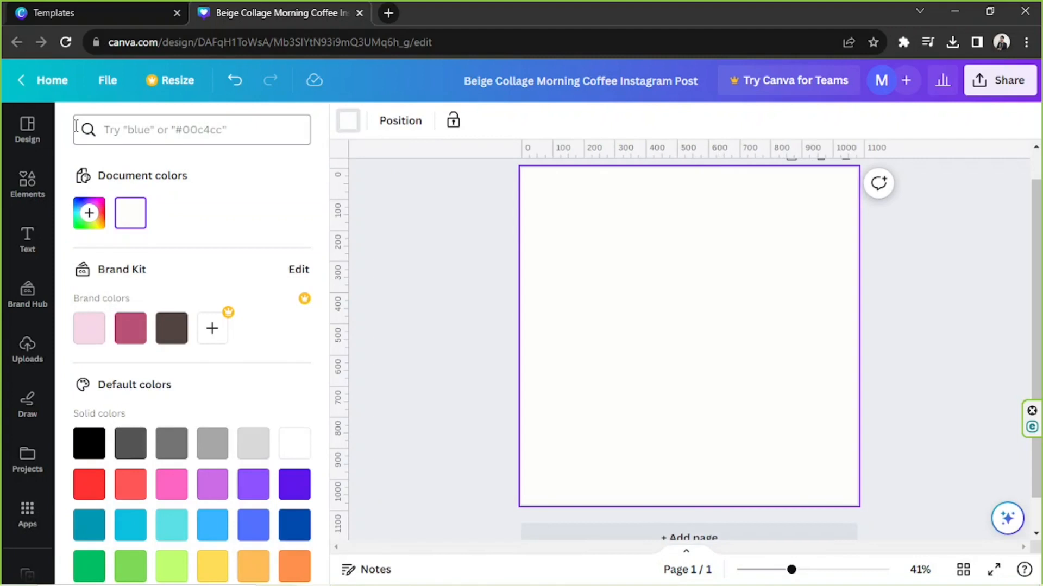
pyautogui.scroll(-2, 279, 353)
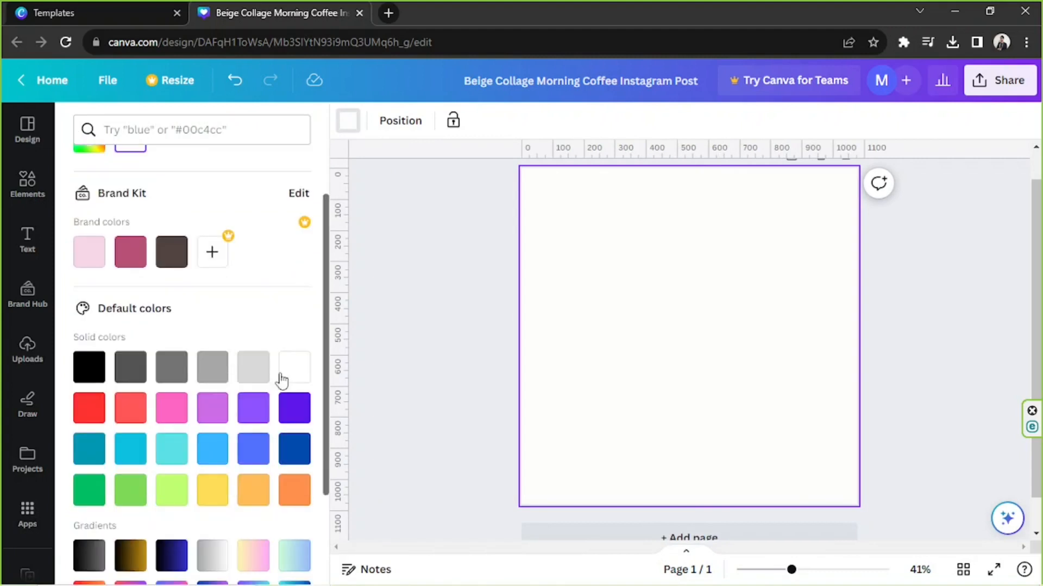
pyautogui.click(294, 415)
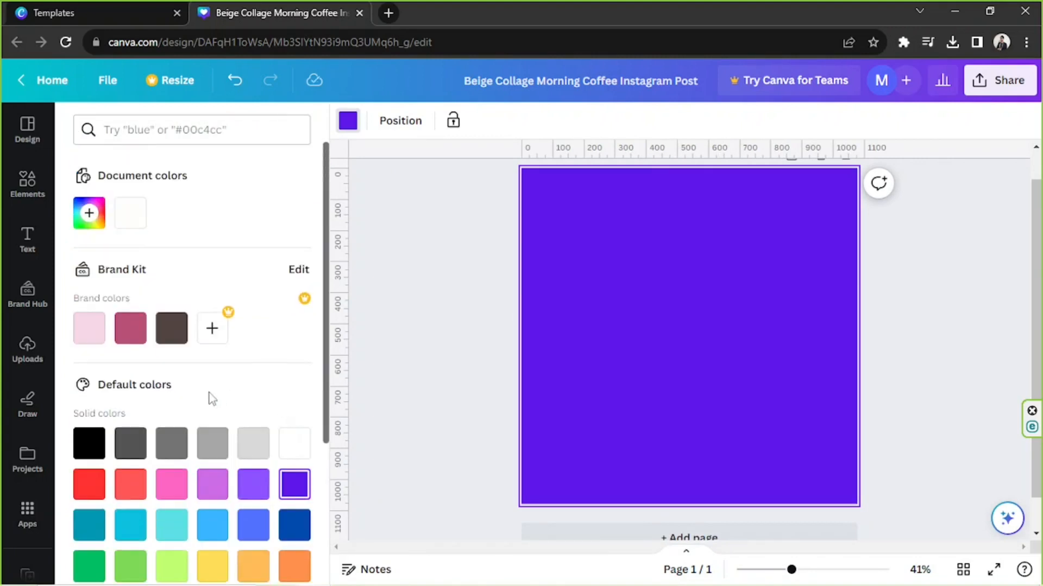
pyautogui.scroll(-3, 184, 380)
pyautogui.click(171, 374)
pyautogui.click(173, 336)
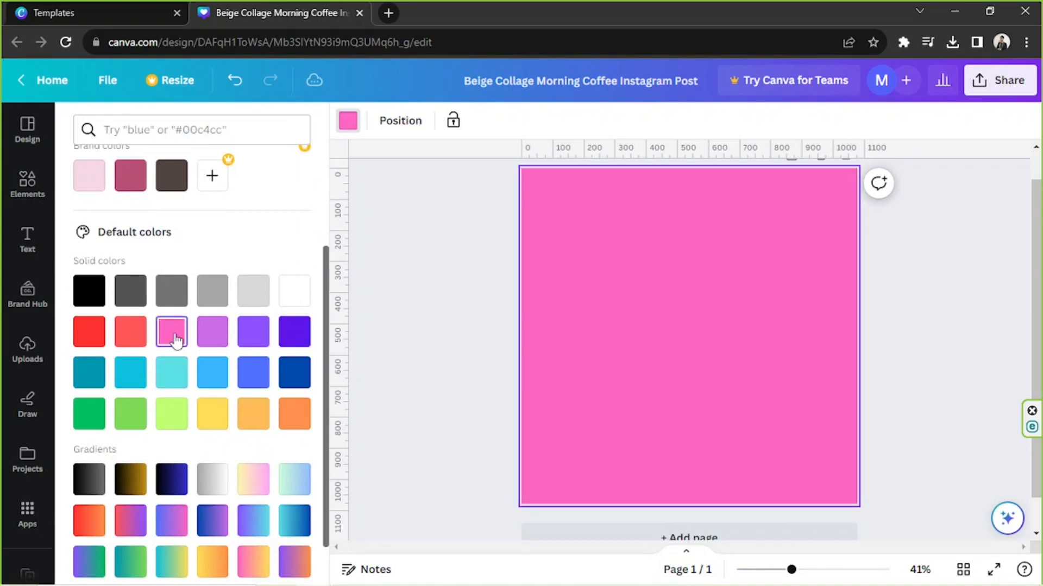
# Step: Apply the yellow-to-pink default gradient to the page background and recolor its two stops to light blue and pale pink
pyautogui.scroll(-1, 169, 358)
pyautogui.click(253, 427)
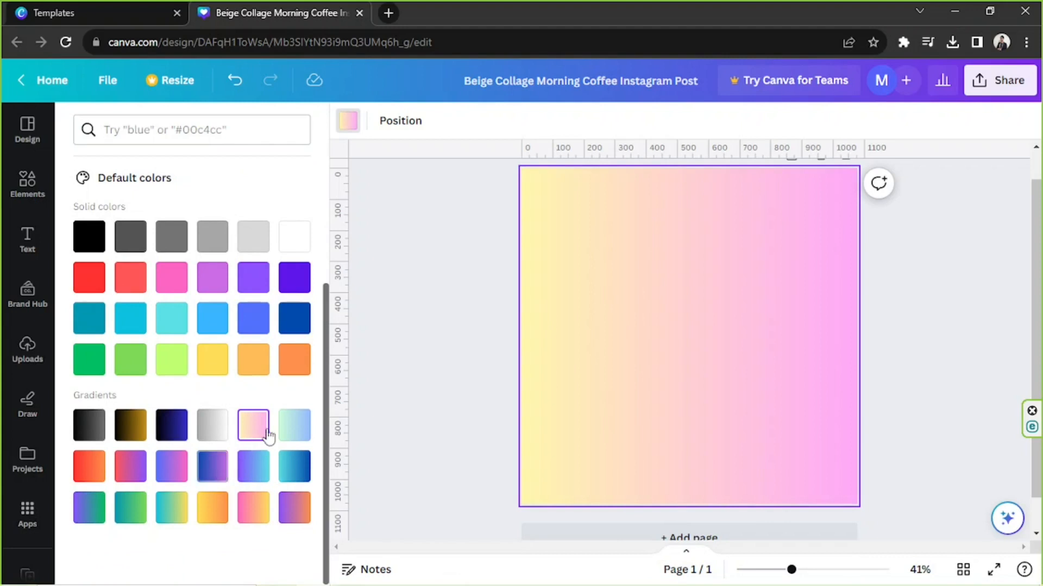
pyautogui.scroll(1, 266, 434)
pyautogui.scroll(3, 267, 434)
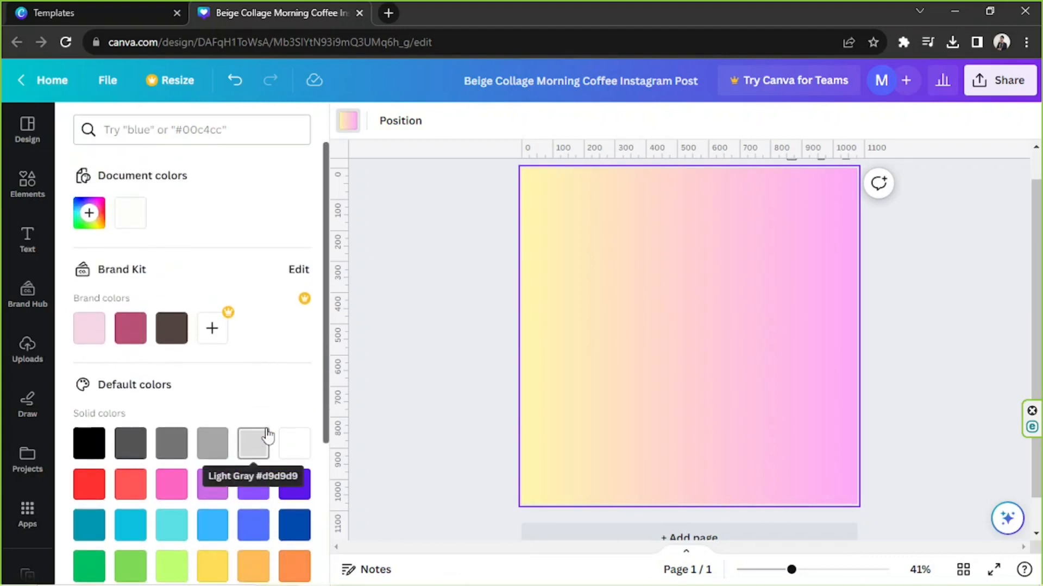
pyautogui.click(88, 222)
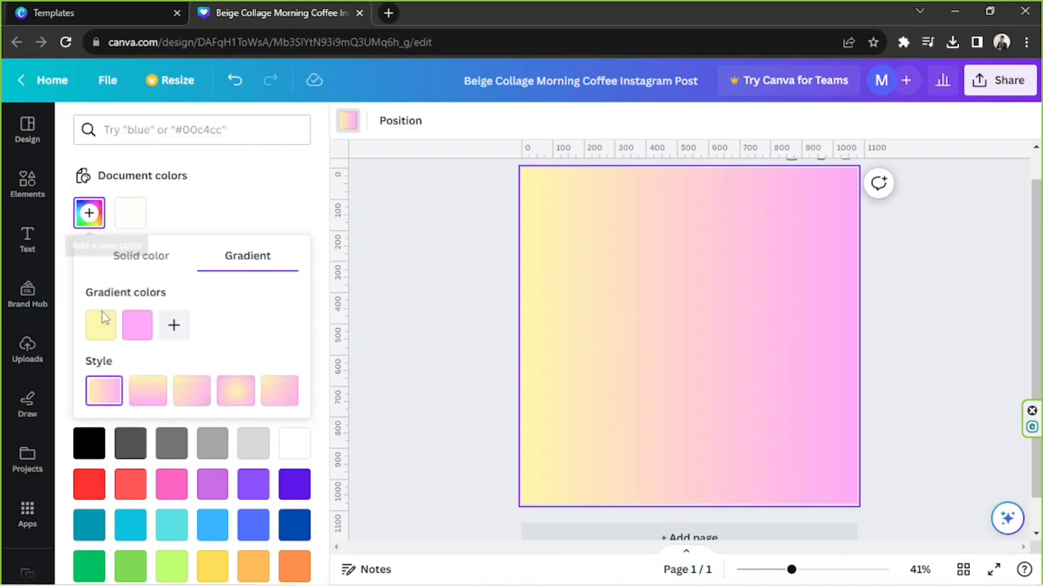
pyautogui.click(107, 329)
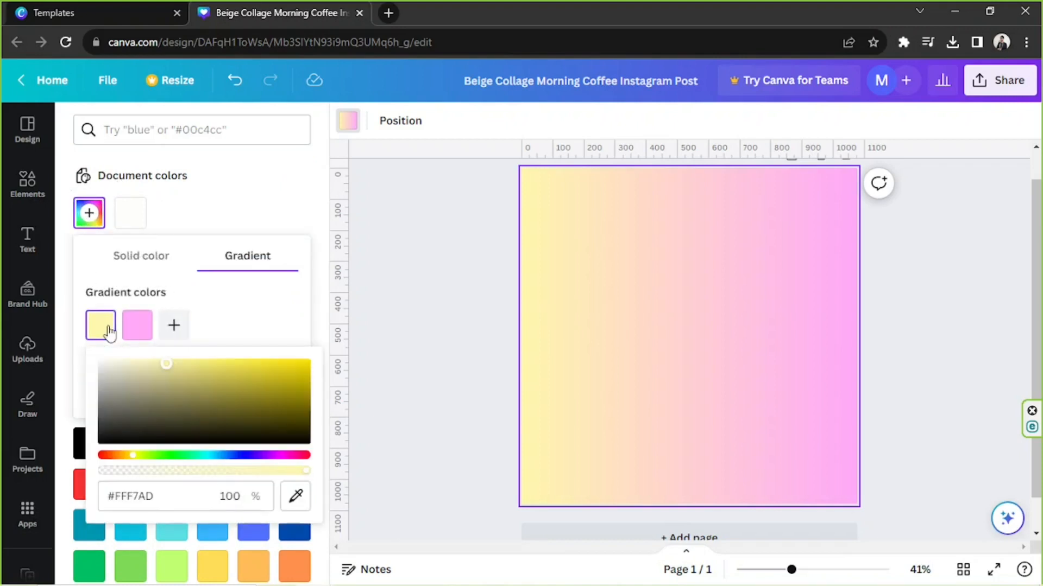
pyautogui.click(224, 455)
pyautogui.click(139, 330)
pyautogui.click(157, 364)
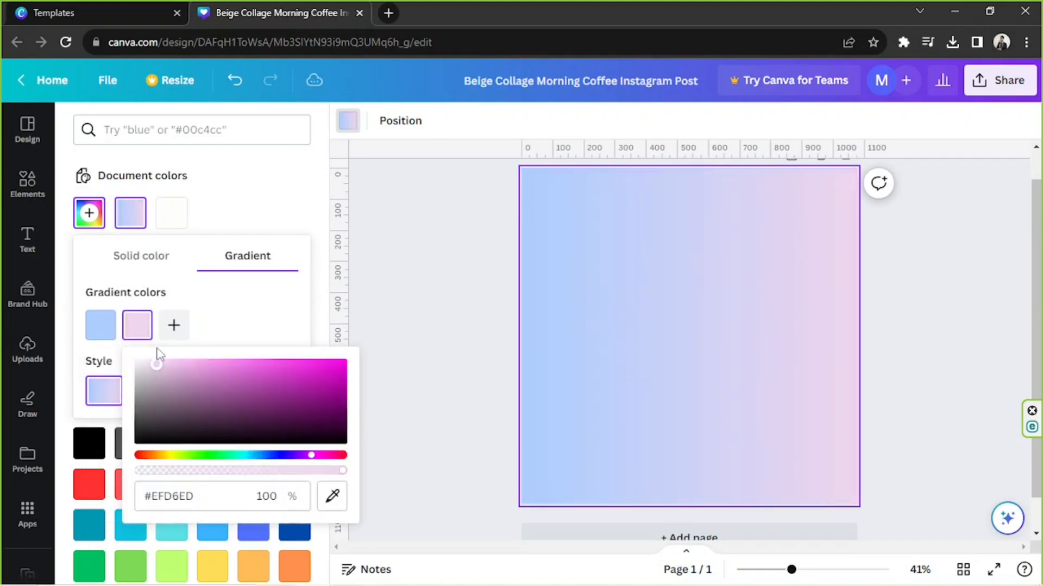
pyautogui.click(203, 323)
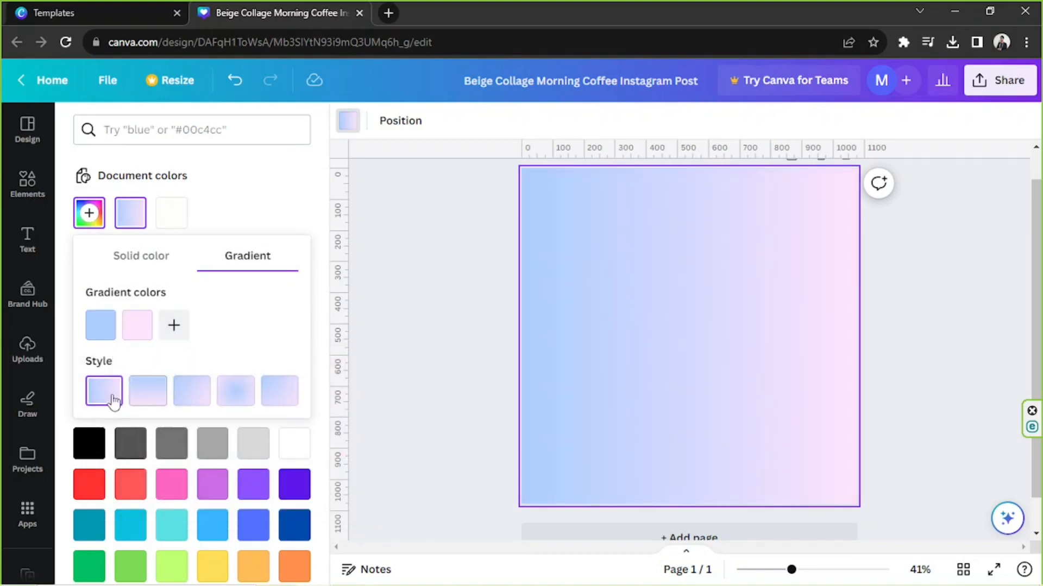
# Step: Try the other gradient styles on the blue-to-pink background, ending with the one that radiates from the page's top-left corner
pyautogui.click(148, 391)
pyautogui.click(197, 396)
pyautogui.click(235, 391)
pyautogui.click(276, 396)
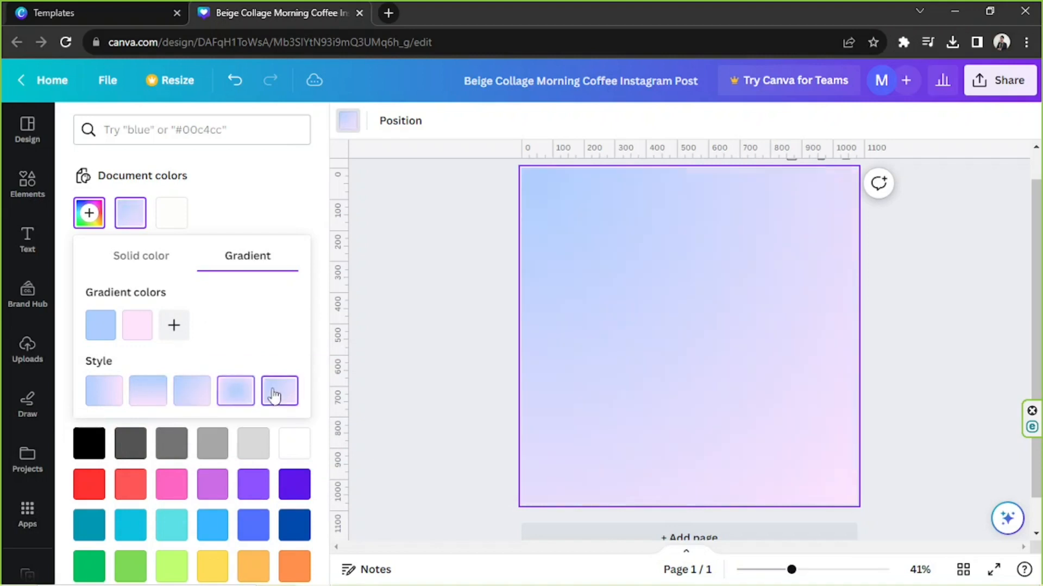
# Step: Replace the gradient background with the solid dark violet default color and close the color choices
pyautogui.click(302, 209)
pyautogui.scroll(-2, 291, 310)
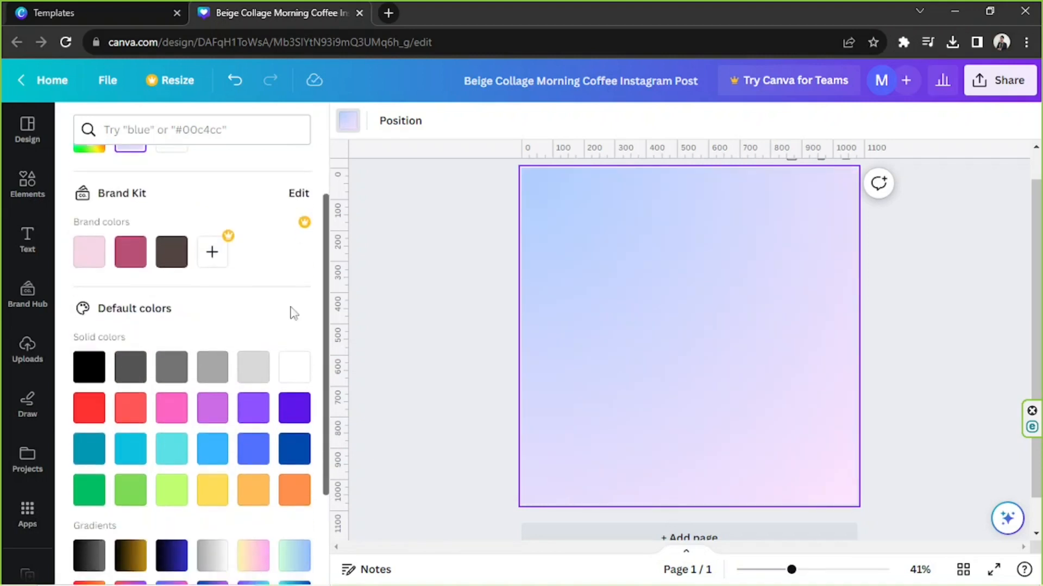
pyautogui.click(294, 408)
pyautogui.click(623, 292)
pyautogui.click(833, 349)
pyautogui.click(421, 303)
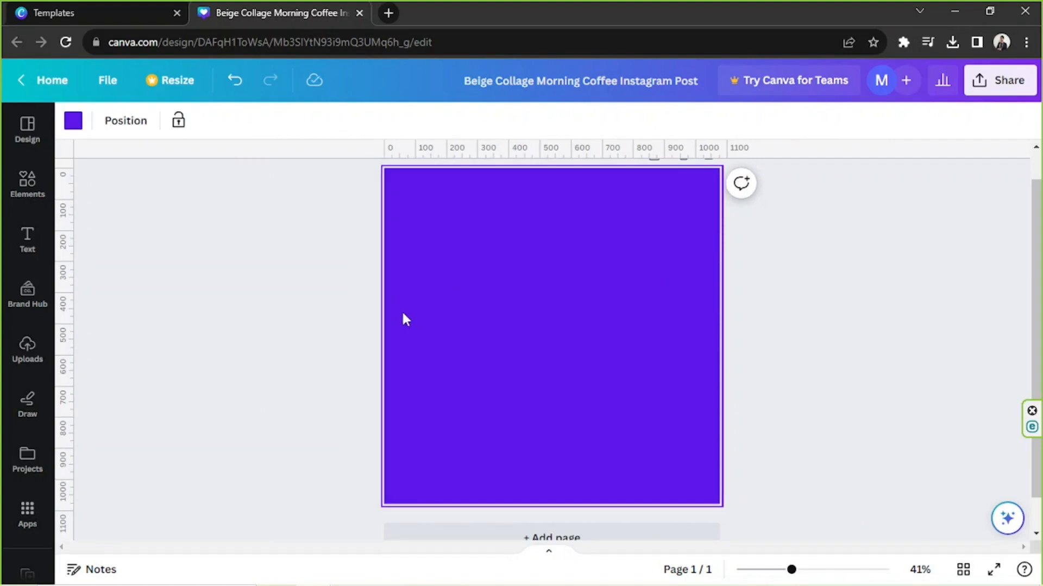
pyautogui.moveTo(326, 254); pyautogui.dragTo(678, 413)
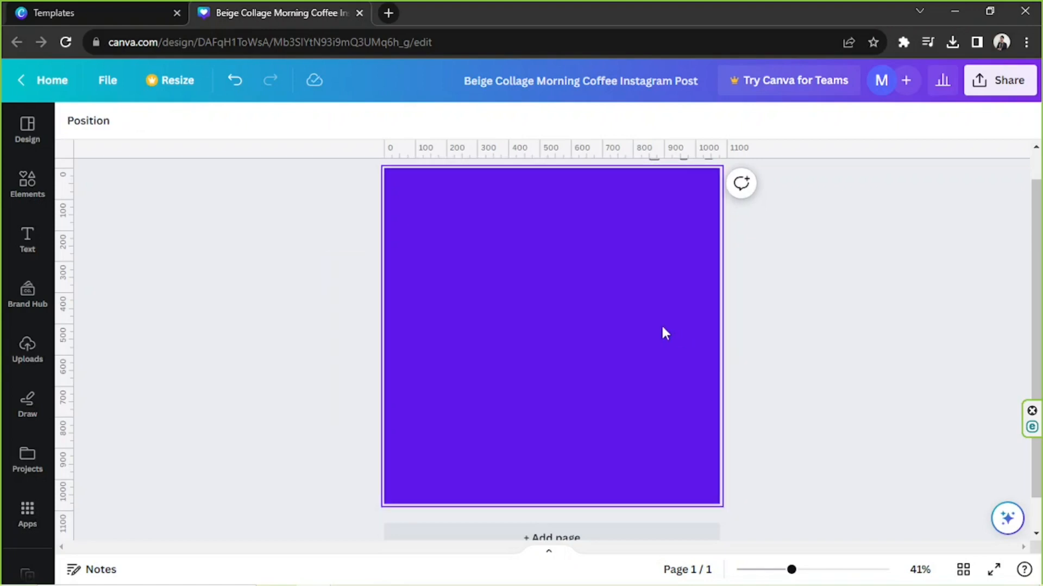
# Step: Review how to upload media from the computer without adding a file, and look through the uploaded videos, audio and images
pyautogui.click(36, 351)
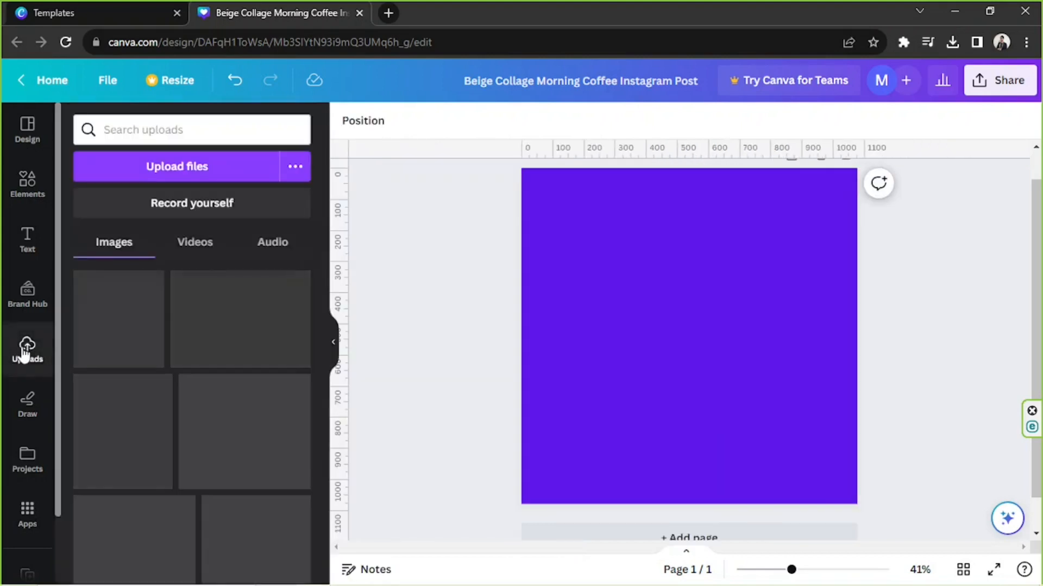
pyautogui.click(187, 165)
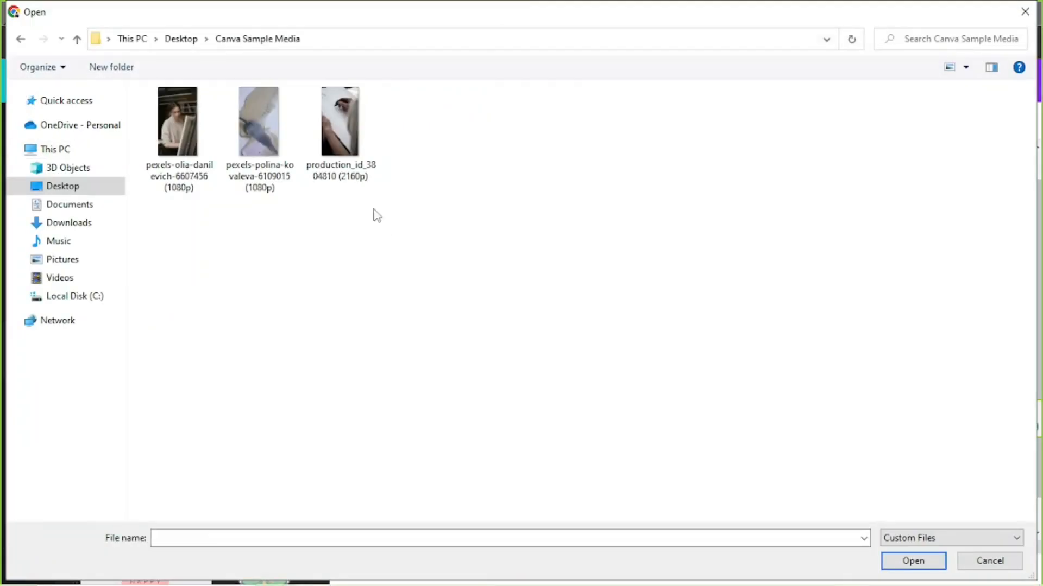
pyautogui.click(356, 184)
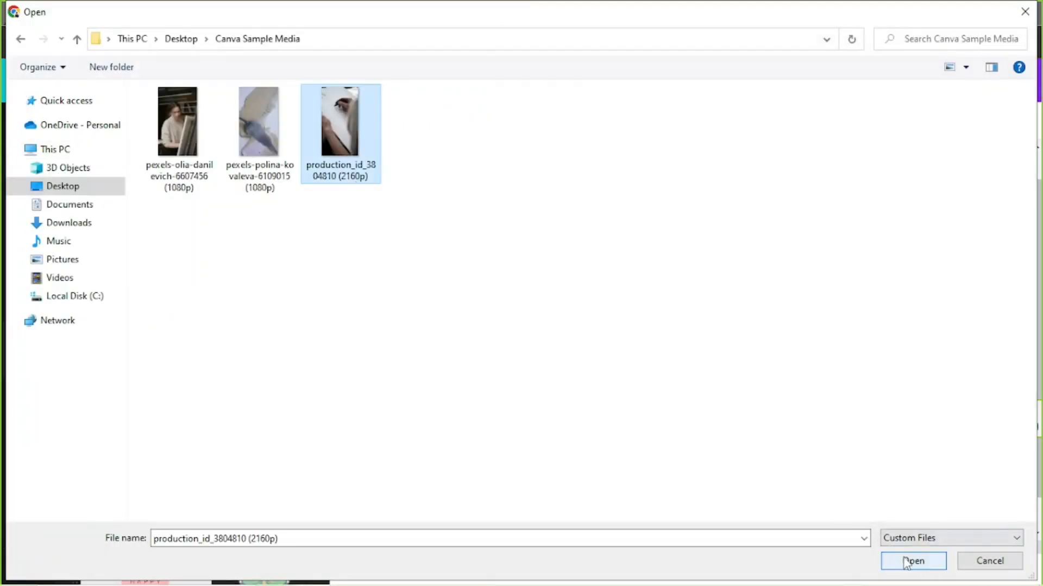
pyautogui.click(1031, 18)
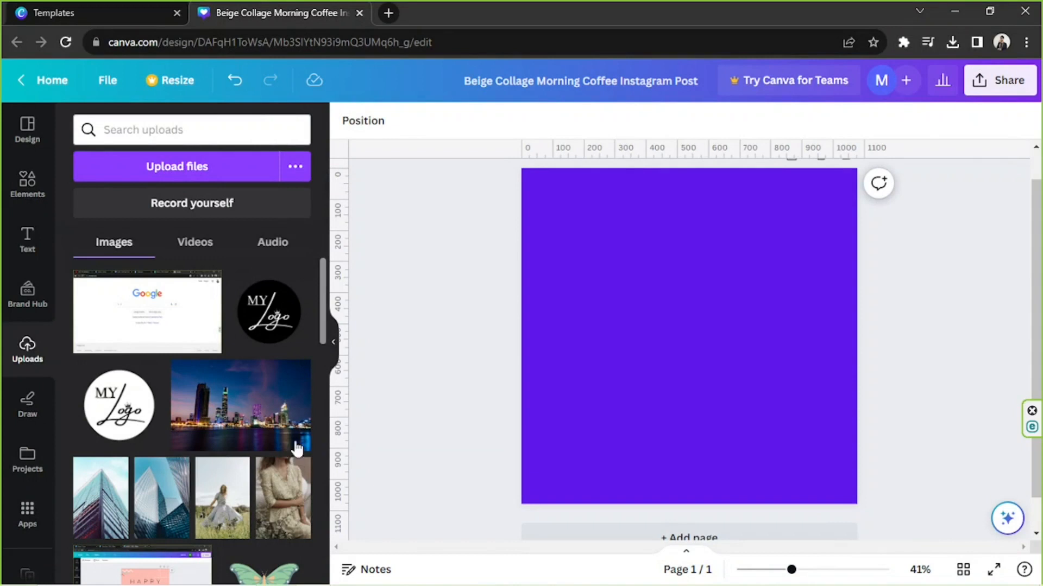
pyautogui.click(194, 243)
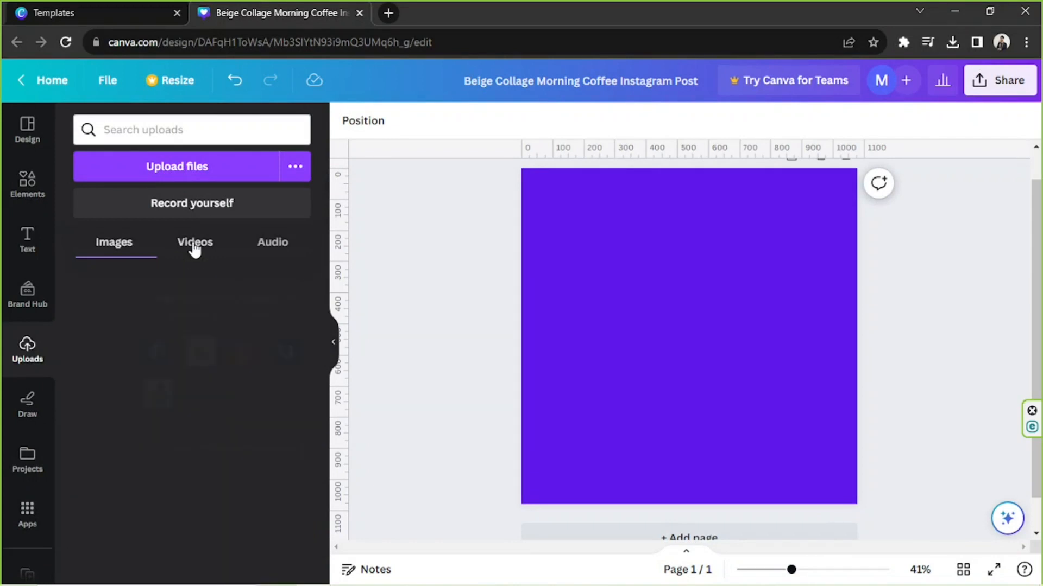
pyautogui.click(278, 242)
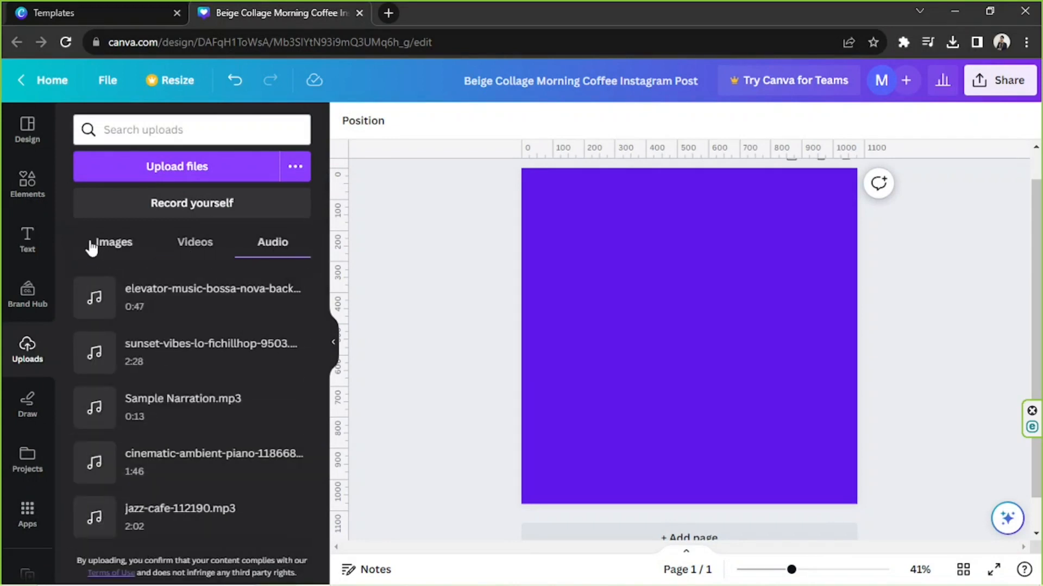
pyautogui.click(98, 242)
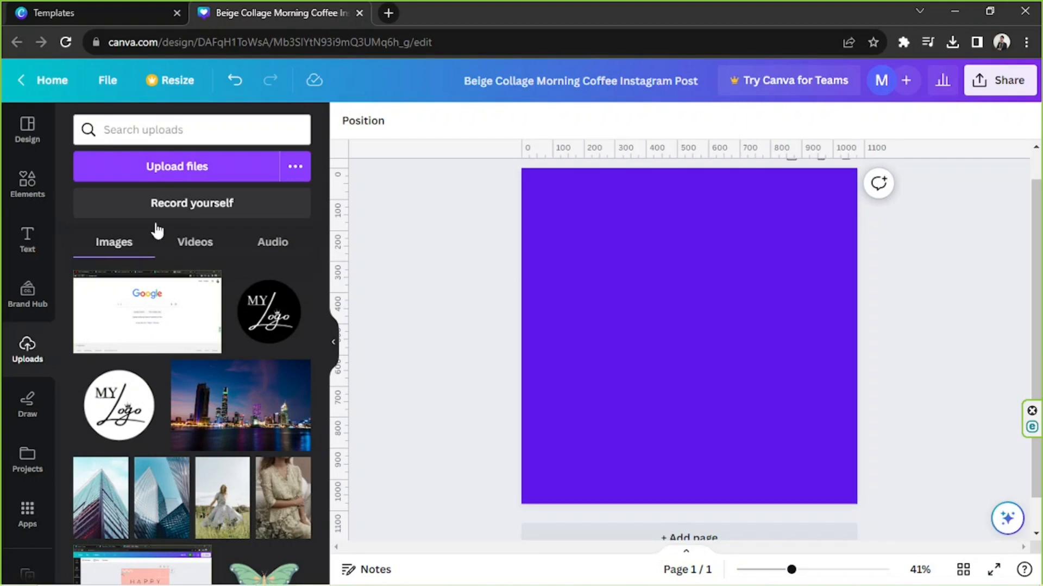
# Step: Search the elements for "phone", add the first transparent phone frame photo, and position it in the lower part of the page
pyautogui.click(36, 184)
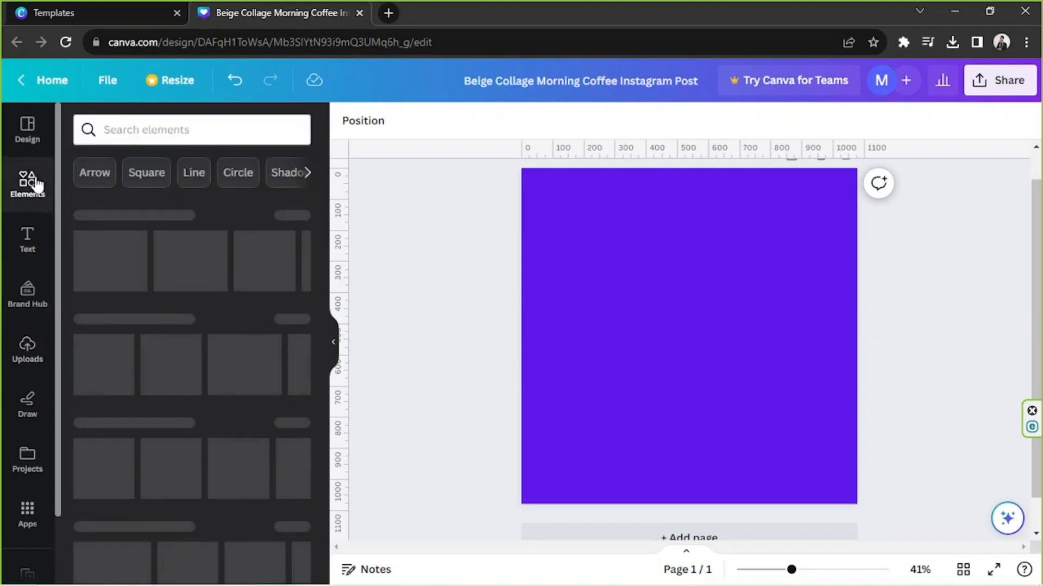
pyautogui.click(162, 126)
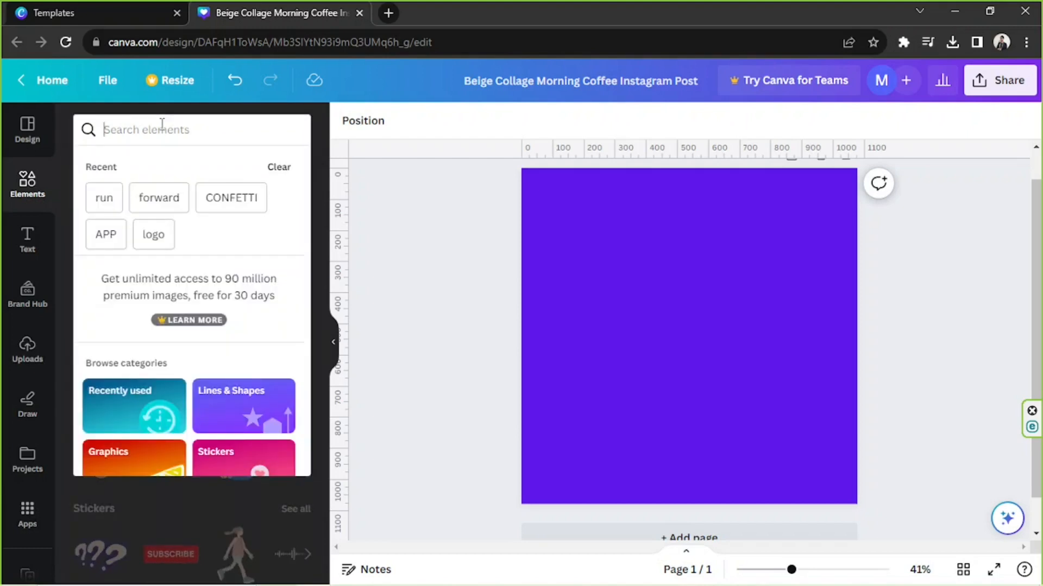
pyautogui.write('phone')
pyautogui.press('Return')
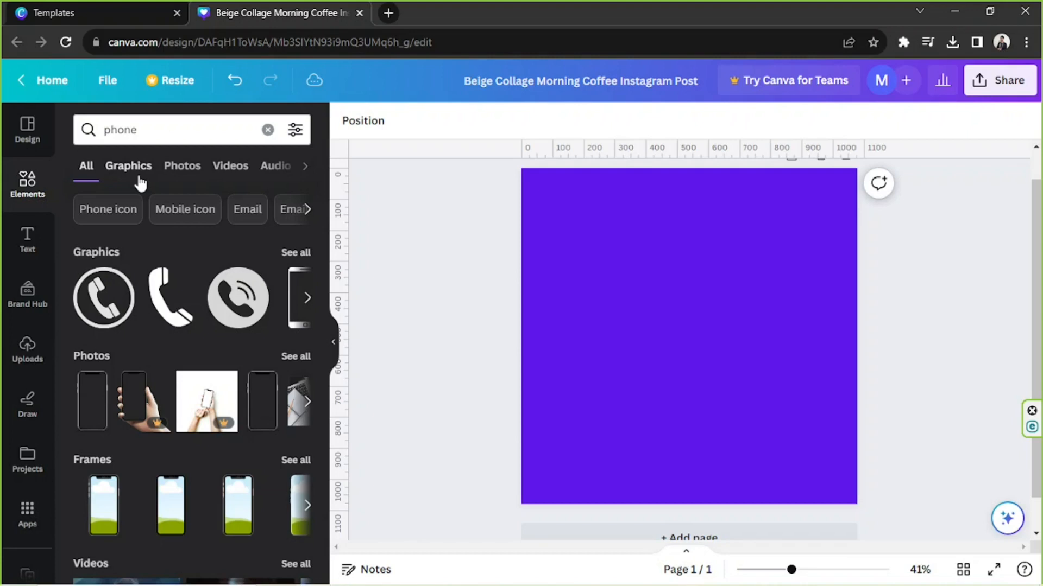
pyautogui.click(86, 412)
pyautogui.moveTo(699, 354); pyautogui.dragTo(672, 431)
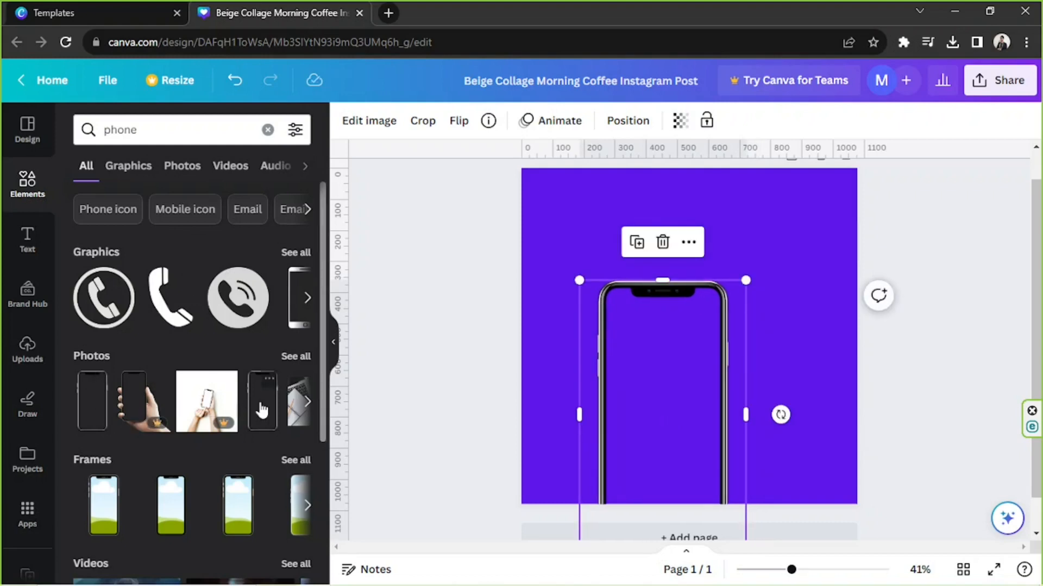
# Step: Browse the phone search results in the graphics and photos categories
pyautogui.click(135, 175)
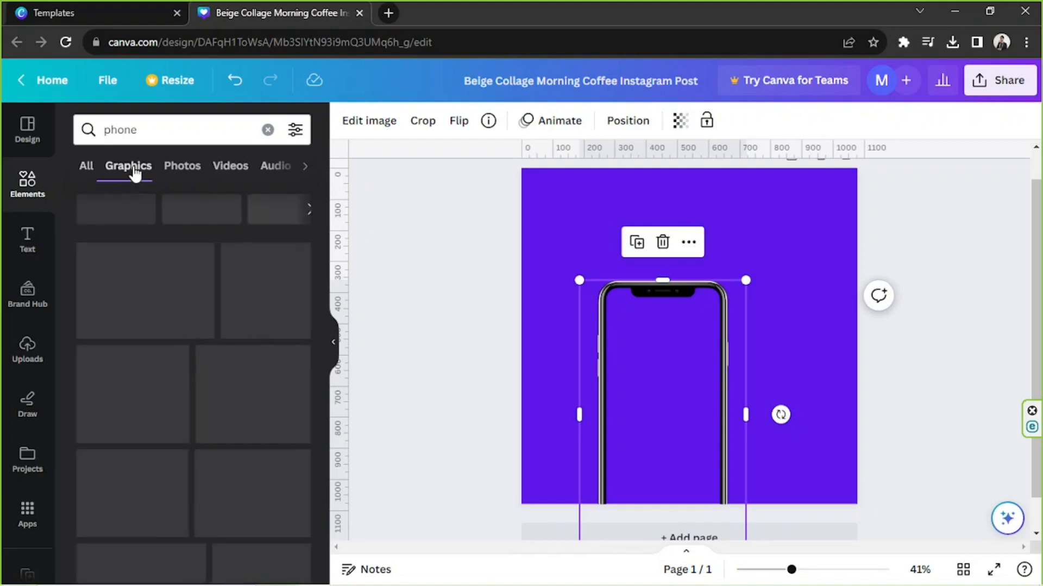
pyautogui.click(188, 169)
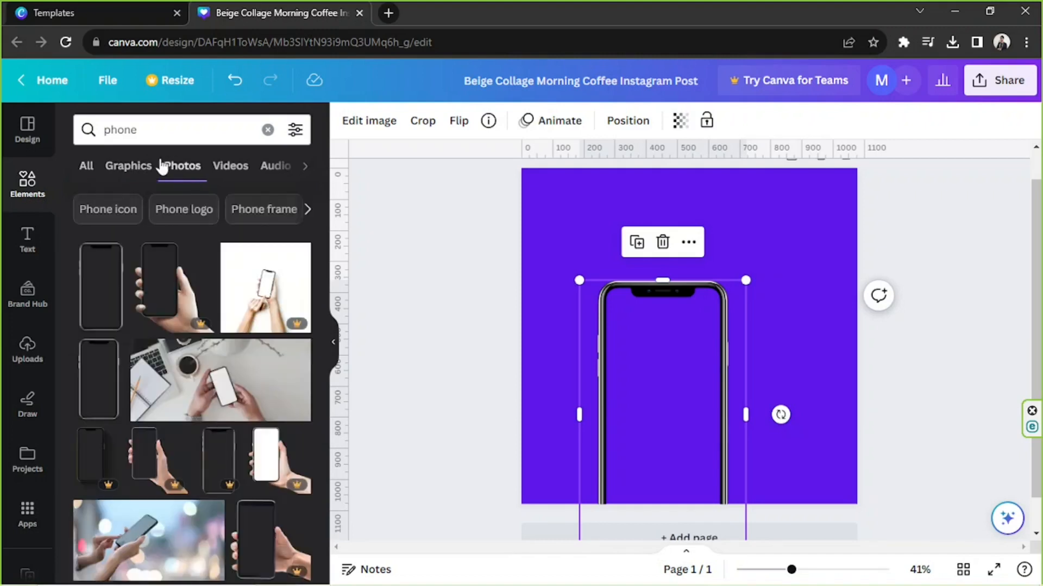
pyautogui.click(135, 165)
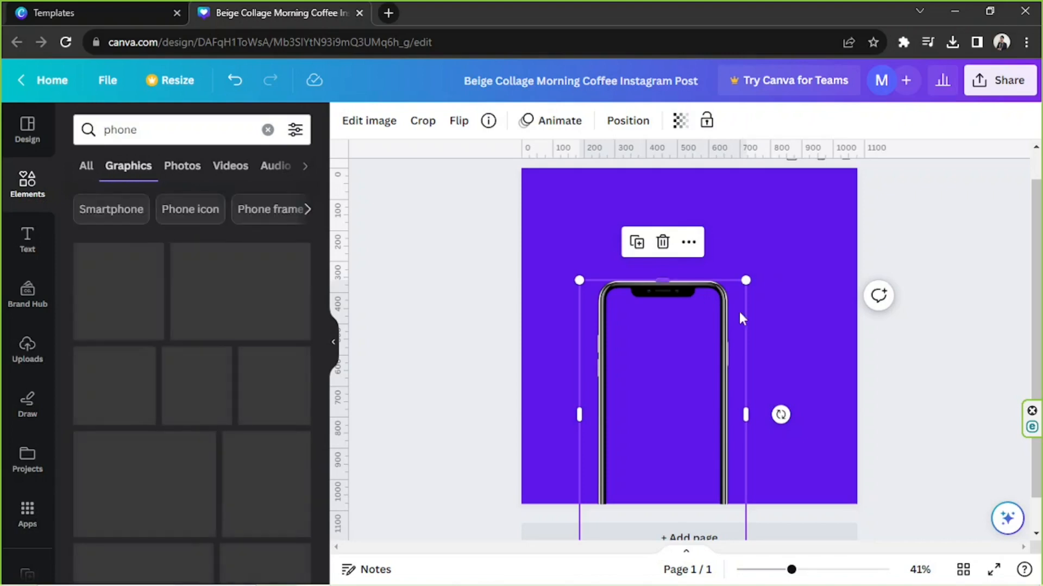
# Step: Enlarge the phone frame and center it horizontally, its top about a quarter down the page and its lower part running off the page
pyautogui.moveTo(743, 281); pyautogui.dragTo(858, 233)
pyautogui.moveTo(758, 421); pyautogui.dragTo(765, 537)
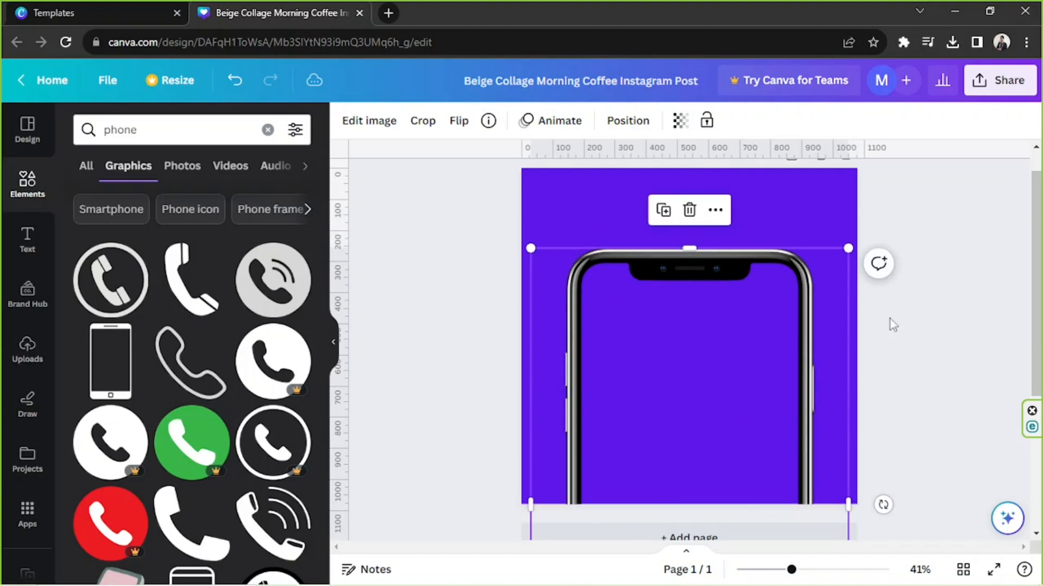
pyautogui.moveTo(847, 247); pyautogui.dragTo(836, 266)
pyautogui.moveTo(720, 345); pyautogui.dragTo(717, 338)
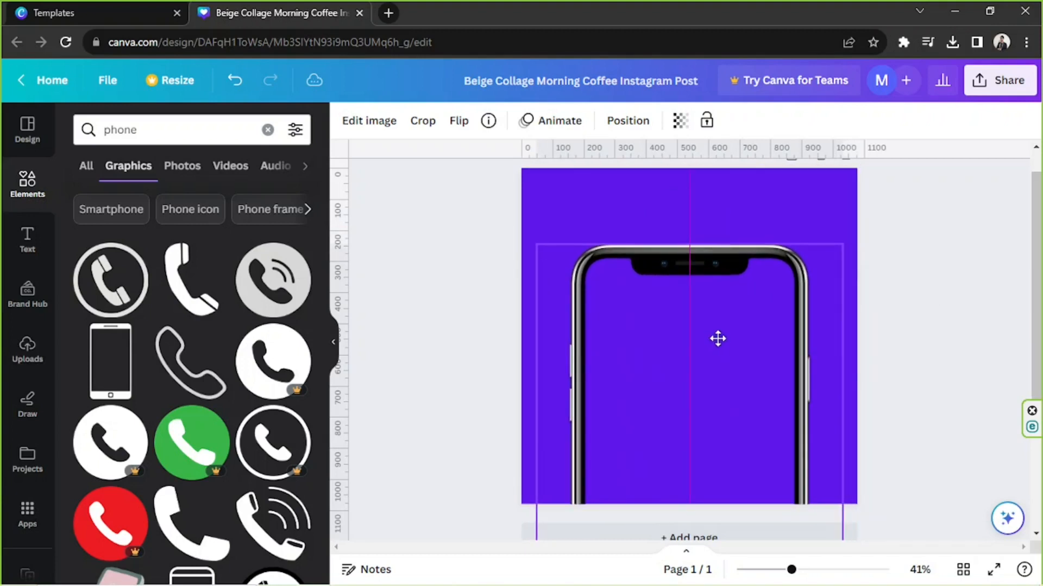
pyautogui.moveTo(842, 244); pyautogui.dragTo(840, 248)
pyautogui.moveTo(711, 319); pyautogui.dragTo(709, 310)
pyautogui.moveTo(845, 245); pyautogui.dragTo(802, 279)
pyautogui.moveTo(732, 360); pyautogui.dragTo(744, 314)
pyautogui.moveTo(829, 241); pyautogui.dragTo(818, 258)
pyautogui.moveTo(684, 365); pyautogui.dragTo(690, 341)
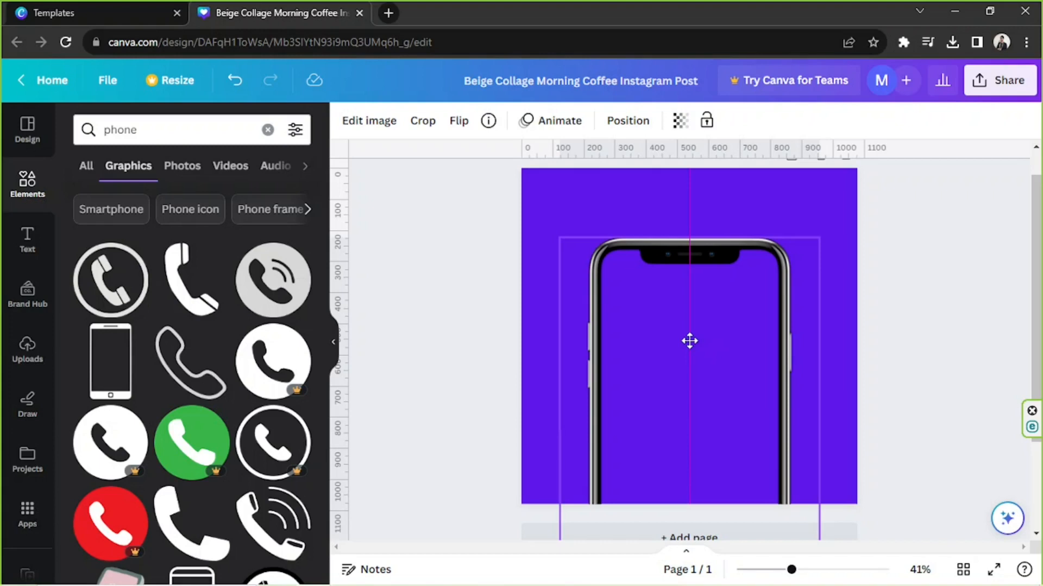
pyautogui.moveTo(689, 341); pyautogui.dragTo(688, 341)
pyautogui.moveTo(689, 341); pyautogui.dragTo(689, 356)
pyautogui.click(911, 233)
pyautogui.click(745, 400)
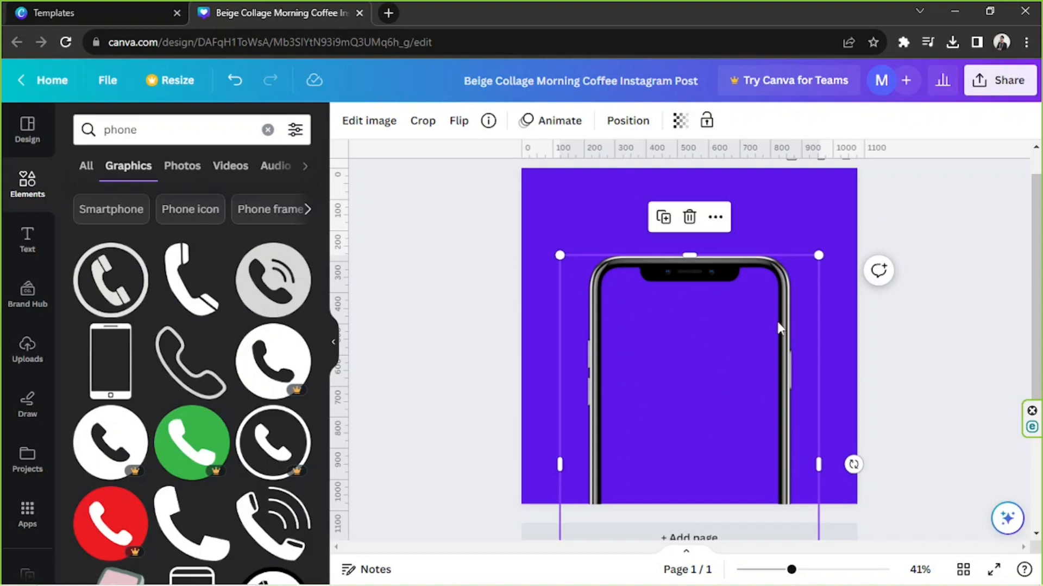
pyautogui.click(798, 196)
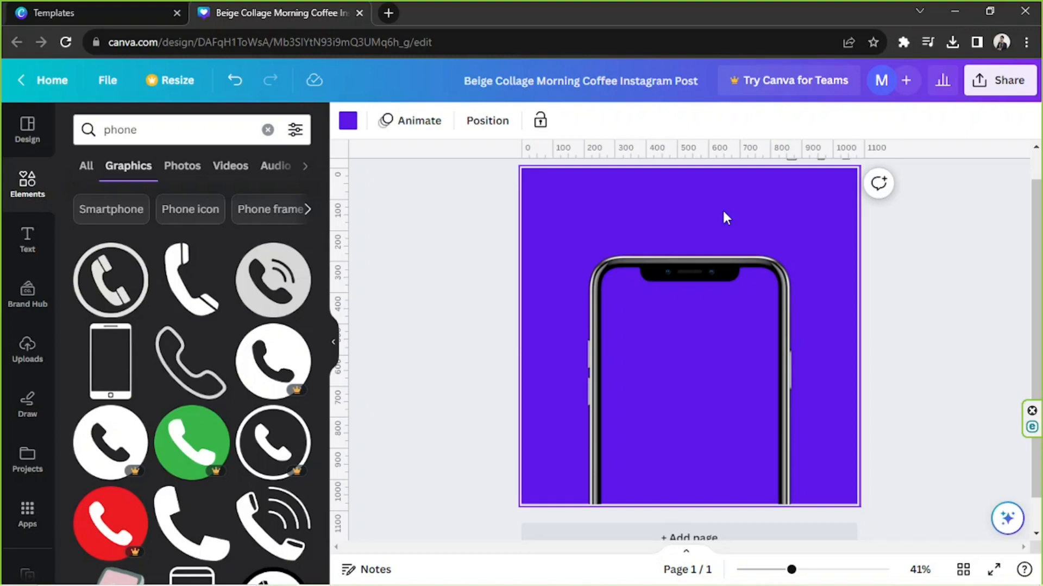
# Step: Add a rectangle over the phone frame and stretch it to cover the phone's screen down past the page's bottom edge
pyautogui.press('r')
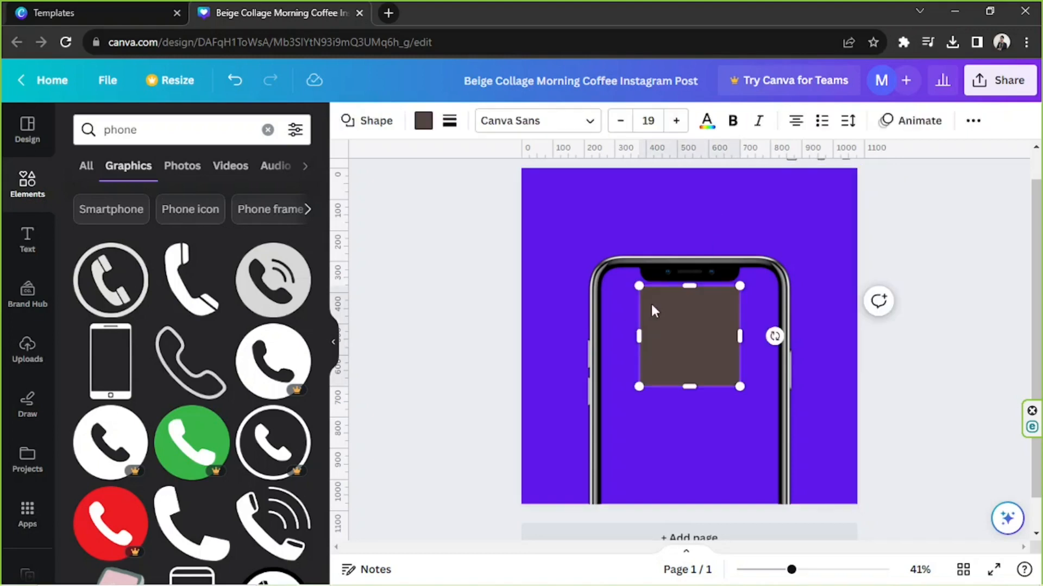
pyautogui.moveTo(715, 319); pyautogui.dragTo(626, 298)
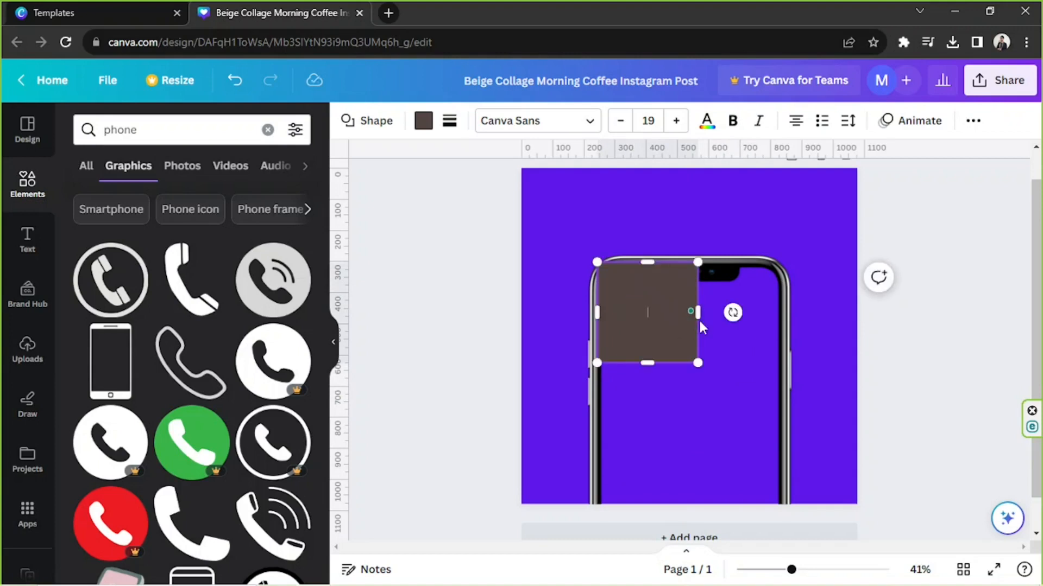
pyautogui.moveTo(698, 323); pyautogui.dragTo(783, 334)
pyautogui.moveTo(683, 365); pyautogui.dragTo(683, 523)
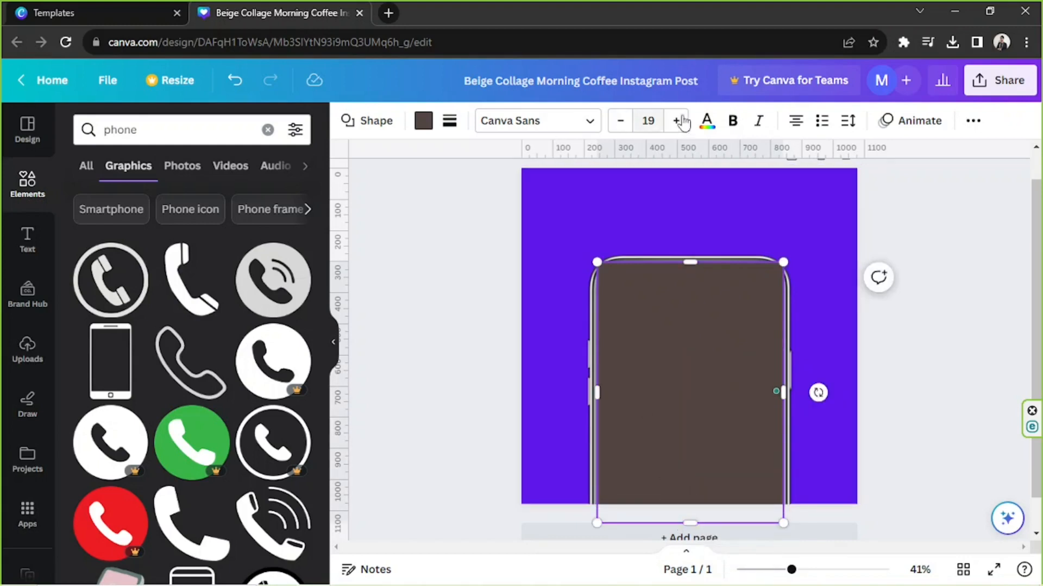
# Step: Try filling the rectangle with white and sending it behind the phone frame, and undo back to the small brown square
pyautogui.click(424, 121)
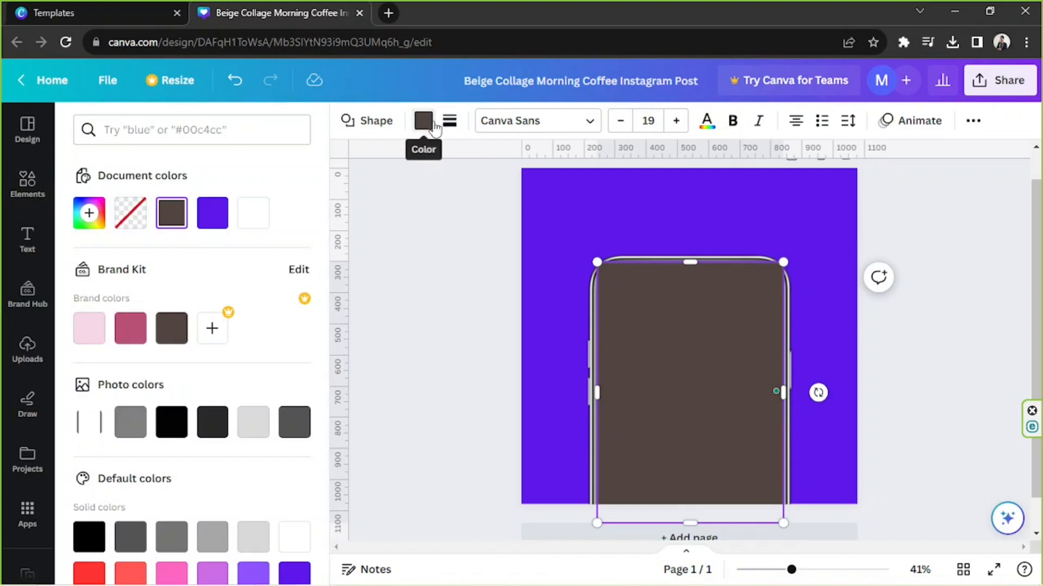
pyautogui.click(254, 214)
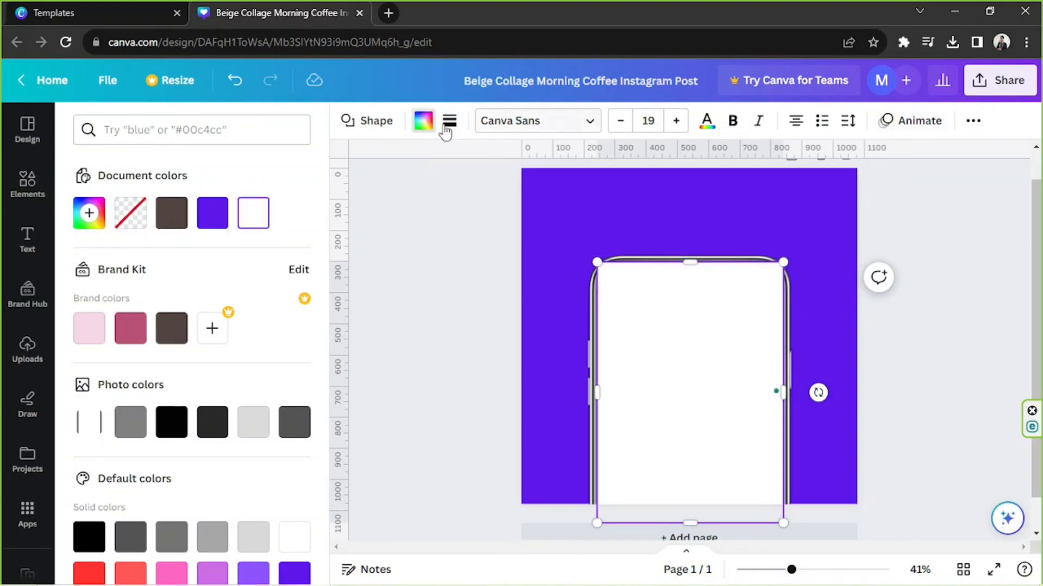
pyautogui.click(971, 121)
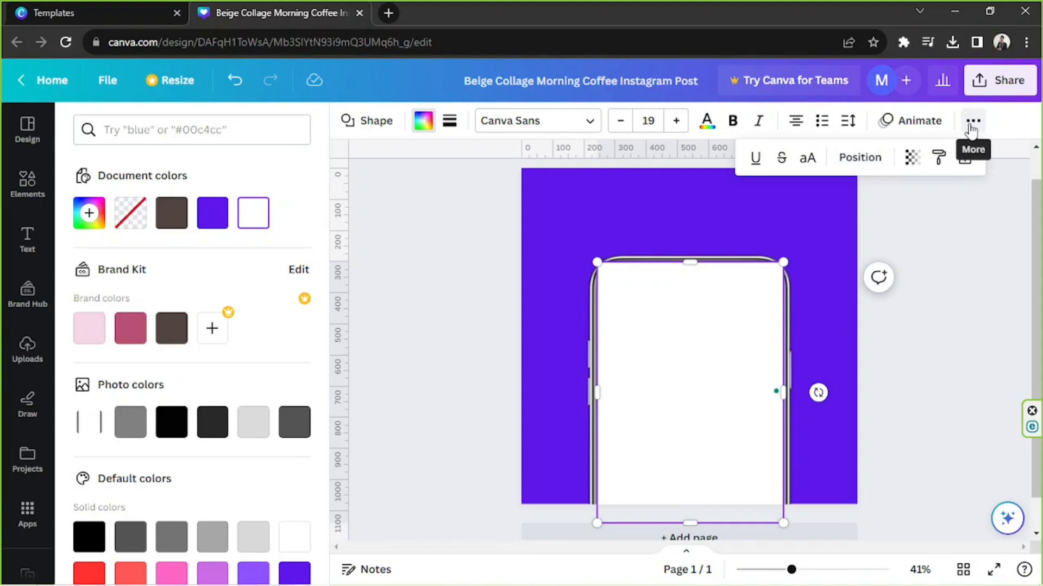
pyautogui.click(860, 157)
pyautogui.click(259, 192)
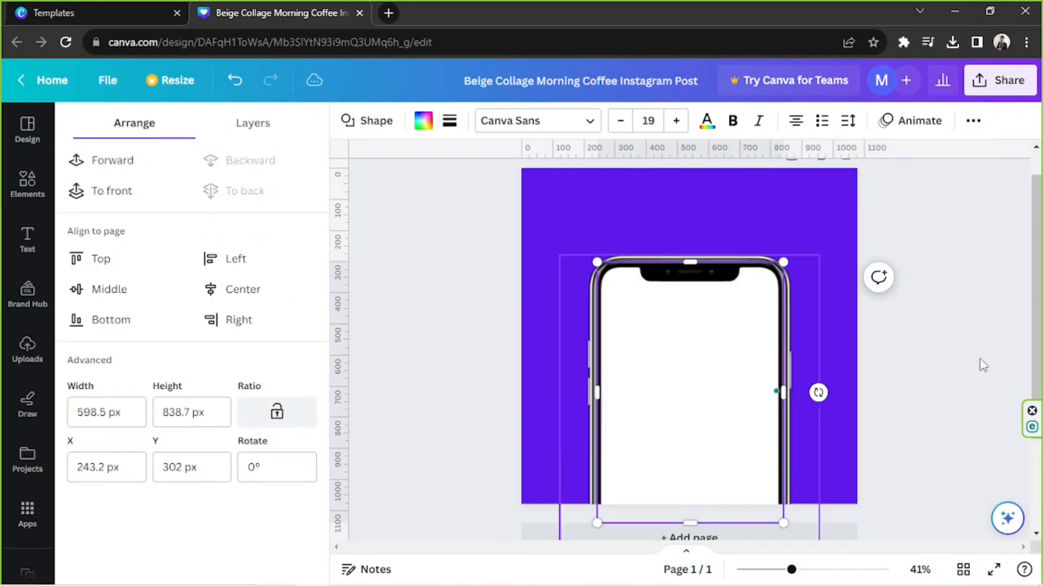
pyautogui.click(1015, 390)
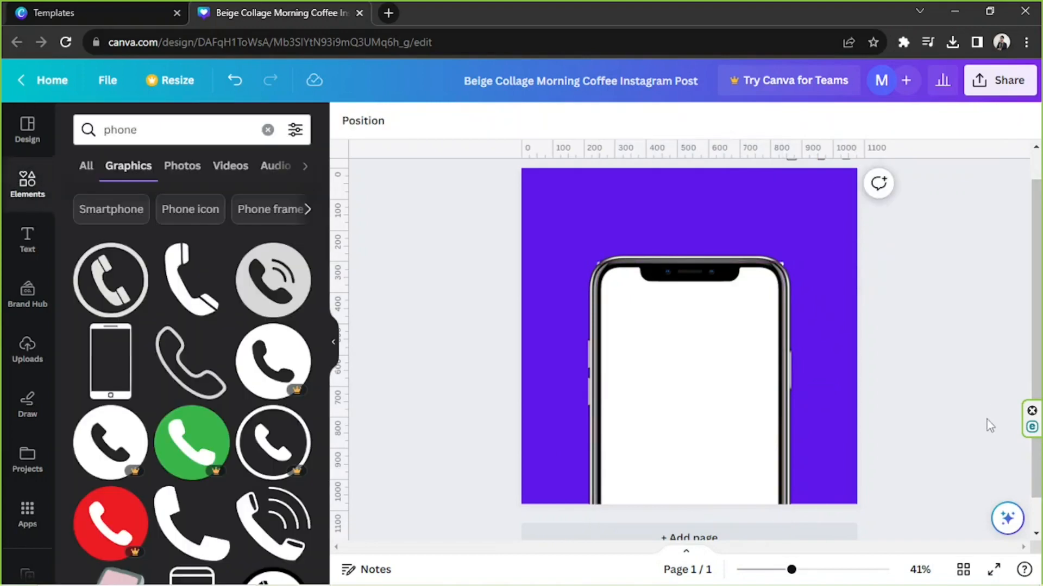
pyautogui.hotkey('ctrl', 'z')
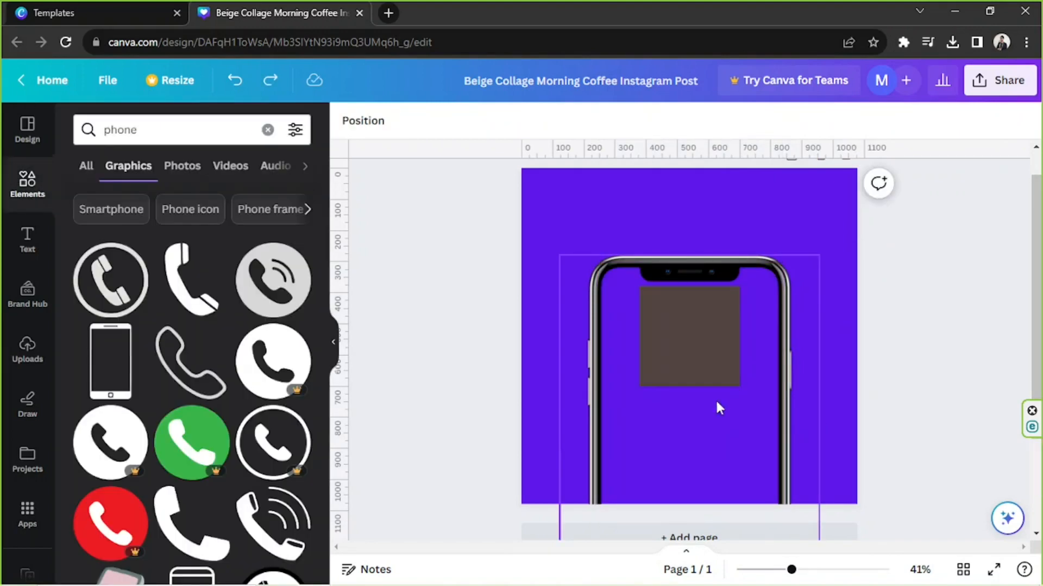
# Step: Stretch the brown square across the phone's outer width, from its top edge to past the page's bottom, and fill it with white
pyautogui.click(703, 340)
pyautogui.moveTo(689, 387); pyautogui.dragTo(689, 515)
pyautogui.moveTo(641, 403); pyautogui.dragTo(591, 403)
pyautogui.moveTo(666, 287); pyautogui.dragTo(667, 255)
pyautogui.moveTo(740, 379); pyautogui.dragTo(788, 379)
pyautogui.moveTo(718, 375)
pyautogui.mouseDown()
pyautogui.moveTo(770, 373)
pyautogui.moveTo(713, 371)
pyautogui.mouseUp()
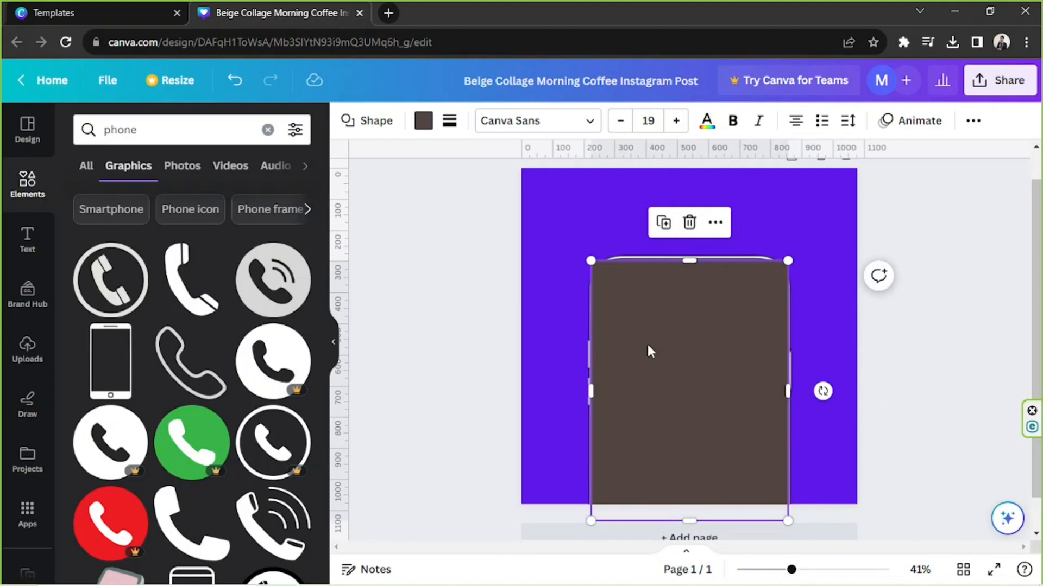
pyautogui.click(424, 121)
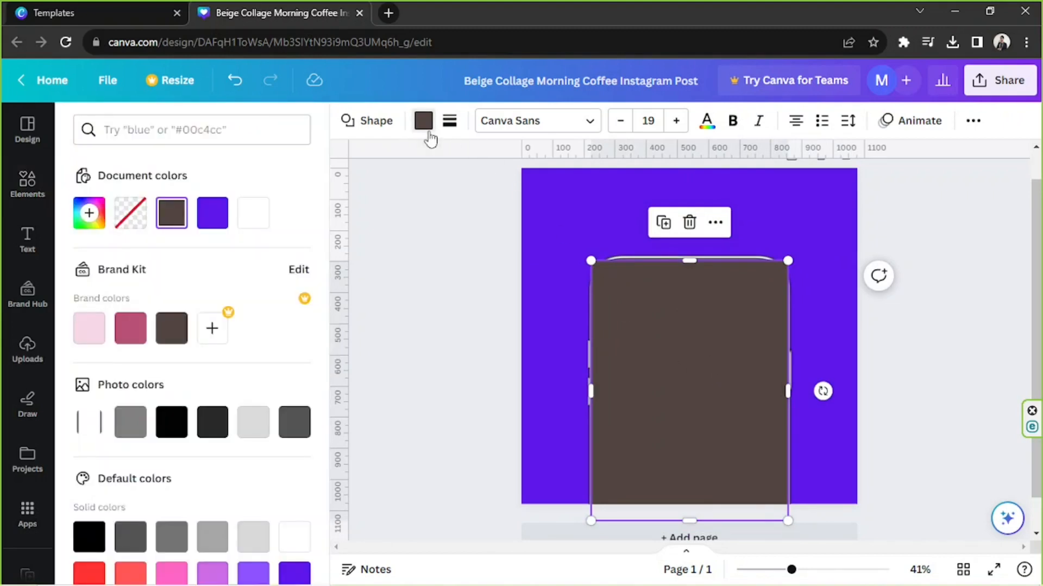
pyautogui.click(252, 215)
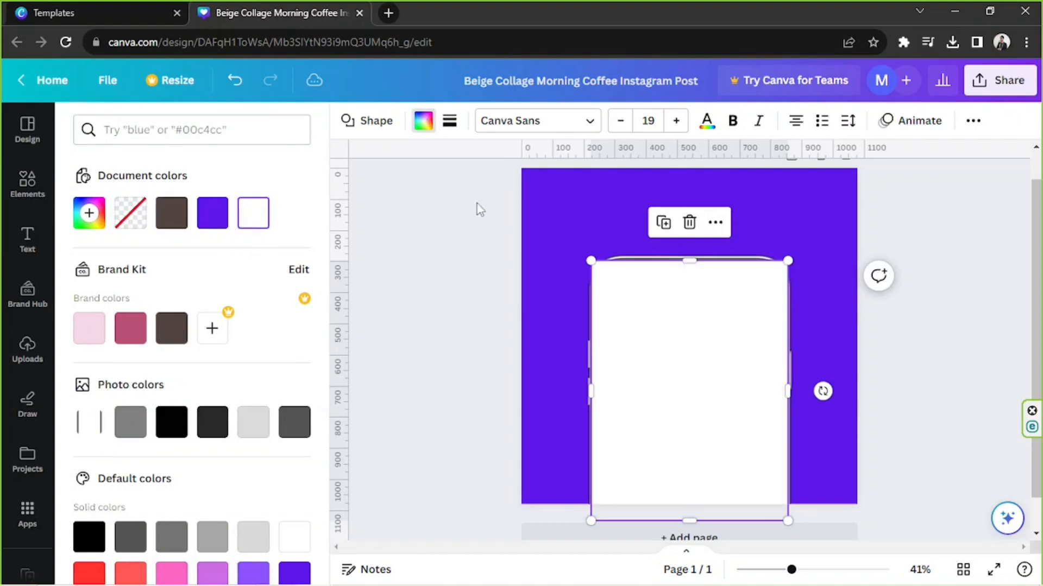
# Step: Change the white shape to a rounded rectangle and resize it to about 608 by 880 px, centered over the phone
pyautogui.click(366, 124)
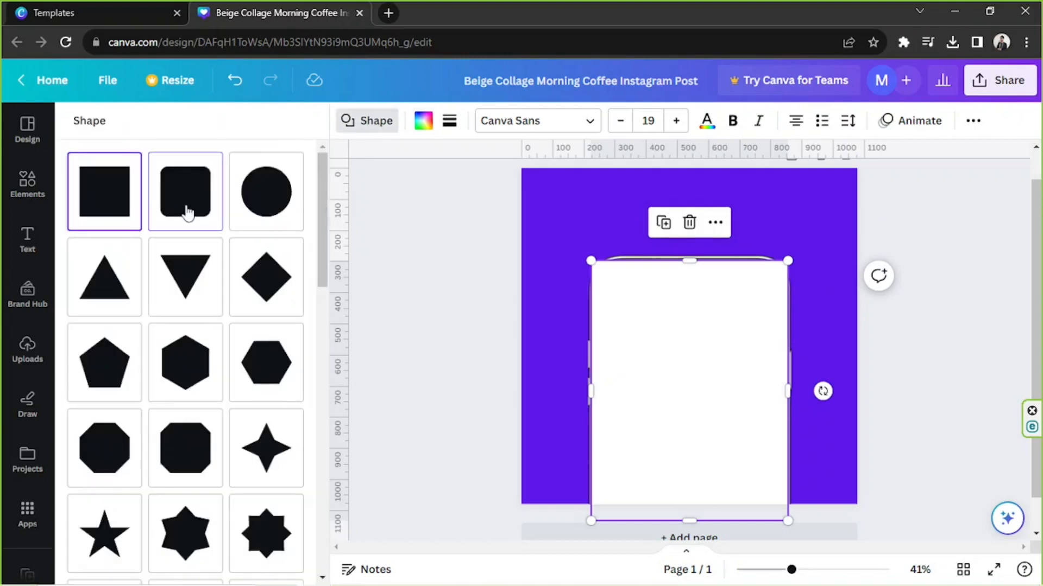
pyautogui.click(187, 212)
pyautogui.moveTo(691, 457); pyautogui.dragTo(689, 535)
pyautogui.moveTo(793, 403); pyautogui.dragTo(780, 398)
pyautogui.moveTo(730, 344)
pyautogui.mouseDown()
pyautogui.moveTo(718, 338)
pyautogui.moveTo(729, 342)
pyautogui.mouseUp()
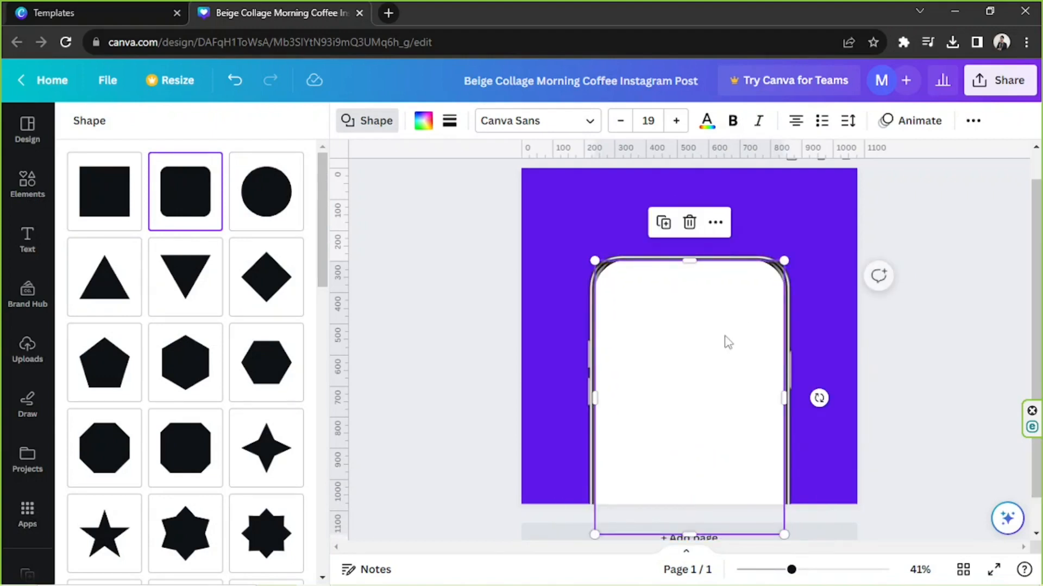
# Step: Send the white rounded rectangle to the back so it sits behind the phone frame
pyautogui.click(973, 121)
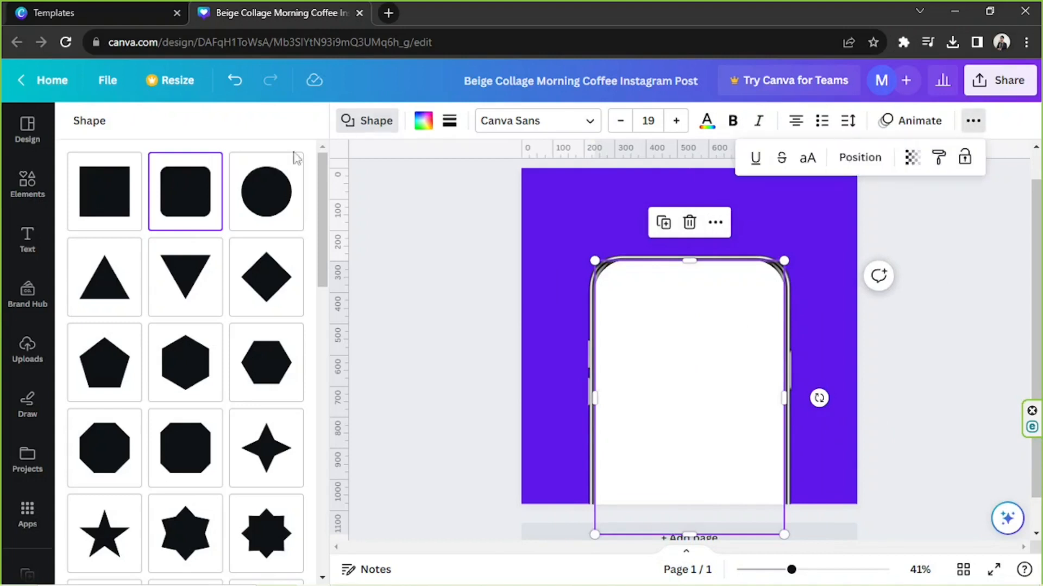
pyautogui.click(877, 166)
pyautogui.click(270, 200)
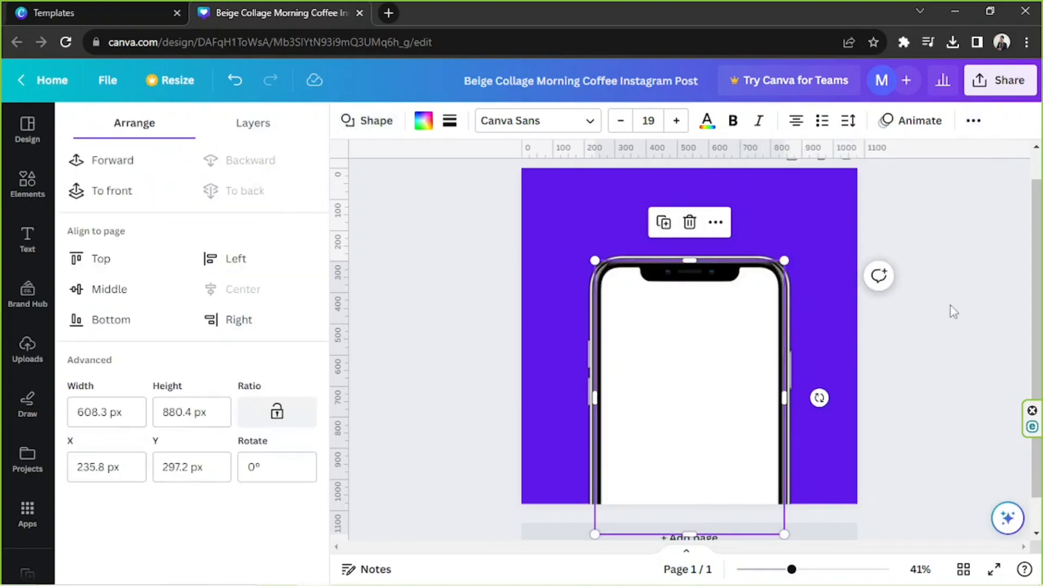
pyautogui.click(930, 441)
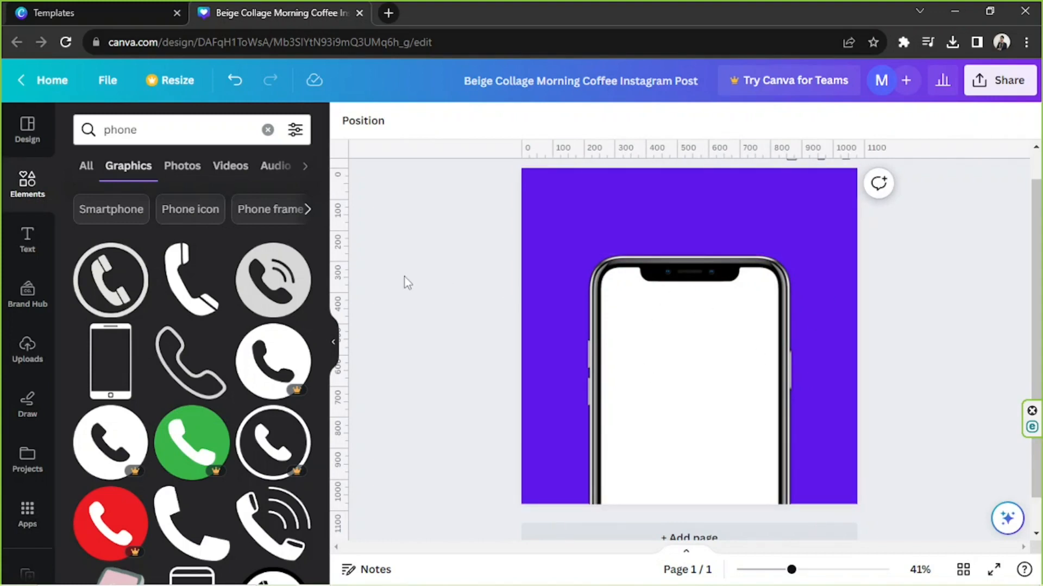
# Step: Group the phone frame with the white rounded rectangle and test moving them as one object
pyautogui.moveTo(404, 275); pyautogui.dragTo(723, 361)
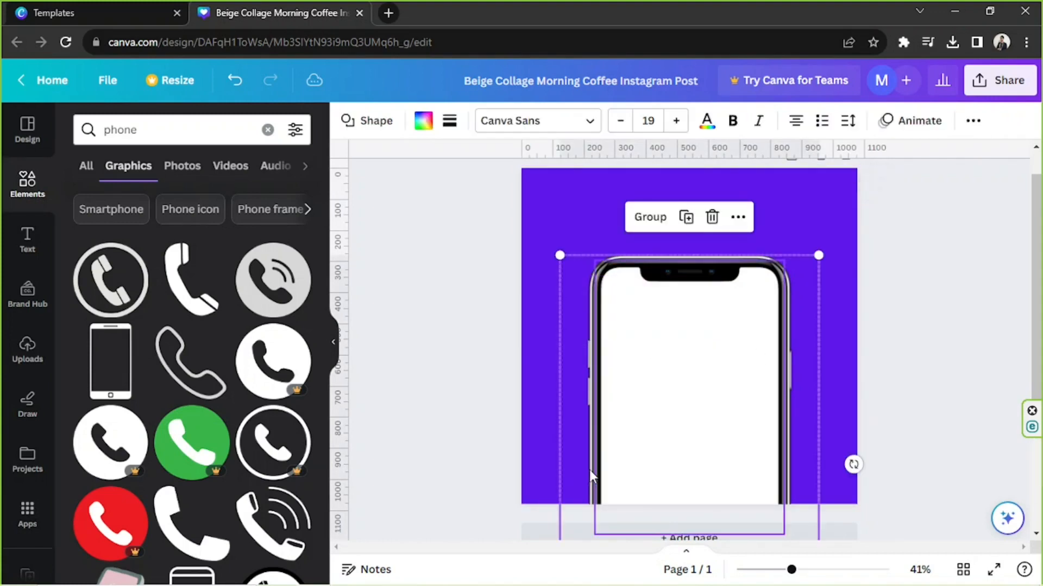
pyautogui.click(649, 218)
pyautogui.click(956, 286)
pyautogui.moveTo(689, 356); pyautogui.dragTo(653, 400)
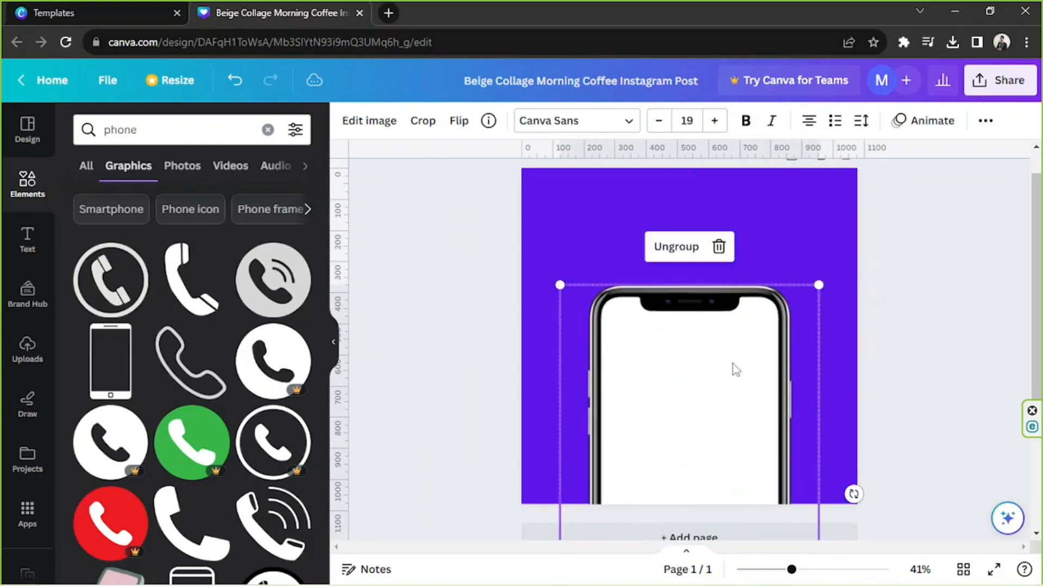
pyautogui.click(913, 273)
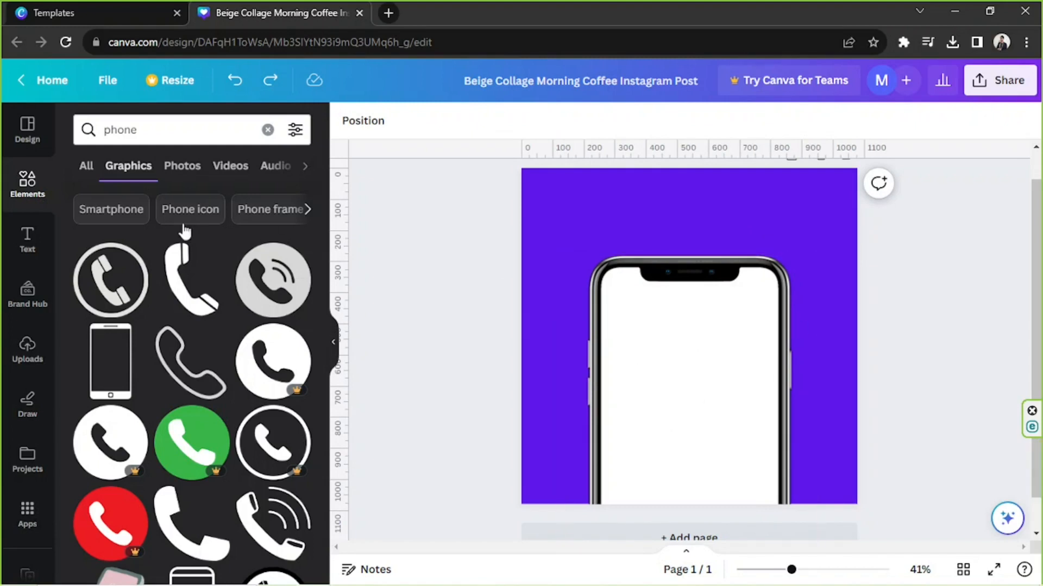
# Step: Search the elements for "logo"
pyautogui.click(21, 360)
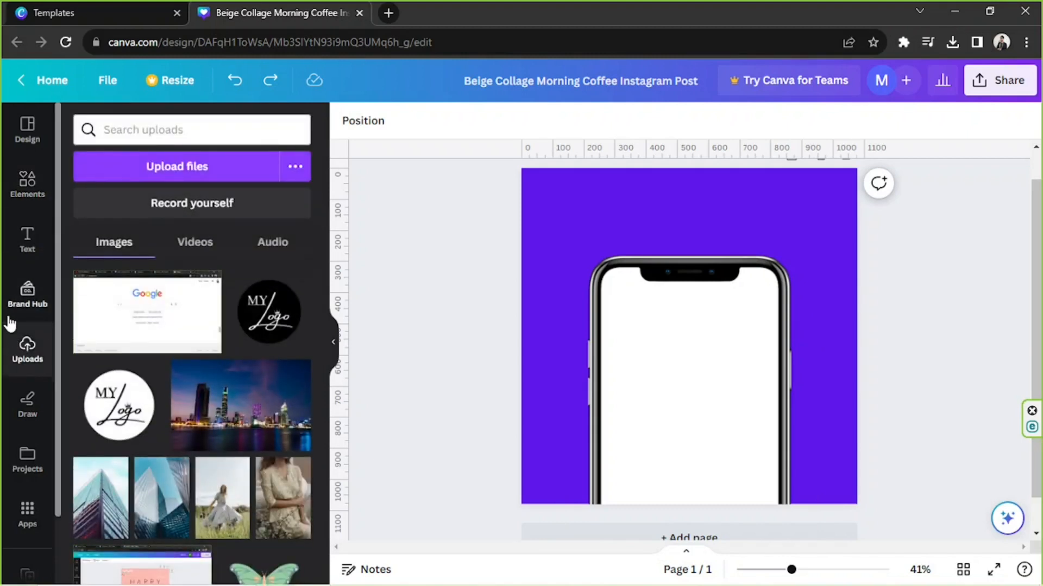
pyautogui.click(27, 183)
pyautogui.click(150, 133)
pyautogui.doubleClick(150, 133)
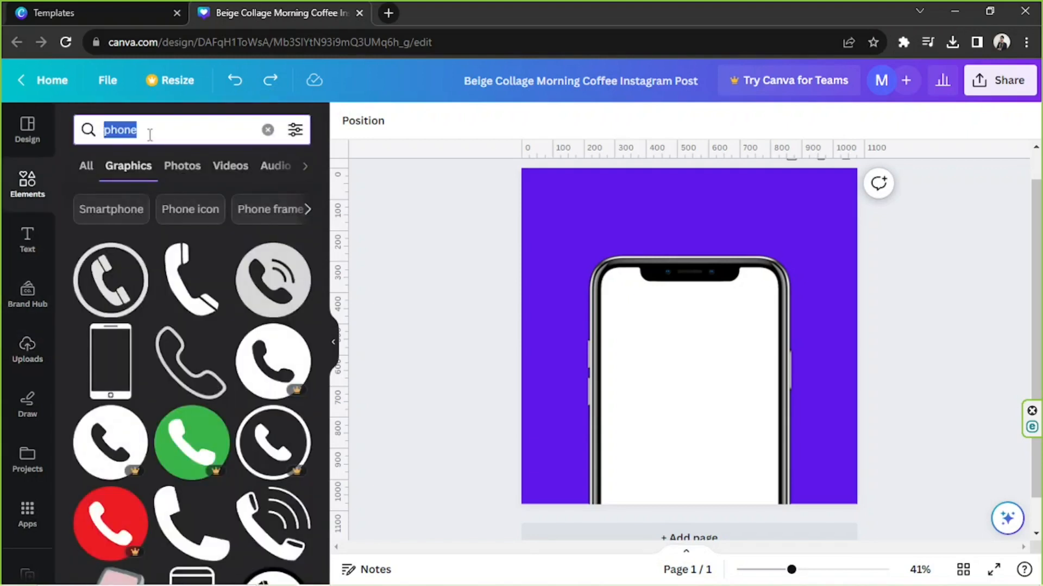
pyautogui.write('logo')
pyautogui.press('Return')
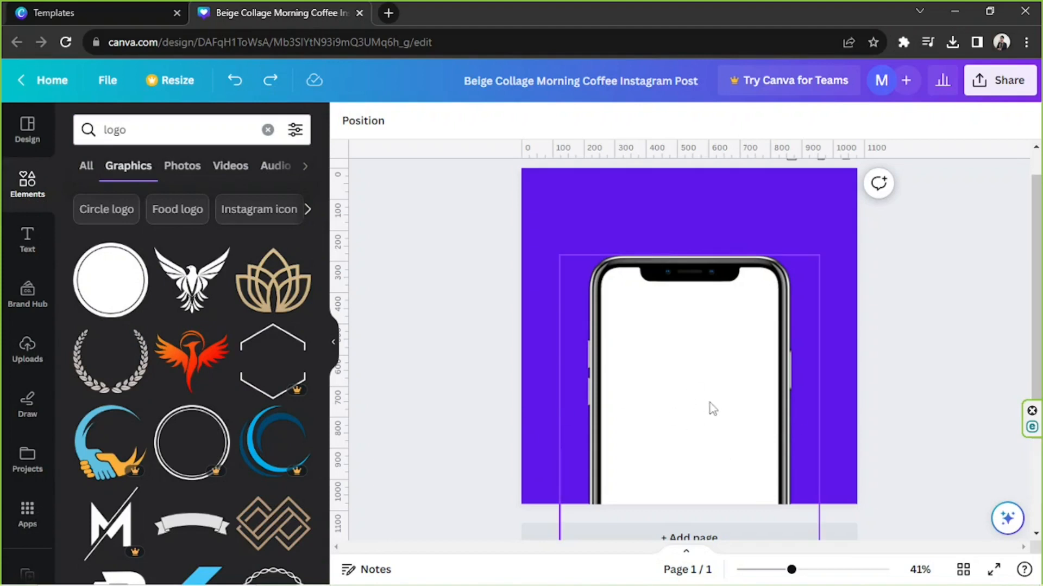
# Step: Add the multicolored starburst graphic from the logo results, shrink it, and center it on the phone's white screen
pyautogui.scroll(-3, 154, 356)
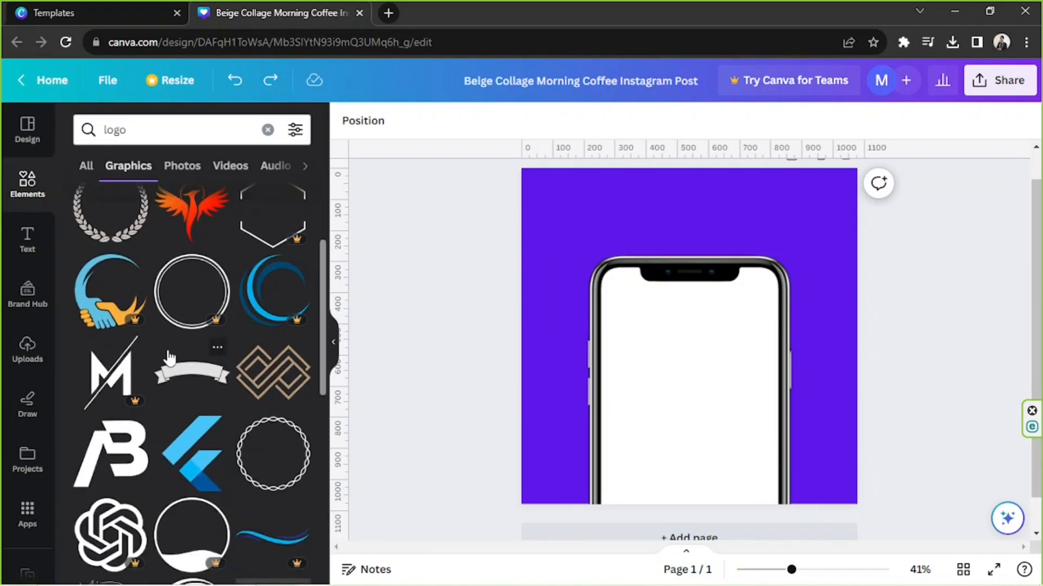
pyautogui.scroll(-3, 174, 331)
pyautogui.scroll(-10, 184, 320)
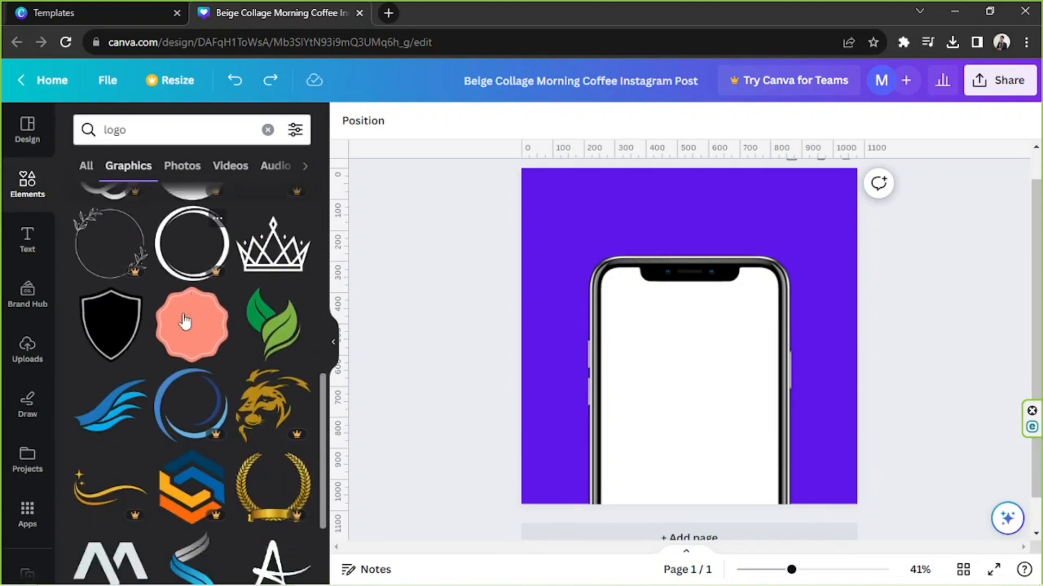
pyautogui.click(273, 228)
pyautogui.moveTo(689, 366); pyautogui.dragTo(691, 431)
pyautogui.moveTo(751, 463); pyautogui.dragTo(718, 432)
pyautogui.moveTo(664, 394); pyautogui.dragTo(682, 378)
pyautogui.click(924, 344)
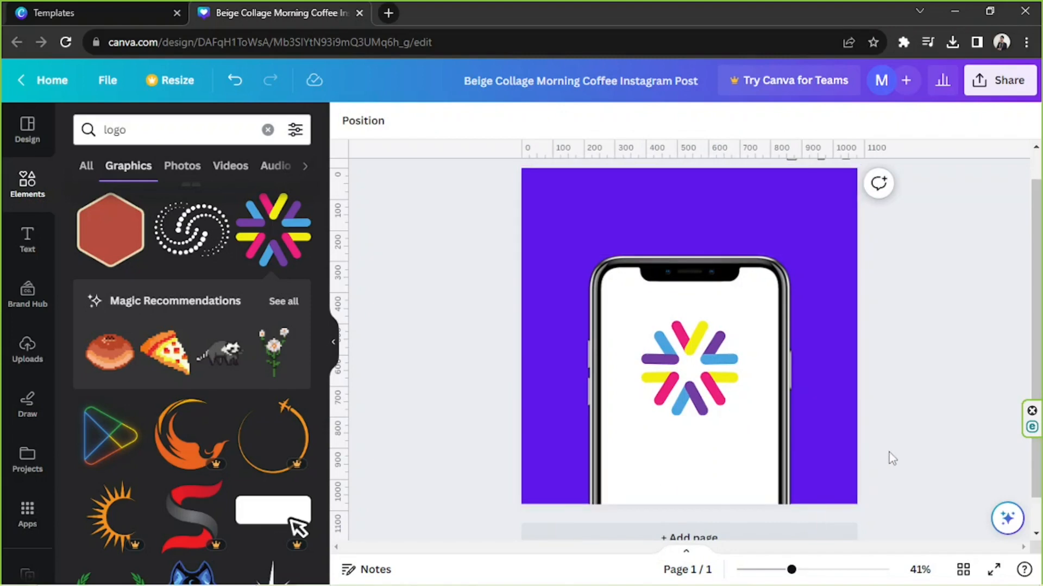
# Step: Move the starburst logo slightly up on the phone screen, keeping it horizontally centered
pyautogui.moveTo(690, 353); pyautogui.dragTo(716, 360)
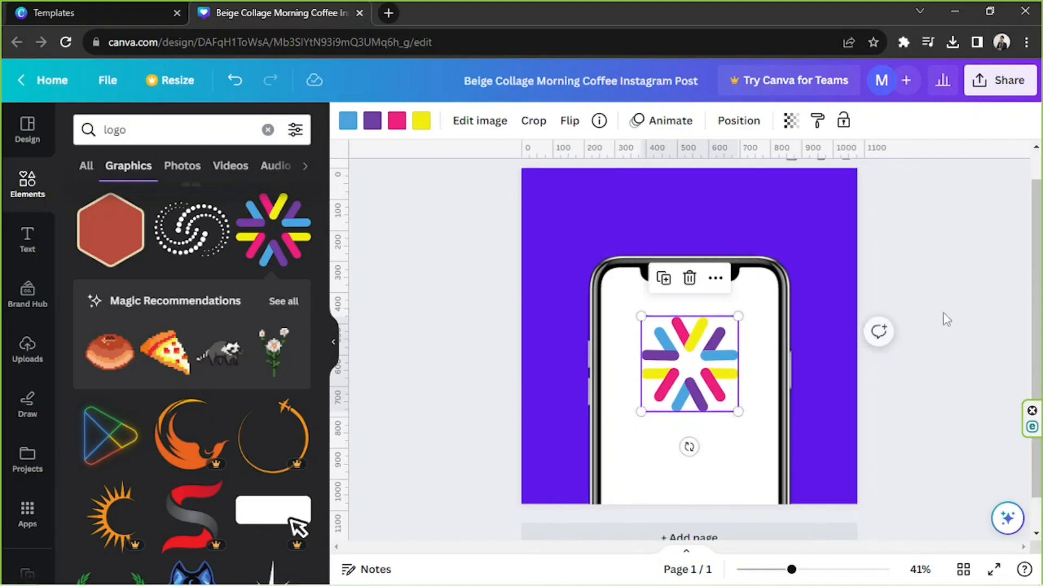
pyautogui.click(962, 315)
pyautogui.click(703, 373)
pyautogui.click(1005, 283)
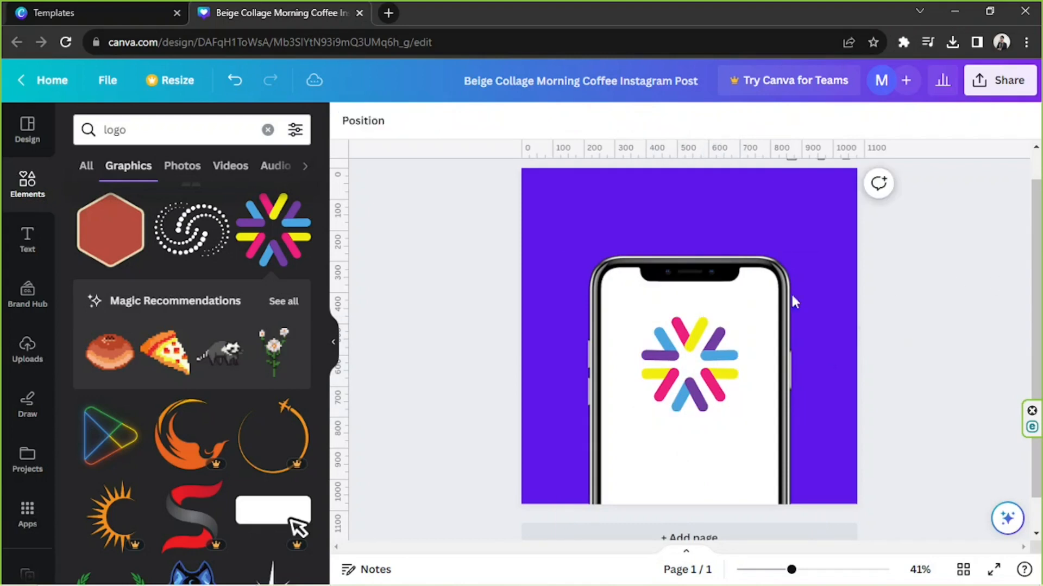
pyautogui.click(687, 356)
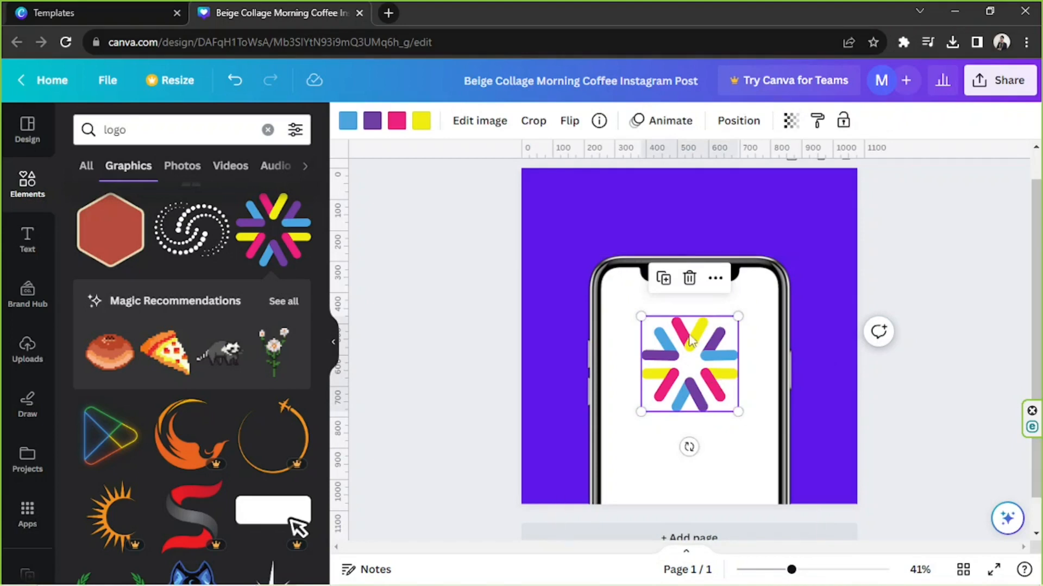
pyautogui.click(926, 270)
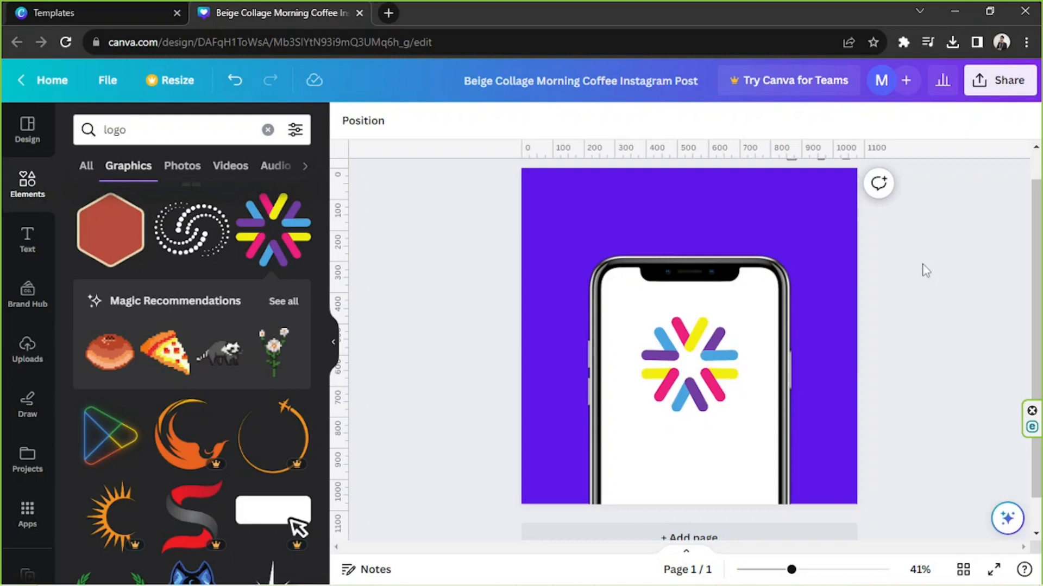
# Step: Shrink the starburst logo a little more and recenter it horizontally on the phone screen
pyautogui.click(730, 393)
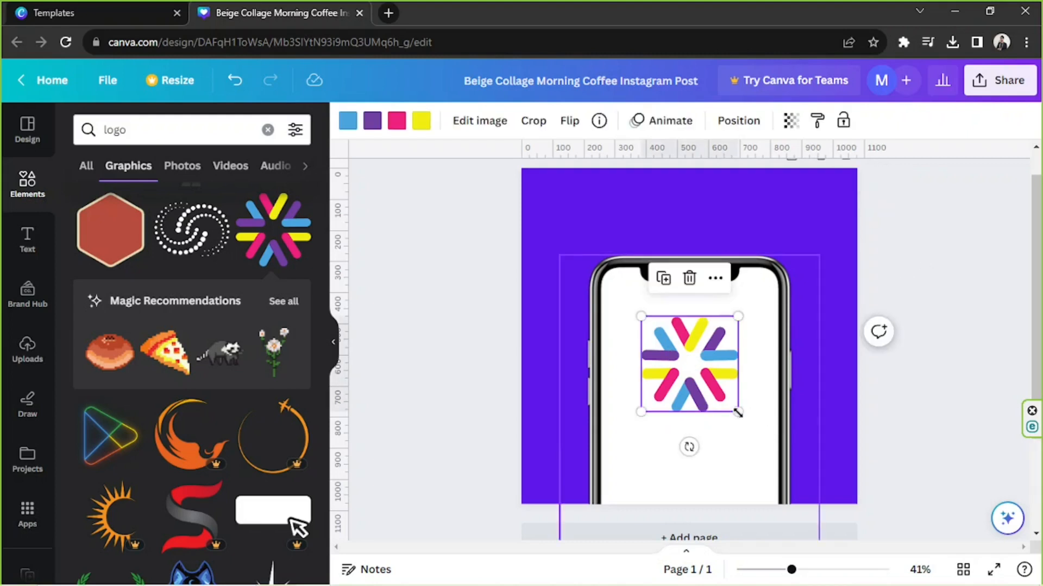
pyautogui.moveTo(732, 411); pyautogui.dragTo(719, 398)
pyautogui.moveTo(669, 369); pyautogui.dragTo(676, 379)
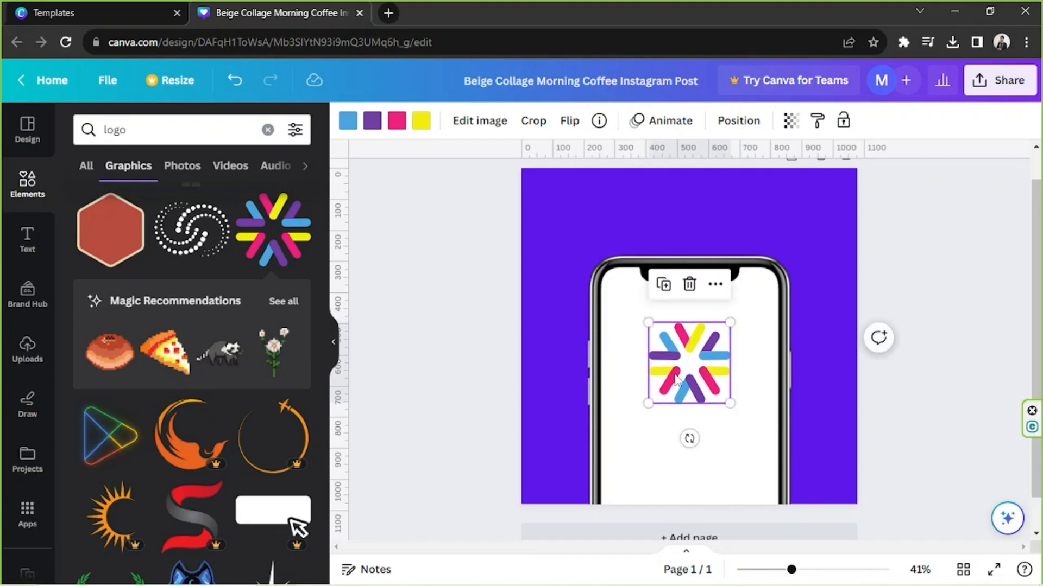
pyautogui.click(925, 311)
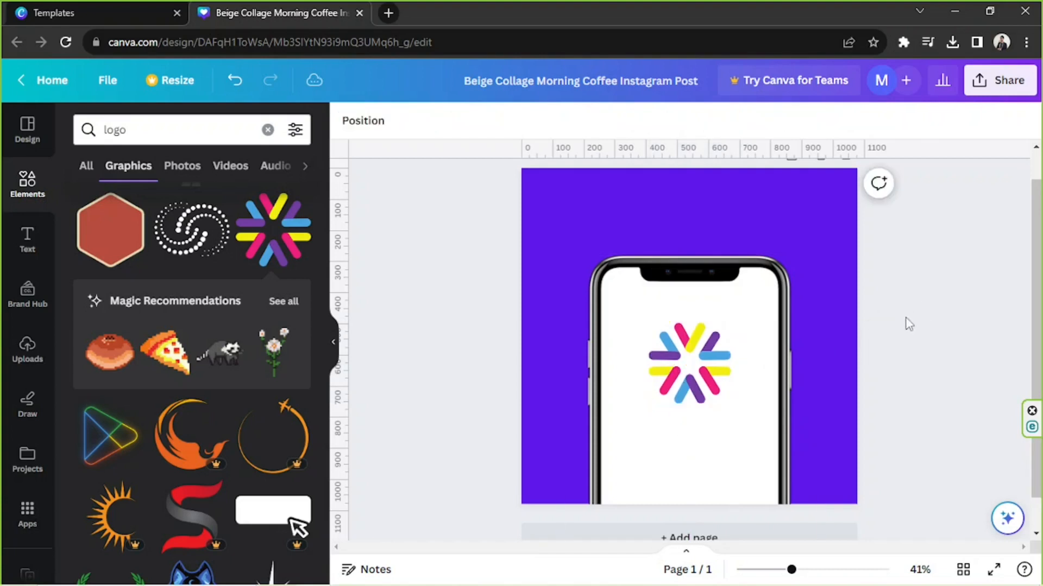
# Step: Add a square shape and stretch it into a band across the page's bottom, extending past both side edges
pyautogui.press('r')
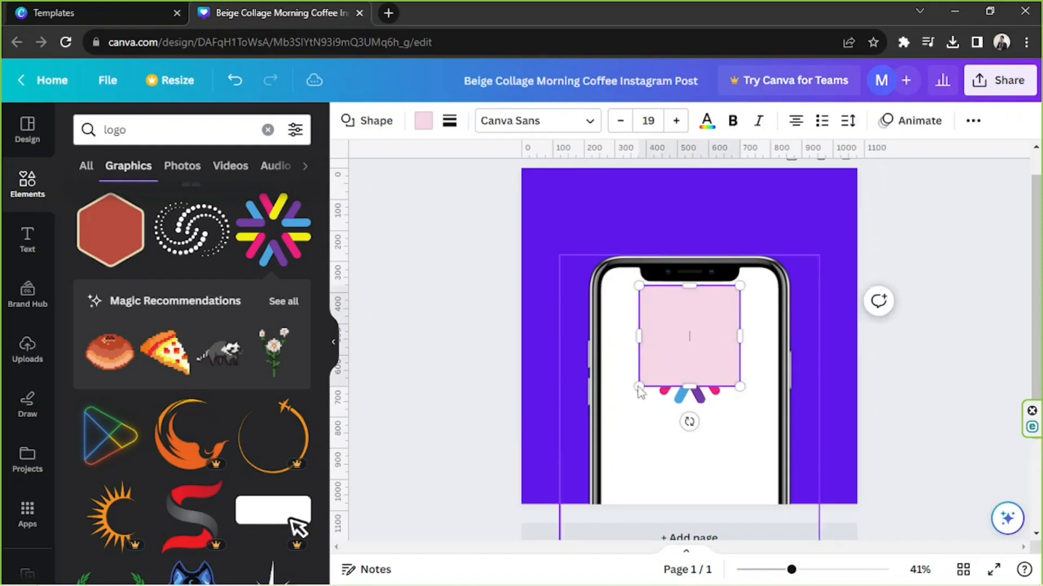
pyautogui.moveTo(687, 361); pyautogui.dragTo(541, 511)
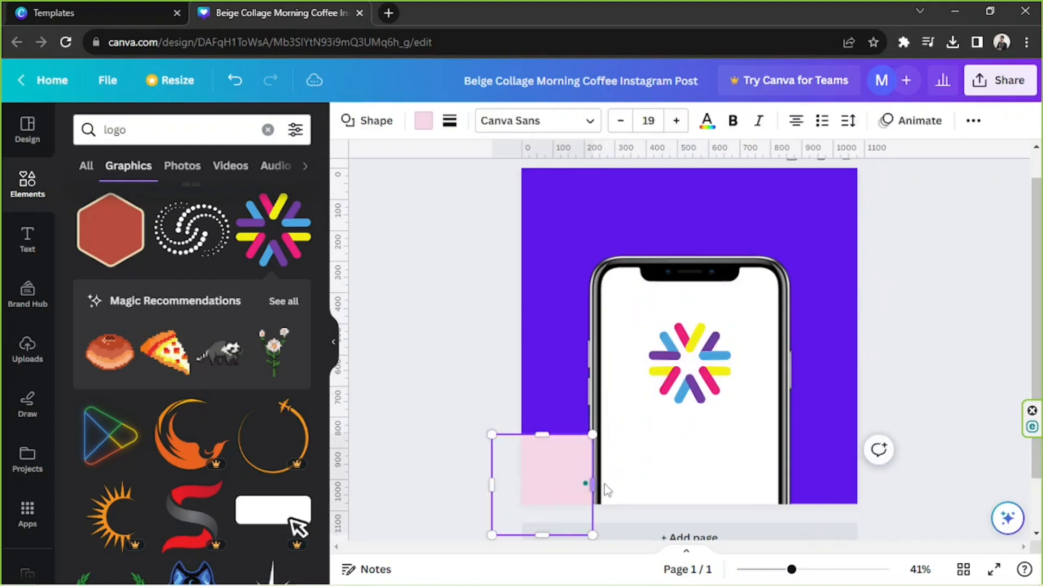
pyautogui.moveTo(592, 485); pyautogui.dragTo(911, 484)
# Step: Fill the bottom band with black and shift it slightly down over the phone's lower part
pyautogui.click(423, 121)
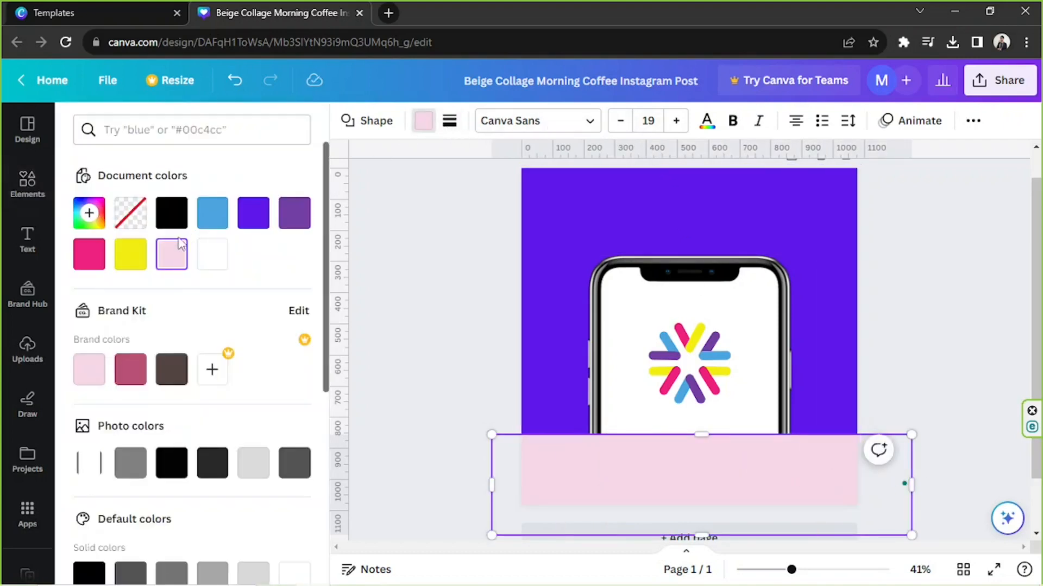
pyautogui.click(170, 212)
pyautogui.click(794, 462)
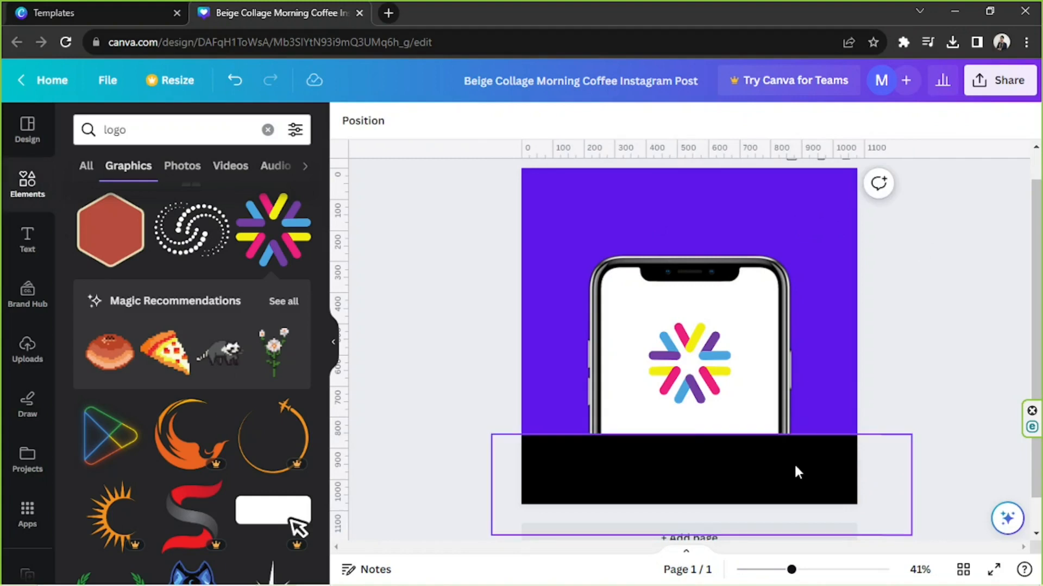
pyautogui.moveTo(791, 468); pyautogui.dragTo(796, 474)
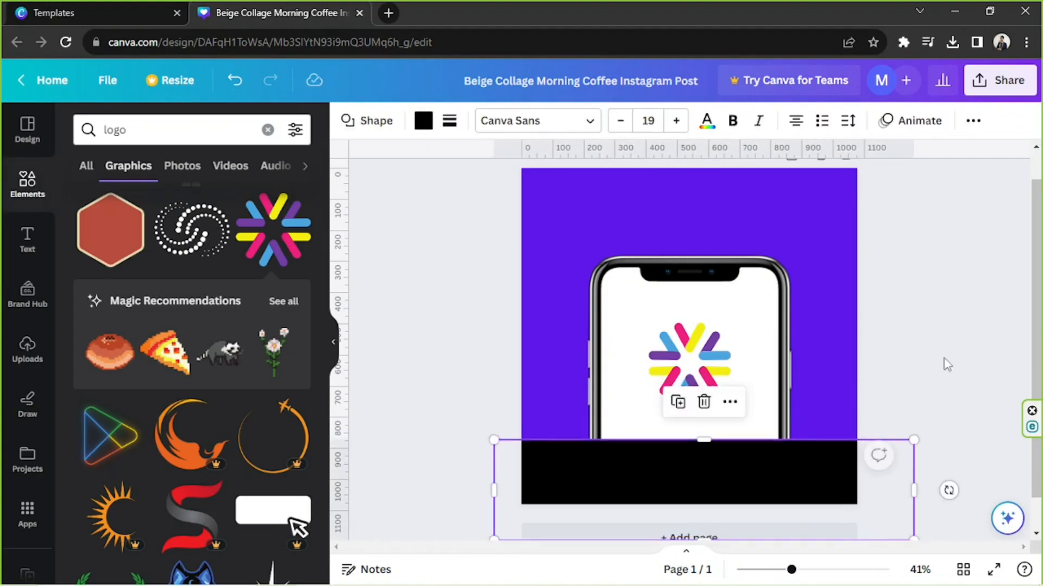
# Step: Search the graphics library for playstore
pyautogui.click(959, 348)
pyautogui.click(77, 136)
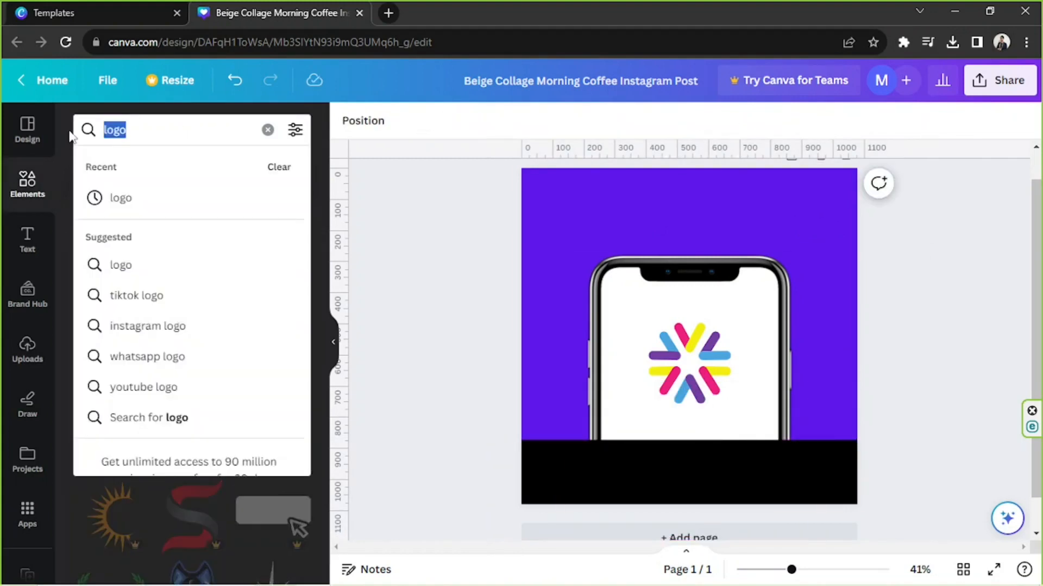
pyautogui.write('la')
pyautogui.write('playstore')
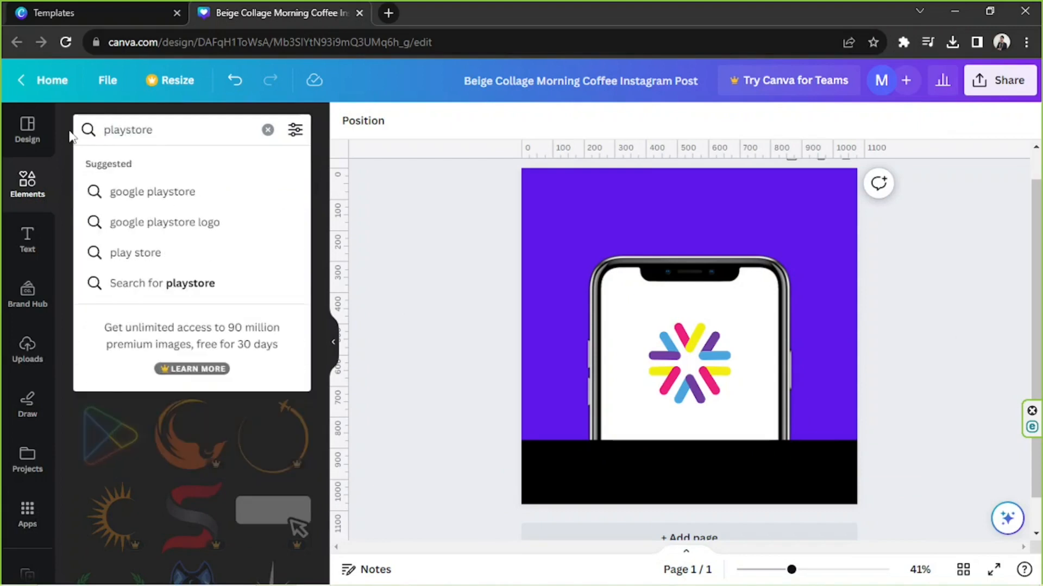
pyautogui.press('Return')
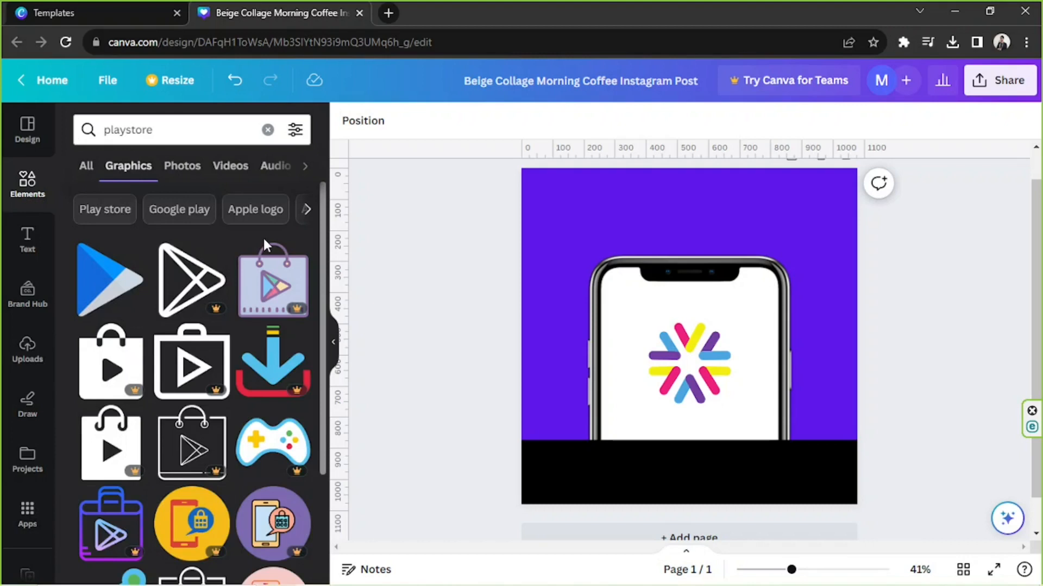
# Step: Add the blue and grey Play Store triangle and place it small at the left end of the black band
pyautogui.scroll(-4, 264, 240)
pyautogui.scroll(4, 261, 240)
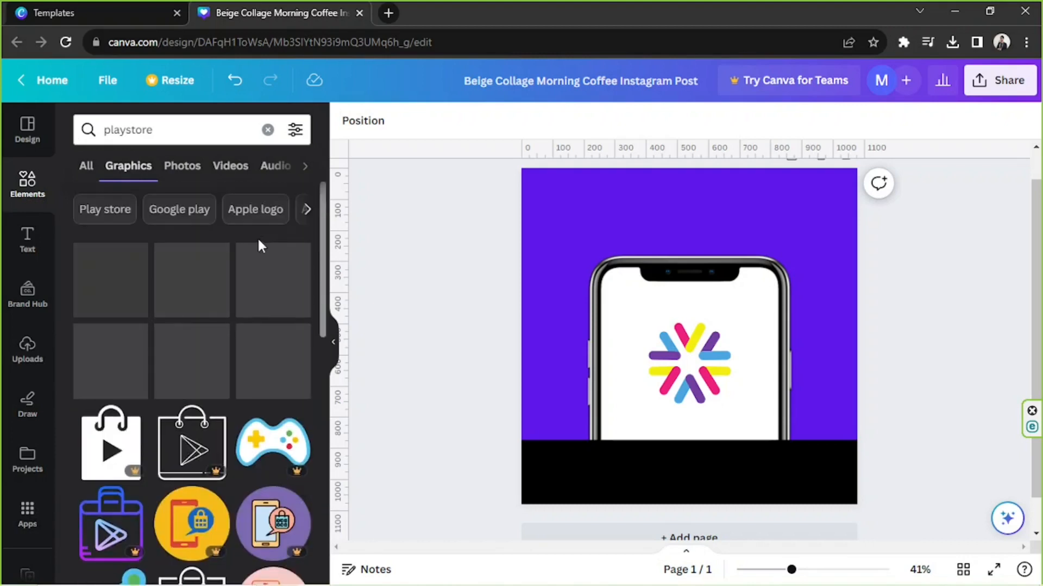
pyautogui.click(105, 295)
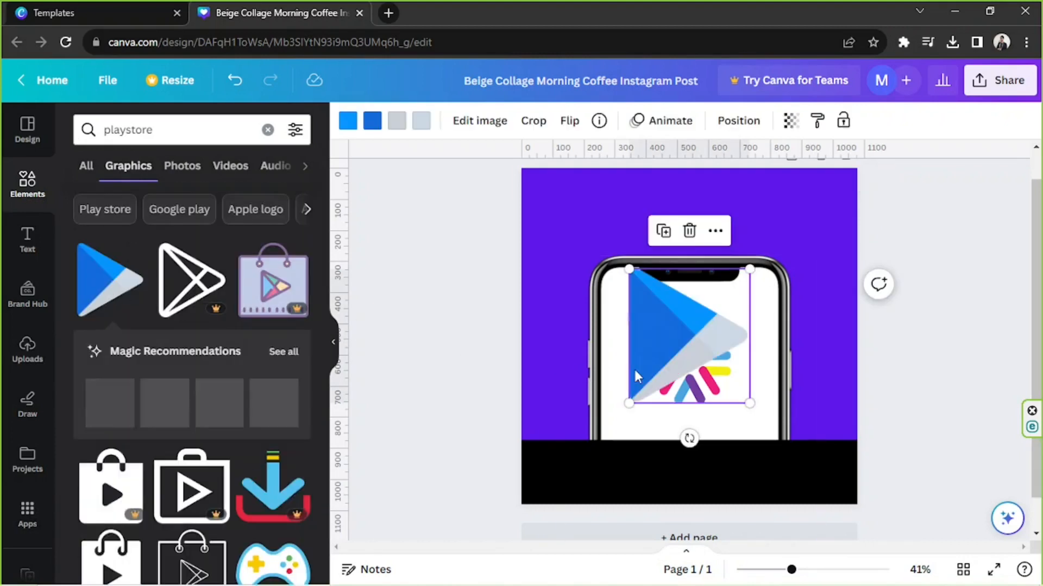
pyautogui.moveTo(724, 384); pyautogui.dragTo(549, 461)
# Step: Search the graphics library for app store
pyautogui.scroll(-6, 210, 280)
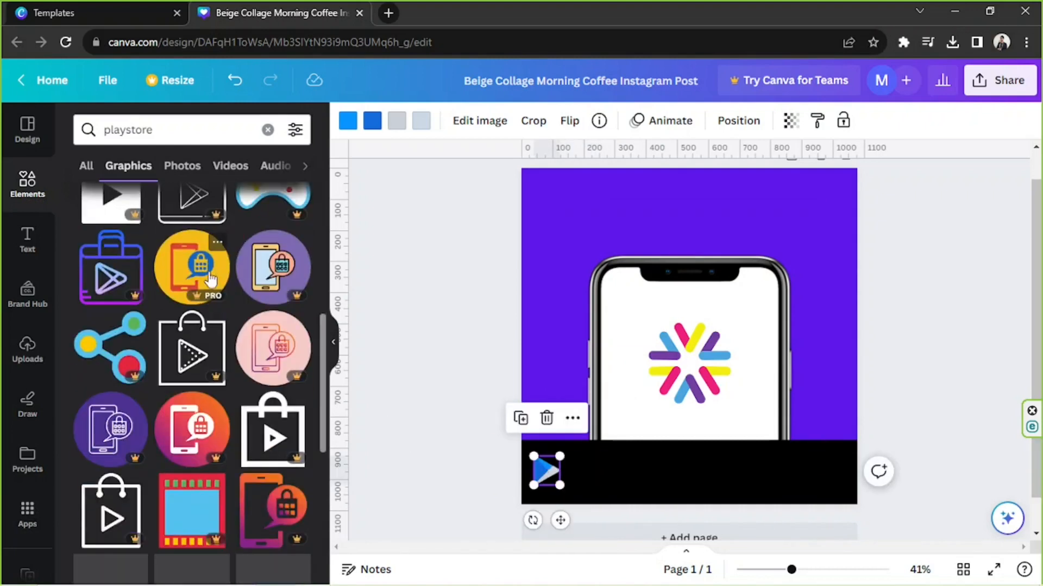
pyautogui.click(150, 131)
pyautogui.moveTo(152, 131); pyautogui.dragTo(106, 134)
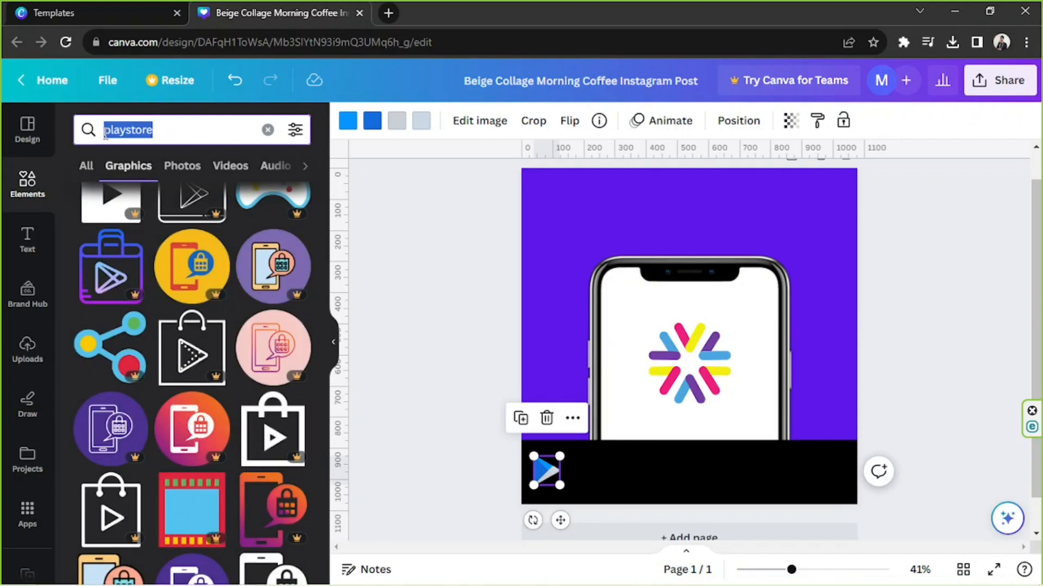
pyautogui.write('app store')
pyautogui.press('Return')
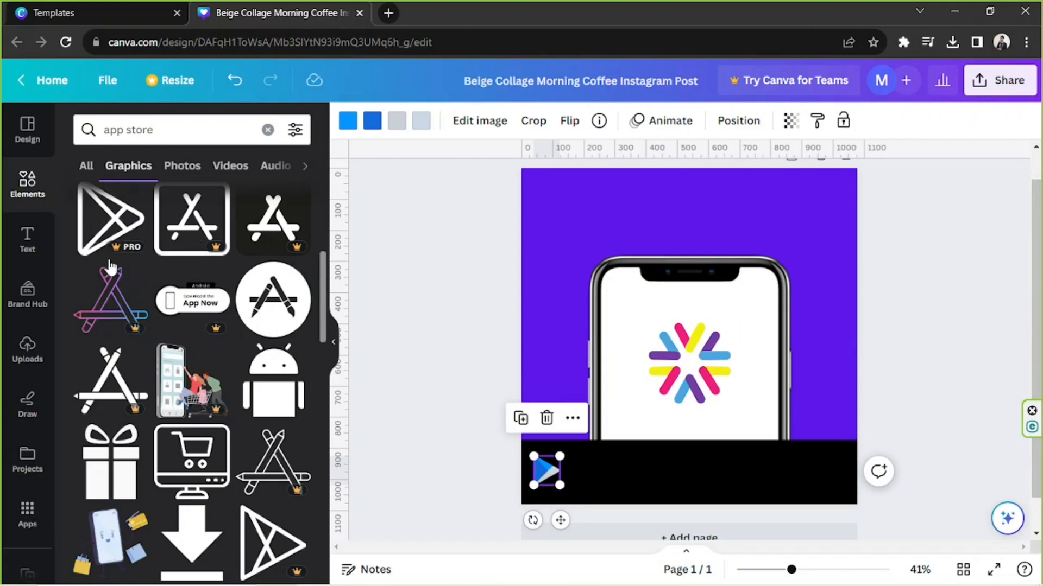
# Step: Add the round App Store icon, scaled down inside the black band beside the Play Store icon
pyautogui.scroll(2, 274, 353)
pyautogui.click(270, 392)
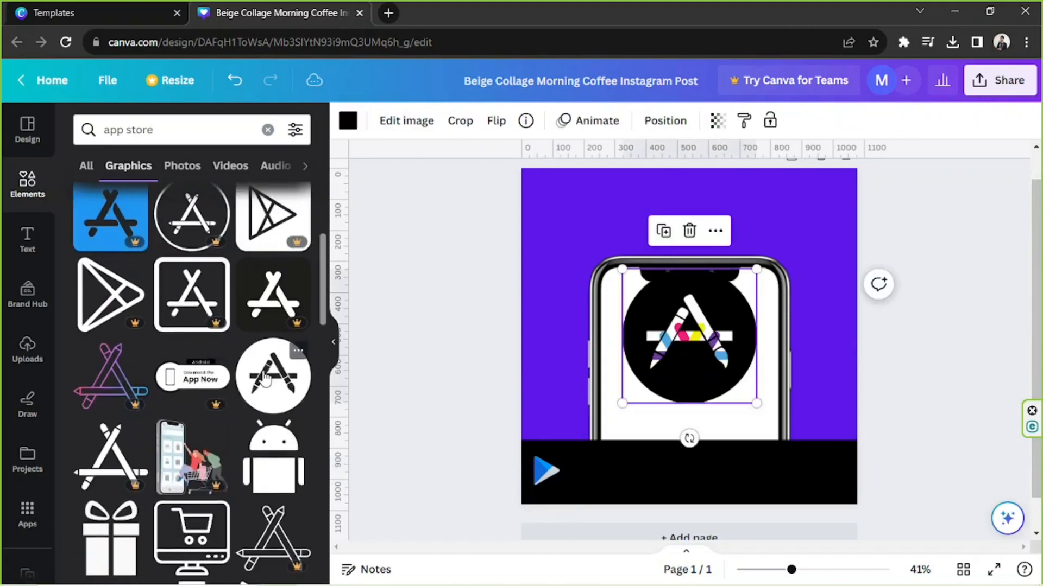
pyautogui.moveTo(696, 354); pyautogui.dragTo(649, 481)
pyautogui.moveTo(704, 530); pyautogui.dragTo(640, 495)
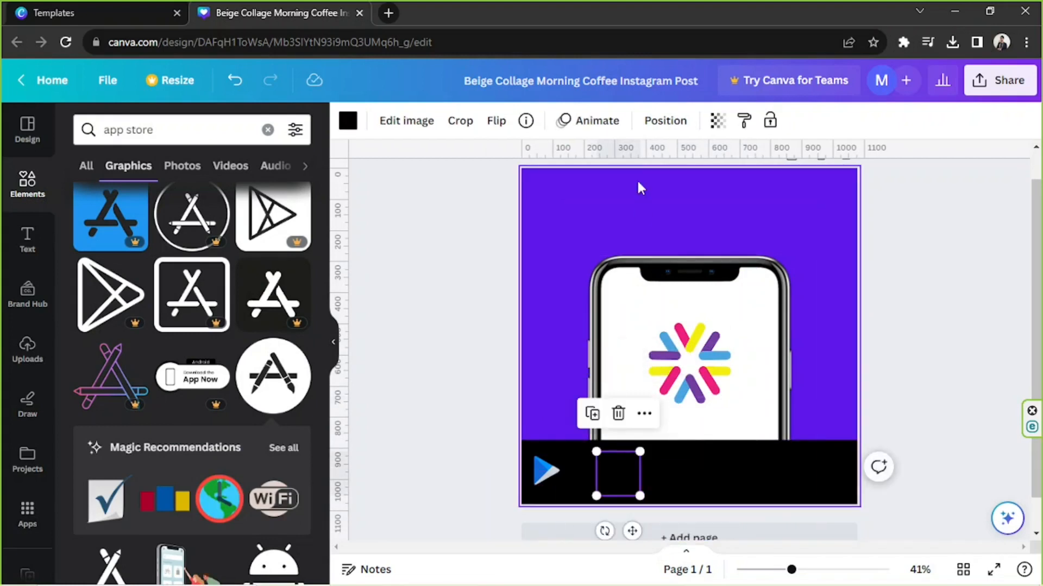
# Step: Recolor the App Store icon white (#ffffff) and center it in the black band at about 92 px wide
pyautogui.click(676, 130)
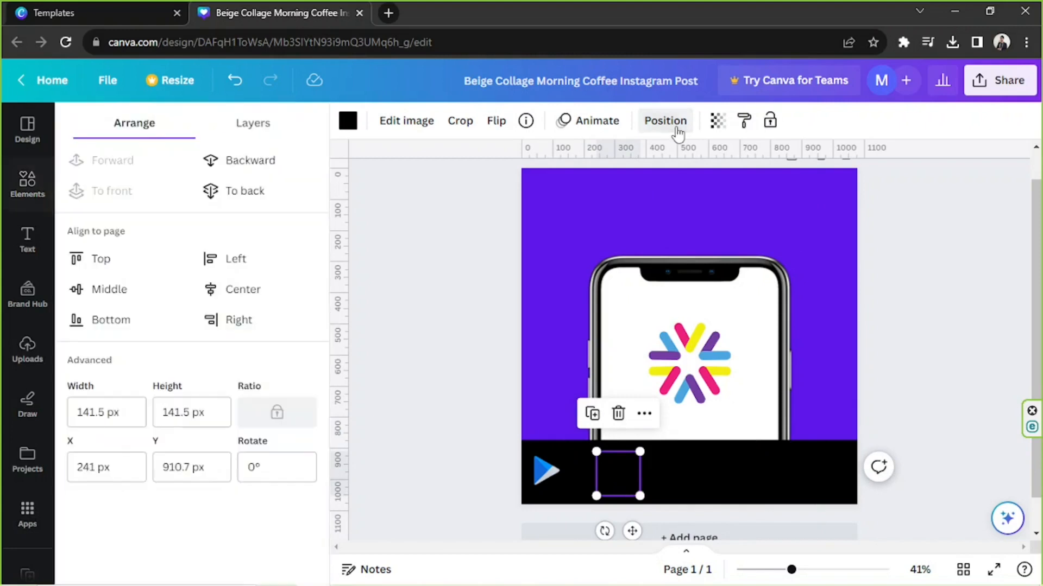
pyautogui.click(347, 126)
pyautogui.click(303, 255)
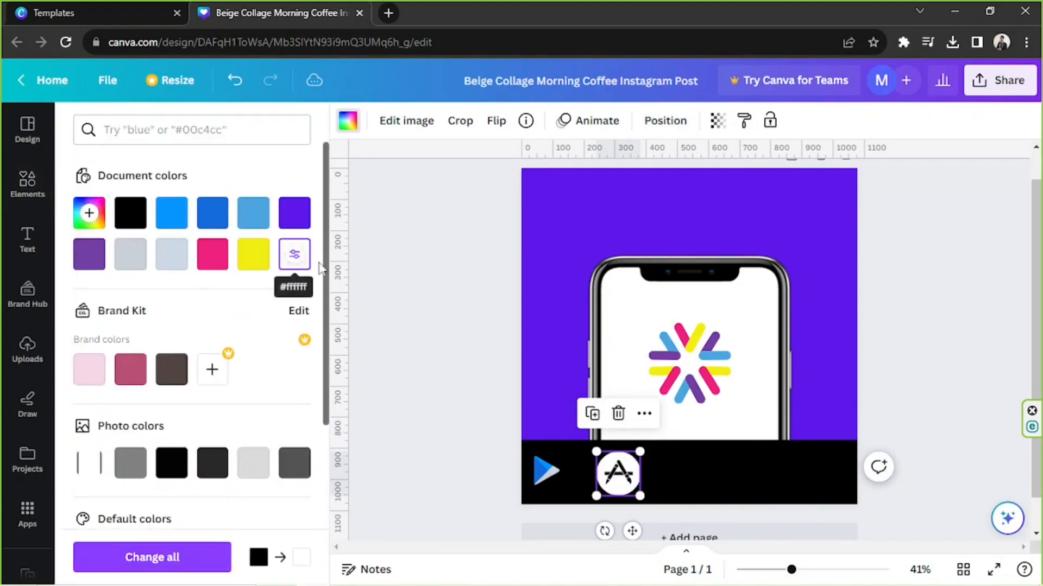
pyautogui.moveTo(628, 492); pyautogui.dragTo(703, 484)
pyautogui.moveTo(687, 469); pyautogui.dragTo(688, 476)
# Step: Shrink the Play Store icon to about 68 px wide and move it closer to the App Store icon
pyautogui.click(546, 471)
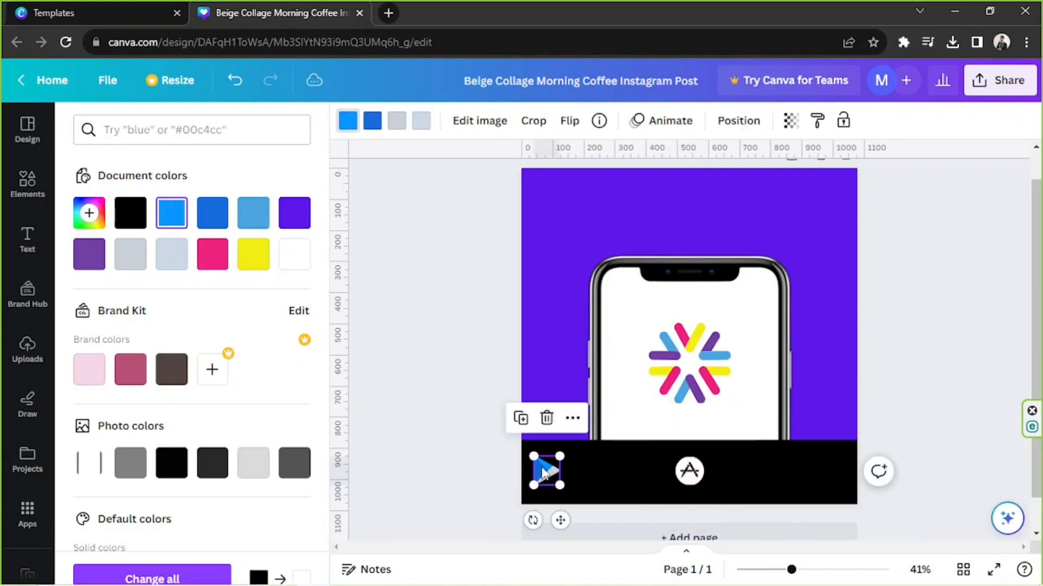
pyautogui.moveTo(558, 483); pyautogui.dragTo(619, 469)
pyautogui.click(580, 477)
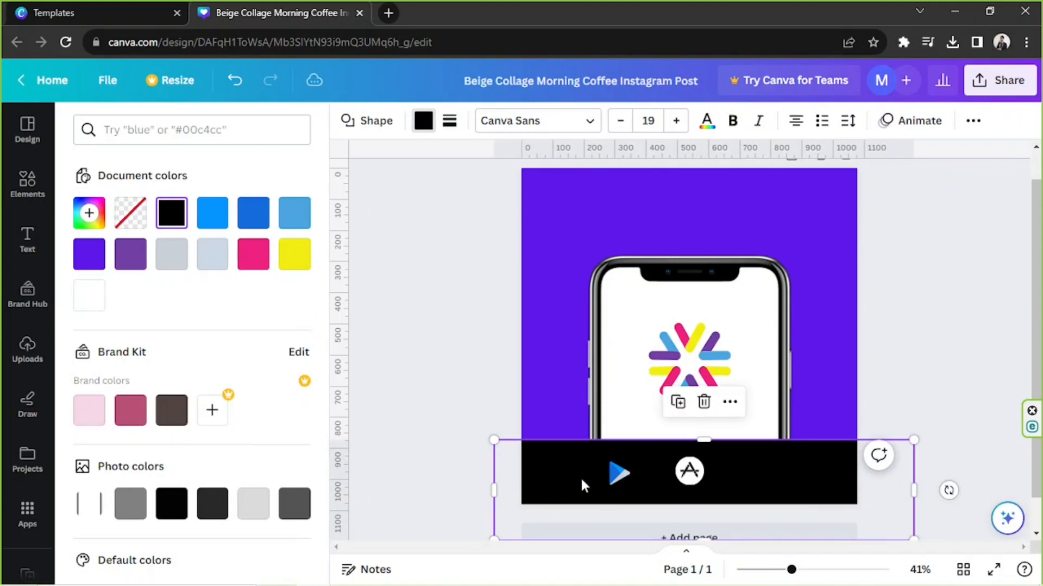
# Step: Add a small circle filled with white directly to the right of the App Store icon in the black band
pyautogui.click(549, 329)
pyautogui.press('c')
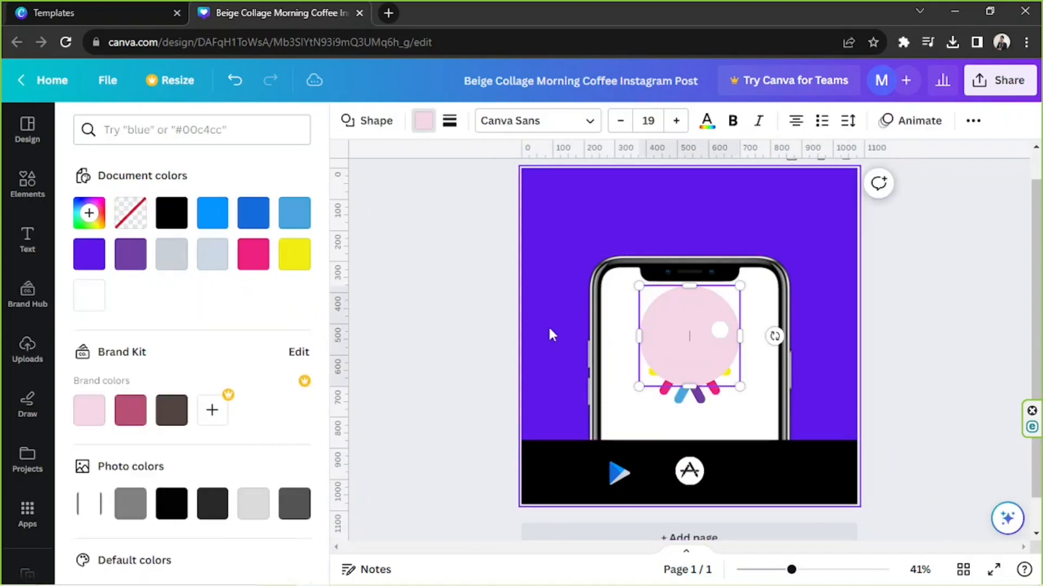
pyautogui.moveTo(743, 384); pyautogui.dragTo(745, 458)
pyautogui.moveTo(744, 494); pyautogui.dragTo(740, 485)
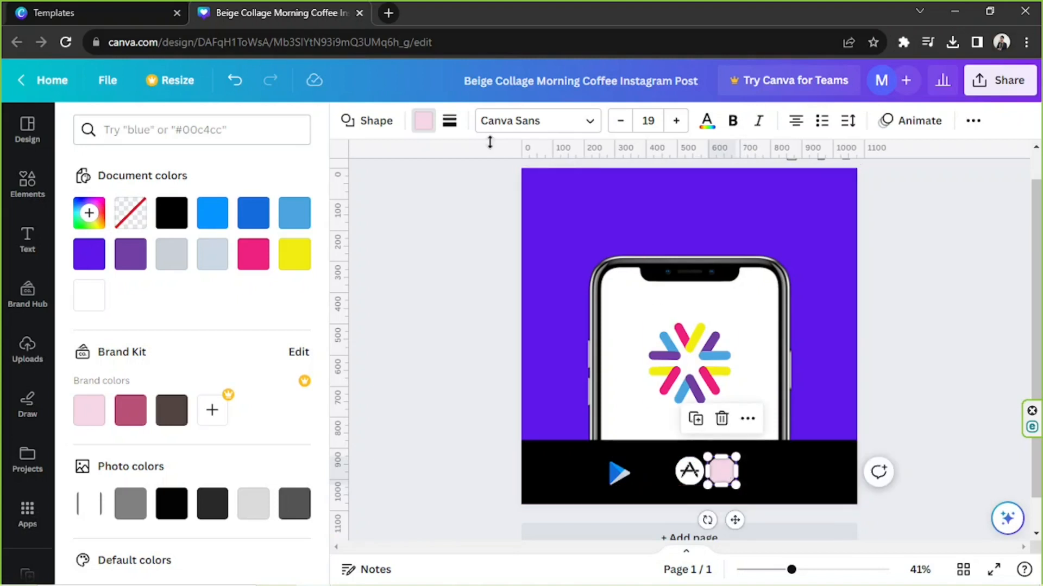
pyautogui.click(423, 124)
pyautogui.click(423, 130)
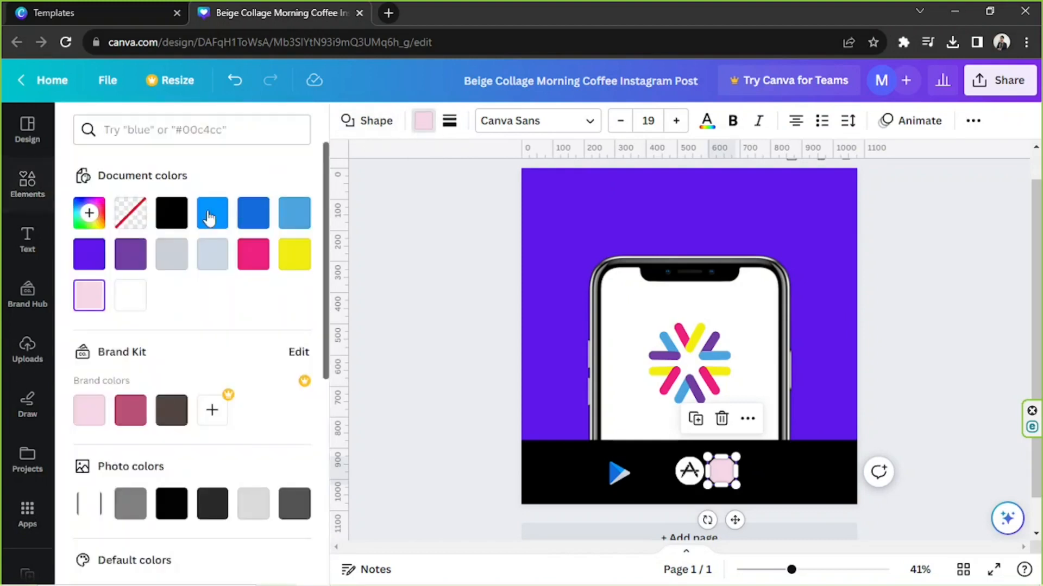
pyautogui.click(130, 295)
# Step: Place the Play Store icon in front of the white circle and recolor its parts black, with one part light grey-blue
pyautogui.moveTo(620, 487); pyautogui.dragTo(718, 471)
pyautogui.click(130, 212)
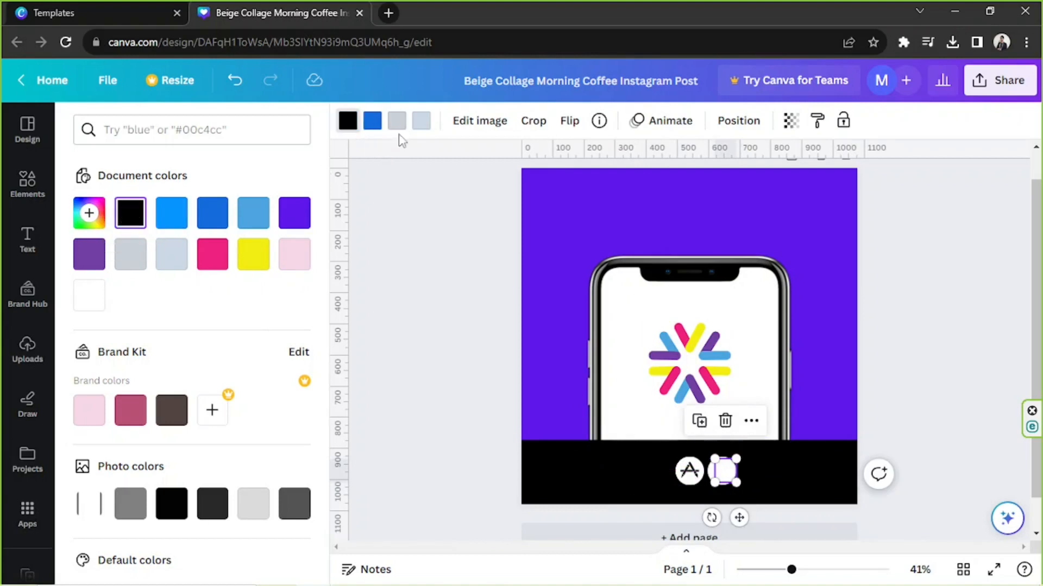
pyautogui.click(172, 254)
pyautogui.click(130, 212)
pyautogui.moveTo(718, 474)
pyautogui.mouseDown()
pyautogui.moveTo(694, 436)
pyautogui.moveTo(633, 391)
pyautogui.moveTo(721, 476)
pyautogui.mouseUp()
pyautogui.click(752, 125)
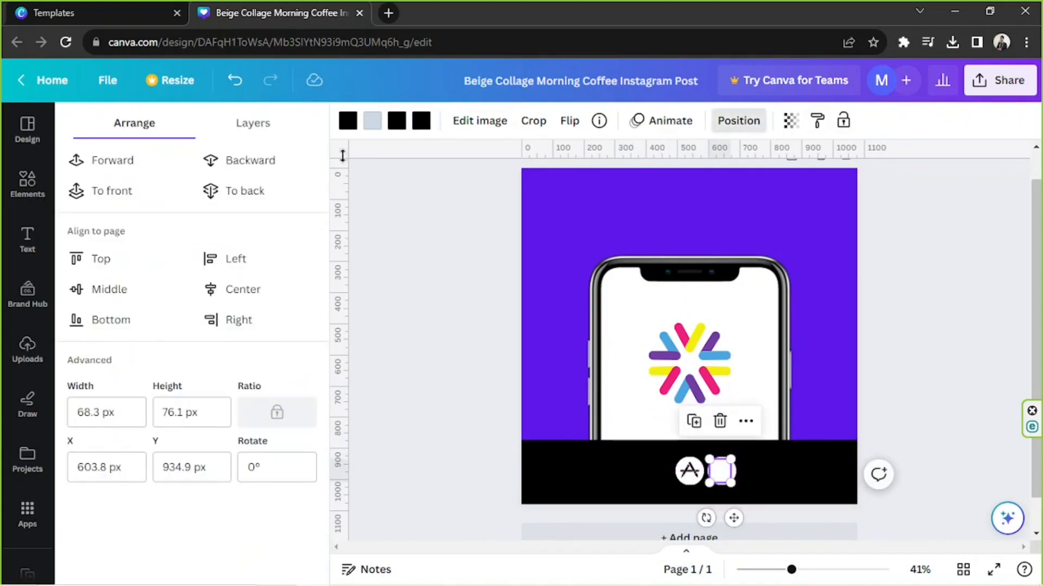
pyautogui.click(161, 193)
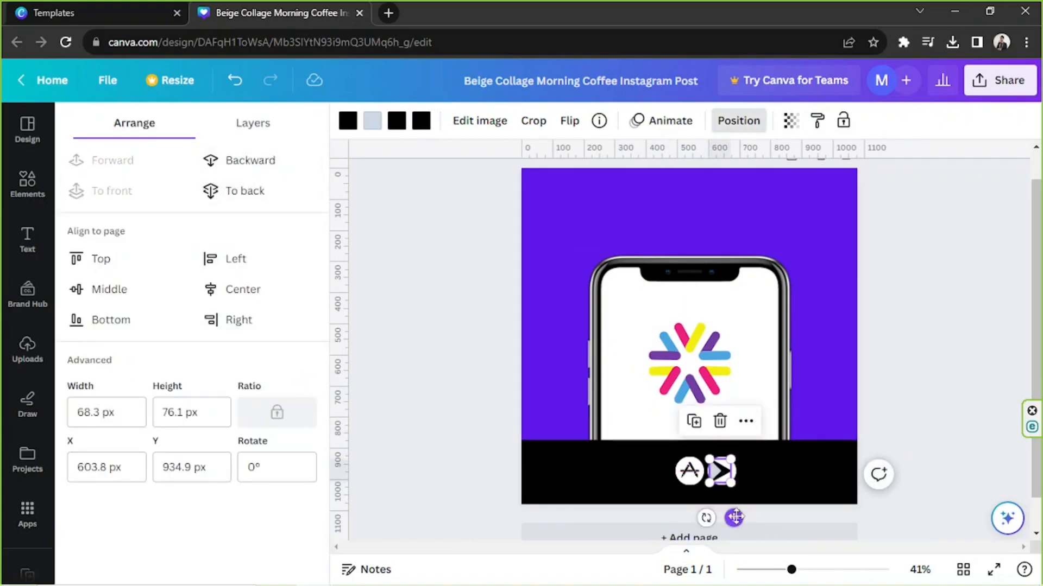
# Step: Fine-tune the position of the Play Store icon so it sits centered within the white circle
pyautogui.moveTo(734, 517); pyautogui.dragTo(739, 518)
pyautogui.moveTo(791, 569); pyautogui.dragTo(834, 569)
pyautogui.scroll(-5, 784, 476)
pyautogui.moveTo(815, 402); pyautogui.dragTo(775, 365)
pyautogui.moveTo(851, 428); pyautogui.dragTo(829, 196)
pyautogui.hotkey('ctrl', 'z')
# Step: Group the Play Store icon with its white circle
pyautogui.click(809, 382)
pyautogui.click(789, 373)
pyautogui.keyDown('shift'); pyautogui.click(815, 380); pyautogui.keyUp('shift')
pyautogui.hotkey('ctrl', 'g')
# Step: Move the Play Store badge to the black band's left end and the App Store icon left to about X 408 px
pyautogui.scroll(-3, 790, 374)
pyautogui.moveTo(741, 417); pyautogui.dragTo(481, 359)
pyautogui.scroll(-2, 481, 359)
pyautogui.moveTo(696, 471); pyautogui.dragTo(668, 471)
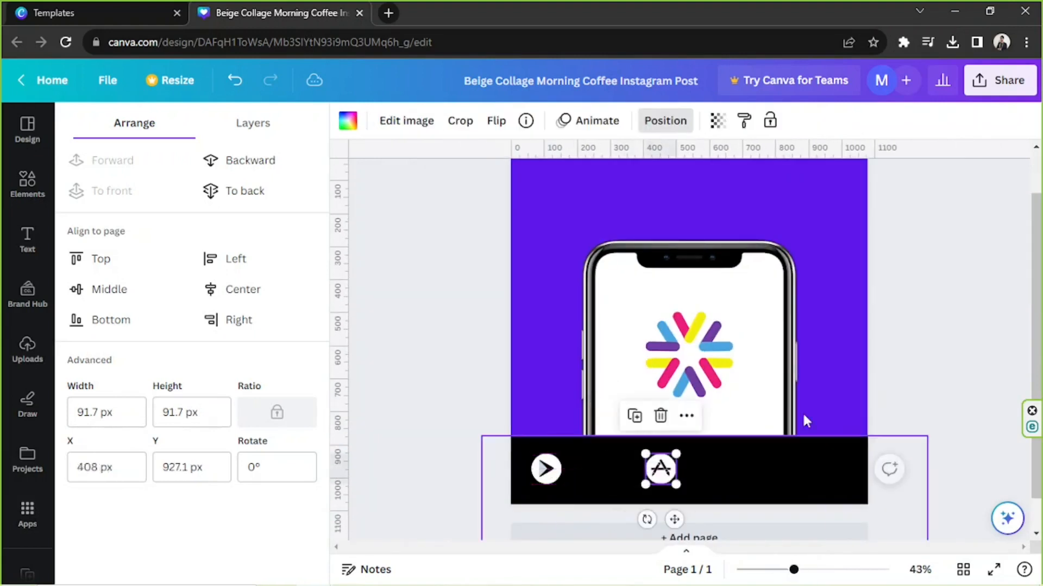
pyautogui.click(908, 401)
pyautogui.click(913, 459)
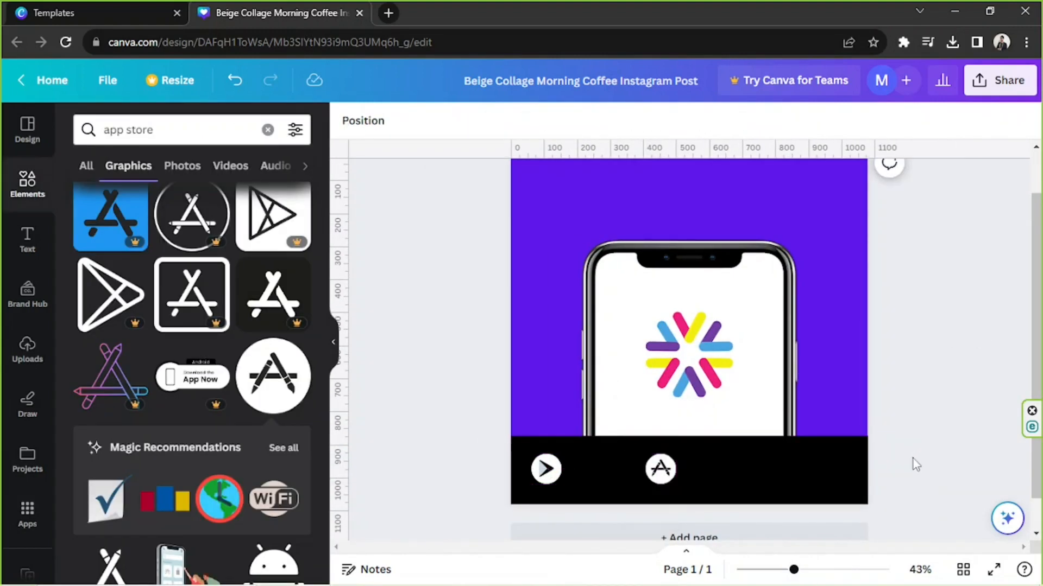
pyautogui.scroll(2, 769, 499)
pyautogui.click(690, 264)
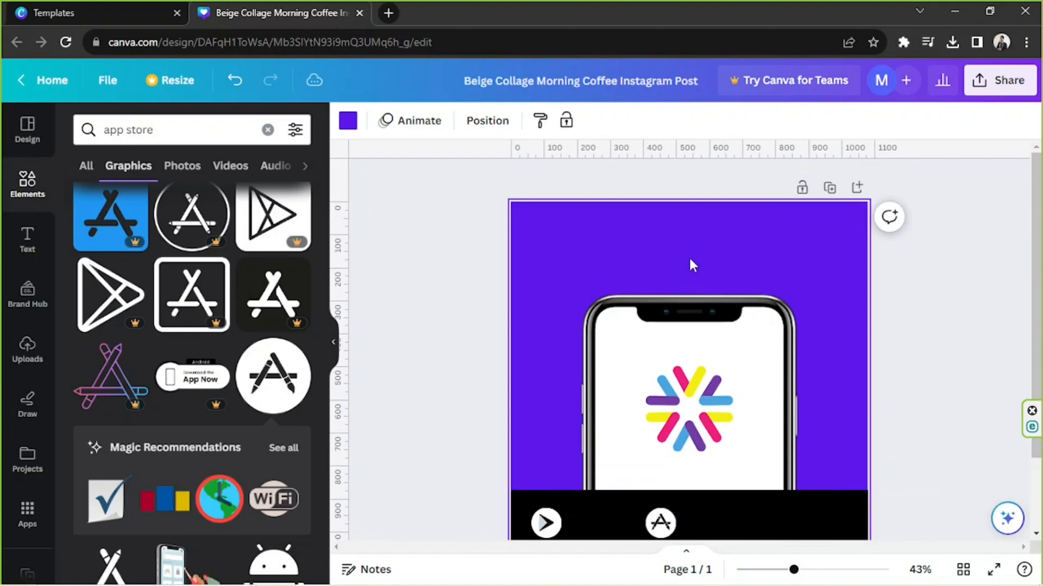
pyautogui.click(335, 328)
pyautogui.click(898, 342)
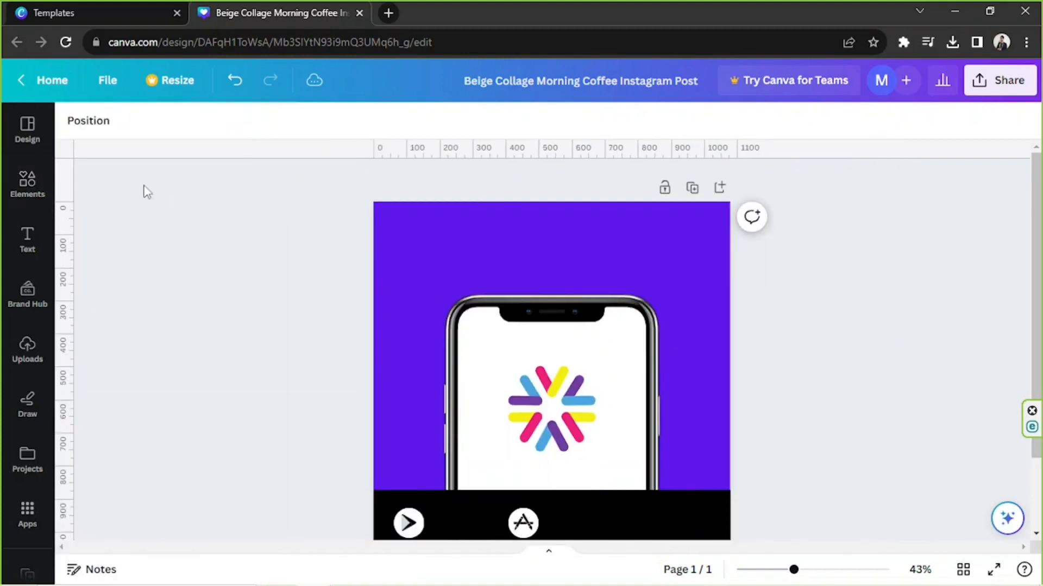
# Step: Search the graphics library for confetti
pyautogui.click(28, 184)
pyautogui.moveTo(170, 131); pyautogui.dragTo(61, 127)
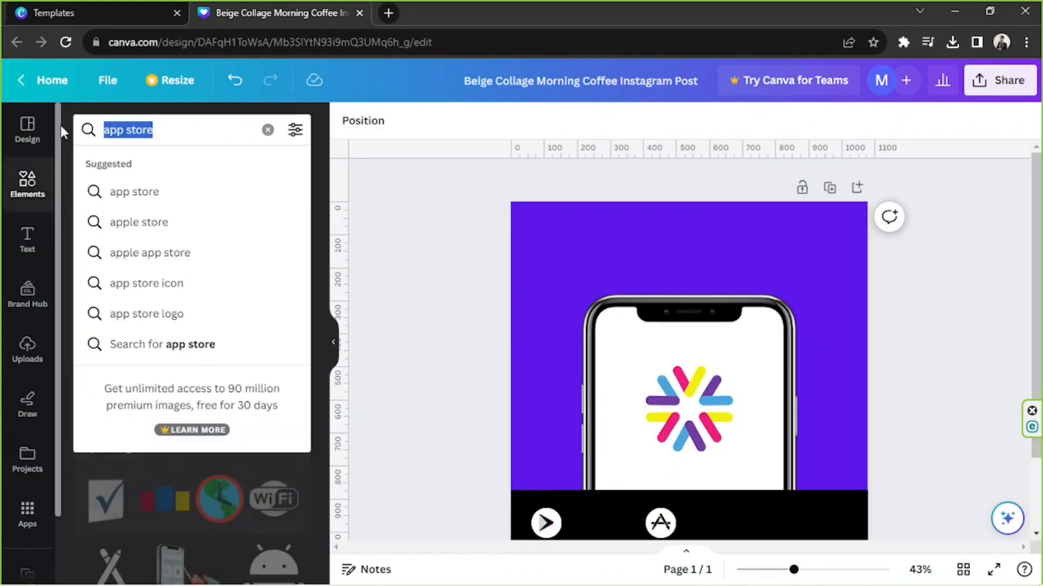
pyautogui.write('con')
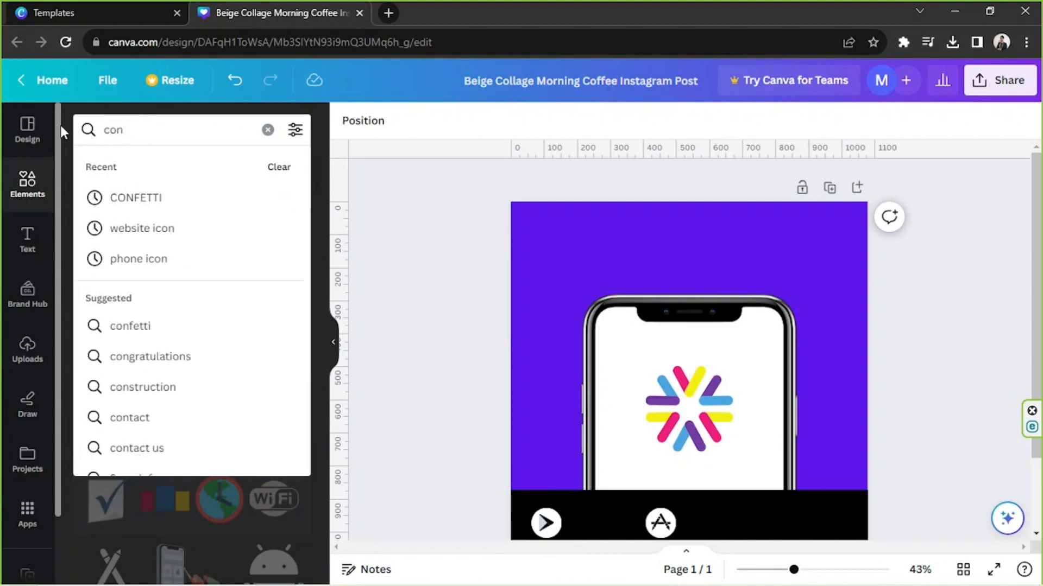
pyautogui.write('fetti')
pyautogui.press('Return')
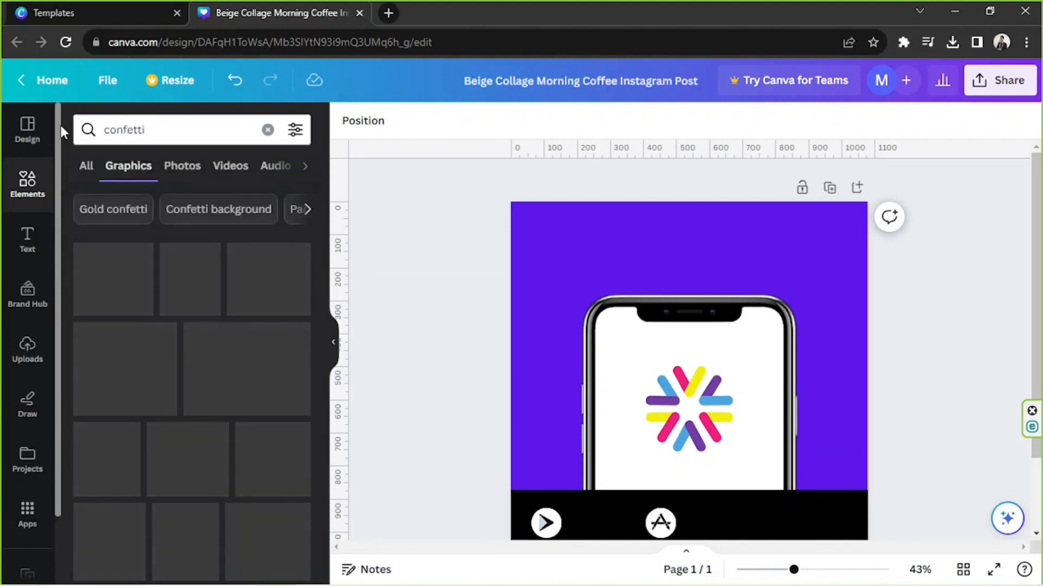
# Step: Add the white outlined triangle confetti graphic and place one copy on each side of the phone
pyautogui.scroll(-10, 266, 337)
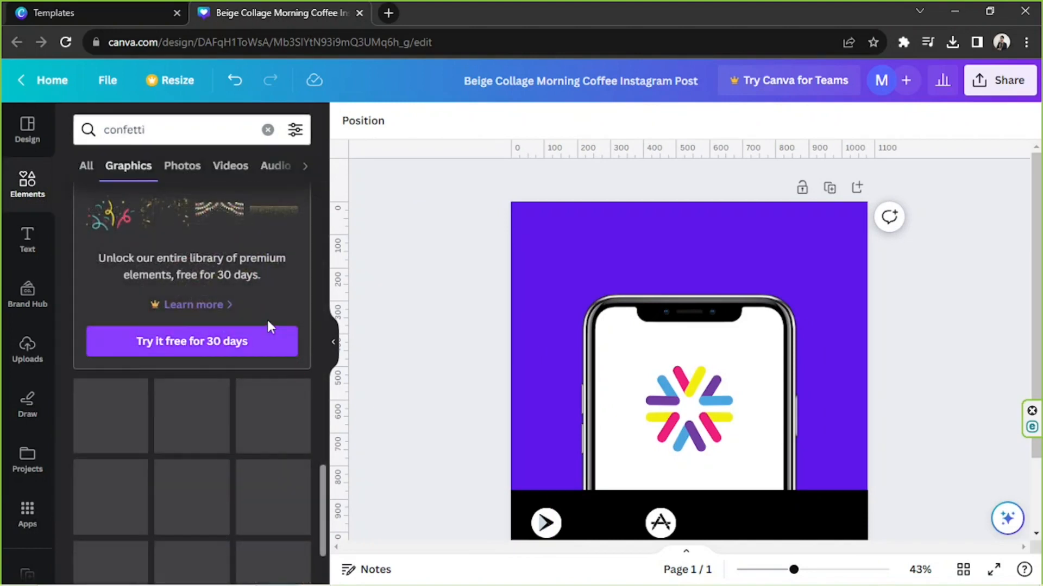
pyautogui.scroll(-2, 235, 279)
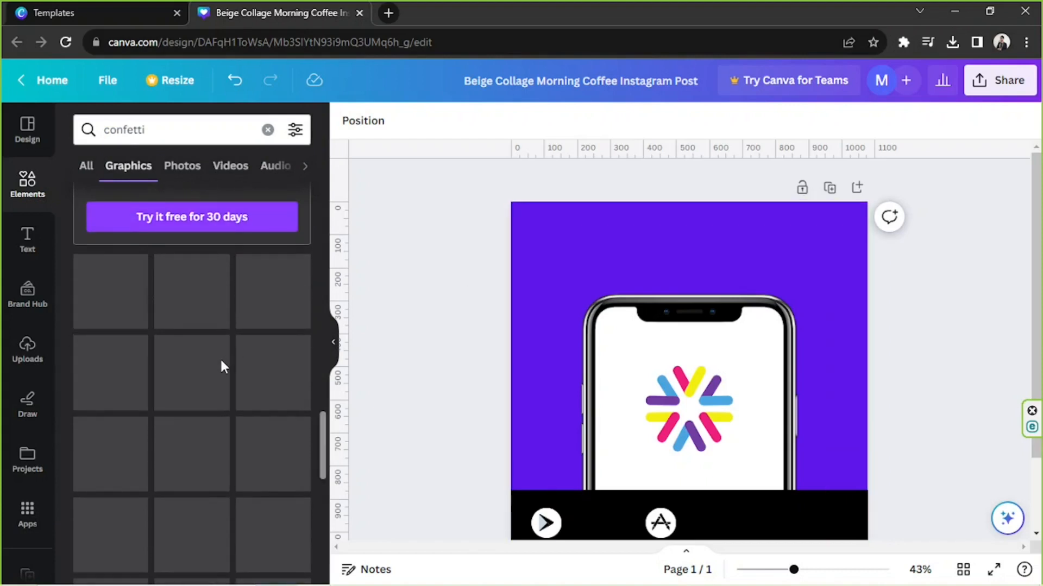
pyautogui.scroll(-3, 220, 357)
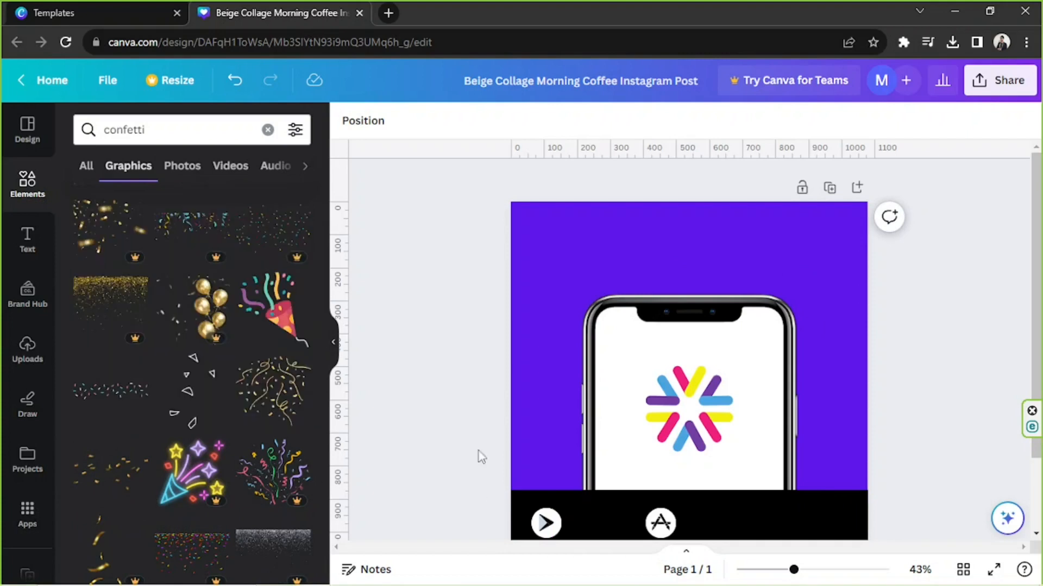
pyautogui.click(191, 391)
pyautogui.moveTo(677, 364); pyautogui.dragTo(846, 370)
pyautogui.click(511, 256)
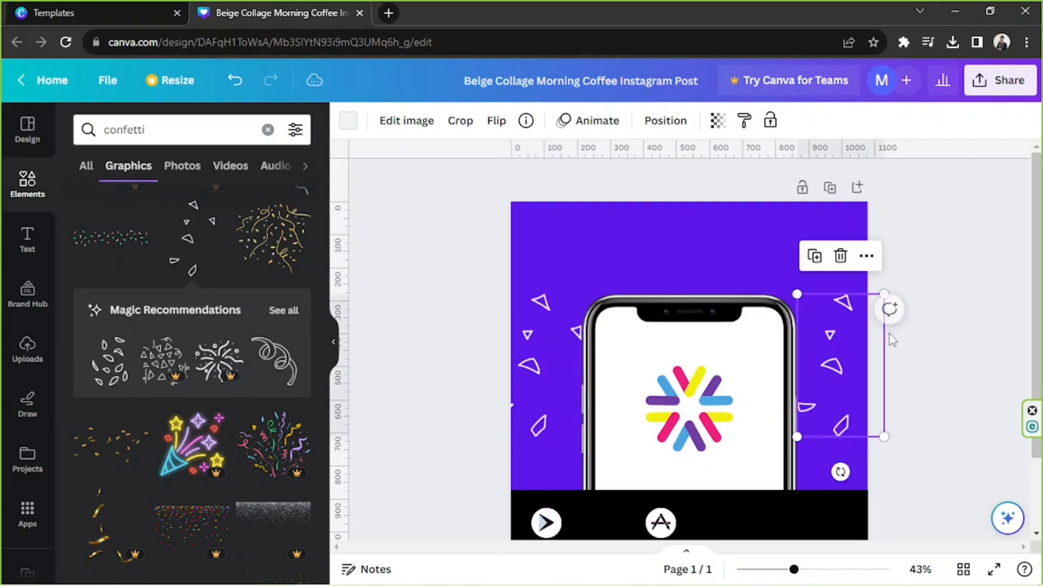
# Step: Flip the confetti on the phone's right side horizontally and vertically, and tilt it -10° slightly nearer the phone
pyautogui.click(502, 126)
pyautogui.click(520, 164)
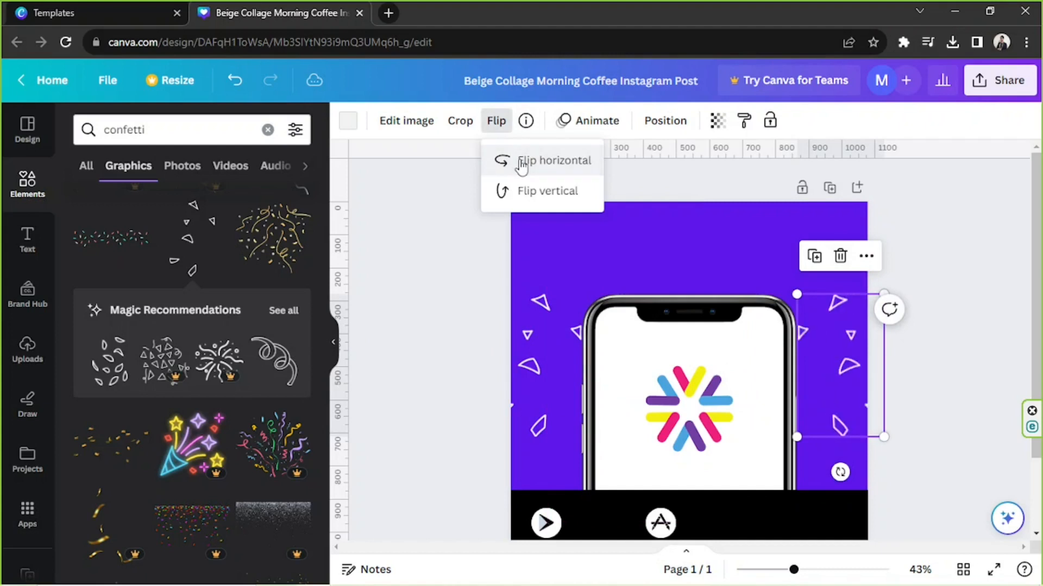
pyautogui.click(497, 191)
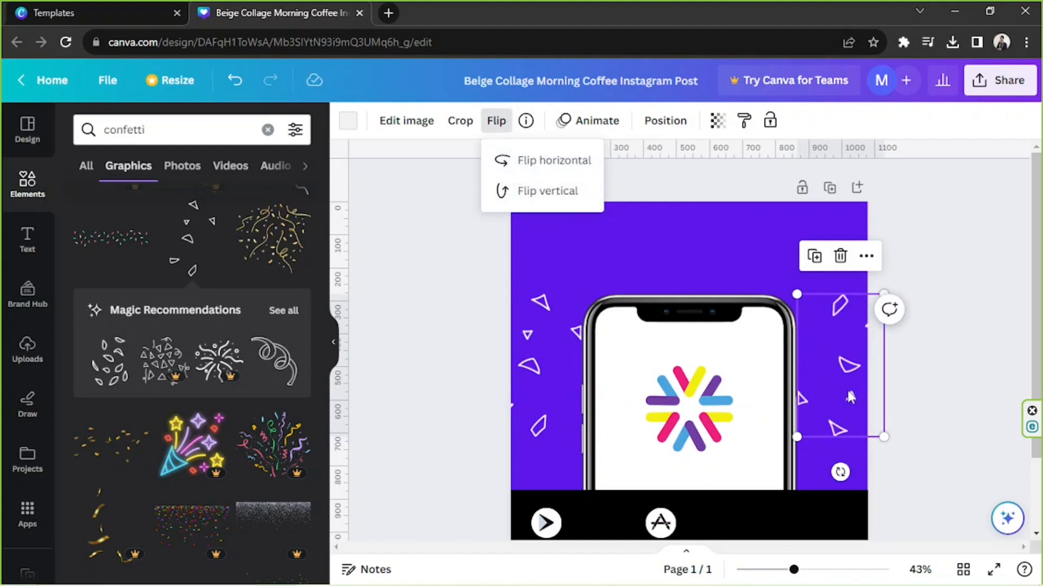
pyautogui.moveTo(840, 472); pyautogui.dragTo(894, 502)
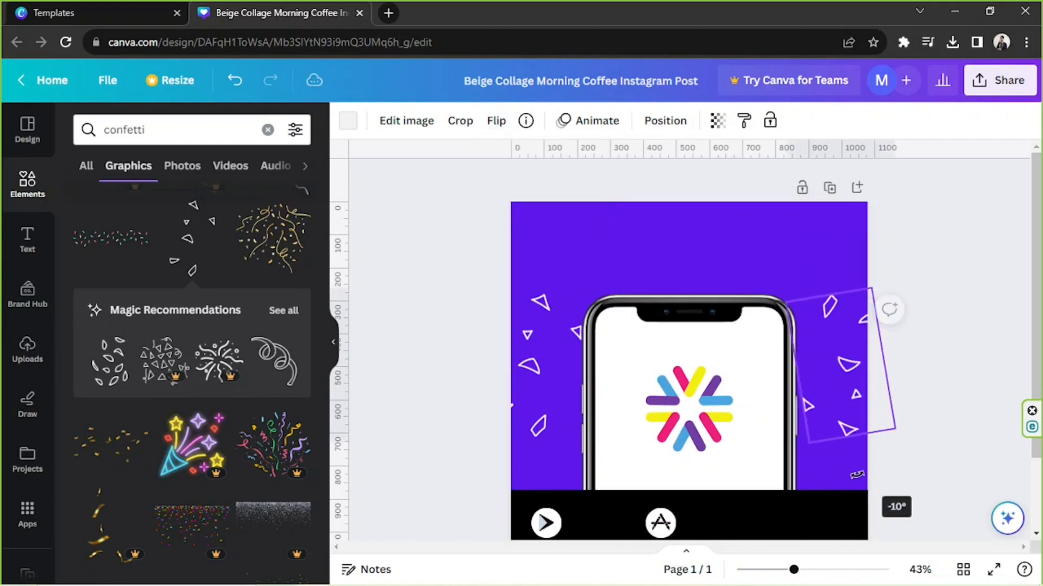
pyautogui.moveTo(851, 377)
pyautogui.mouseDown()
pyautogui.moveTo(843, 386)
pyautogui.moveTo(843, 371)
pyautogui.mouseUp()
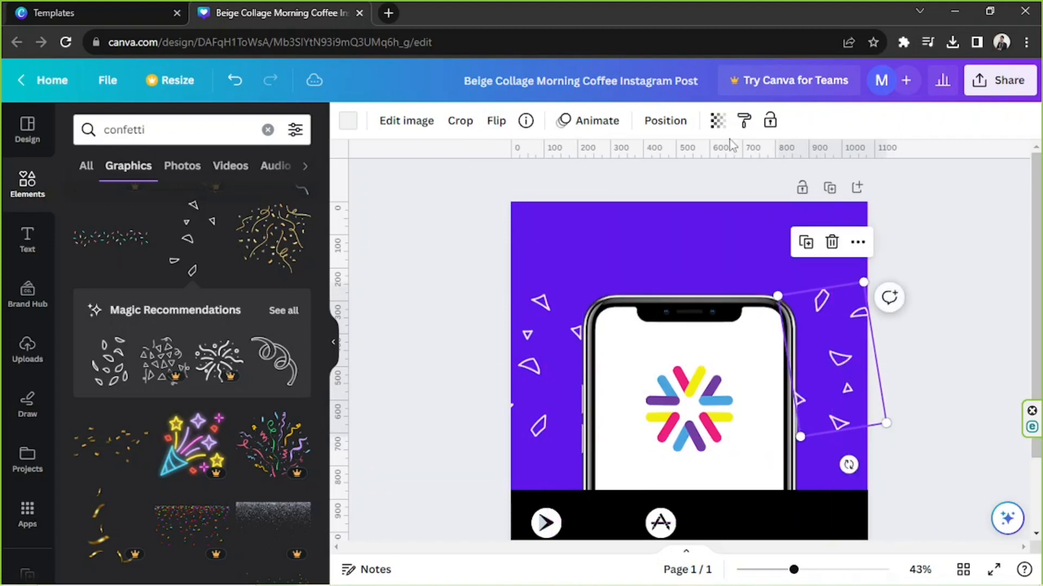
# Step: Send the confetti on the phone's right side to the back of the layer order
pyautogui.click(244, 189)
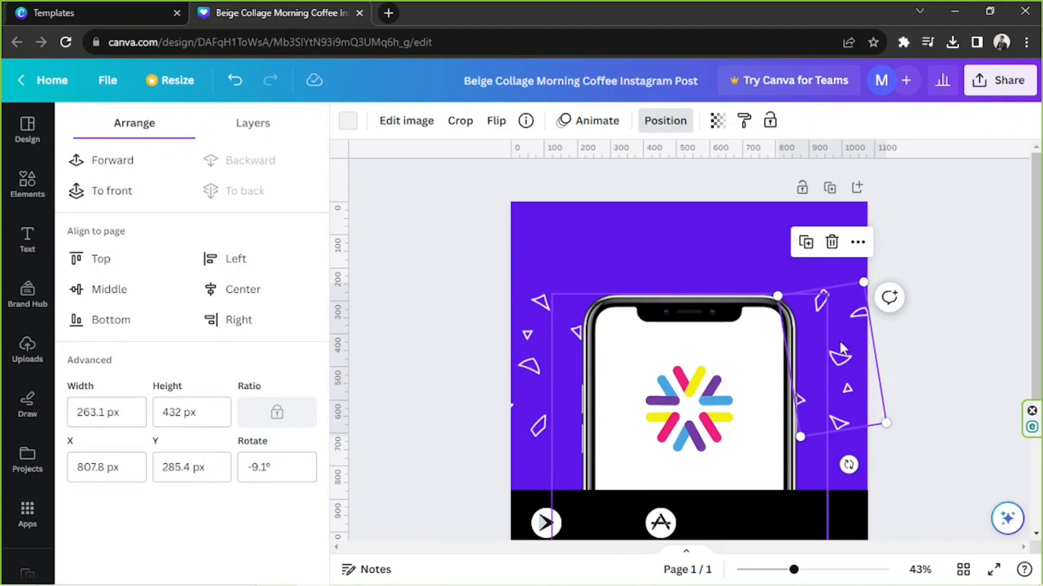
pyautogui.click(665, 120)
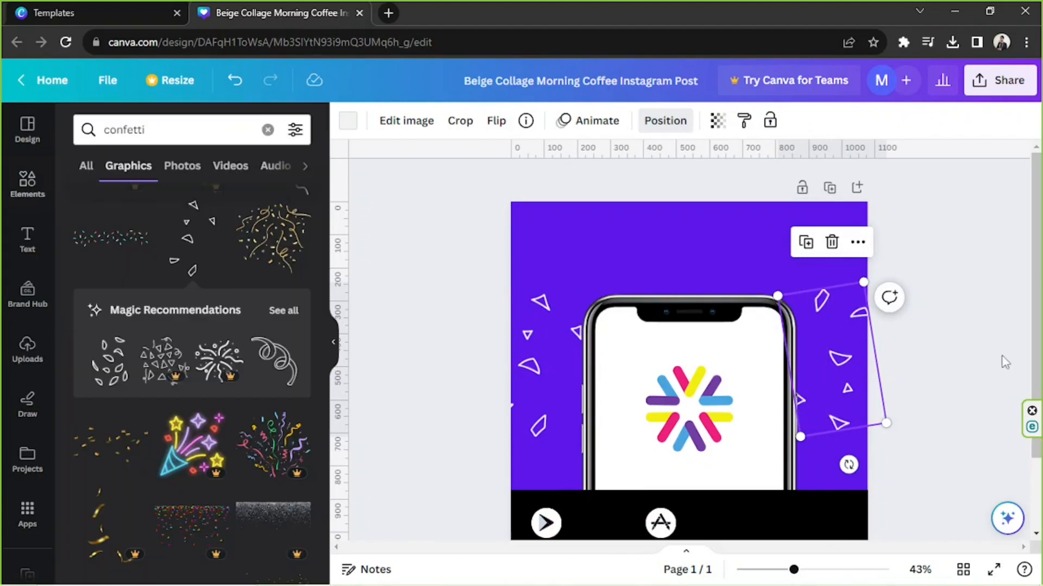
pyautogui.click(882, 343)
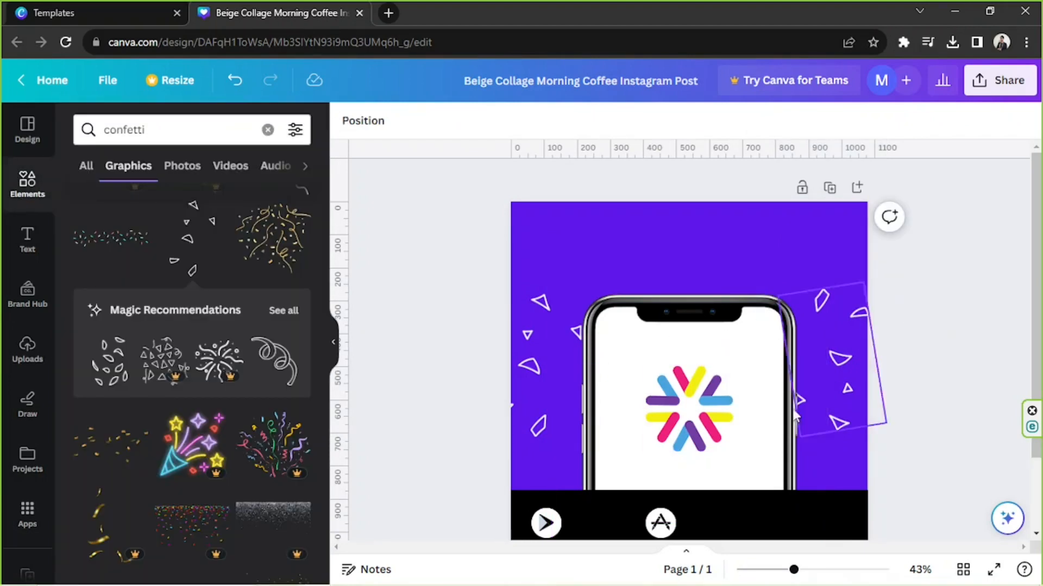
pyautogui.scroll(-3, 714, 432)
pyautogui.moveTo(794, 569); pyautogui.dragTo(788, 569)
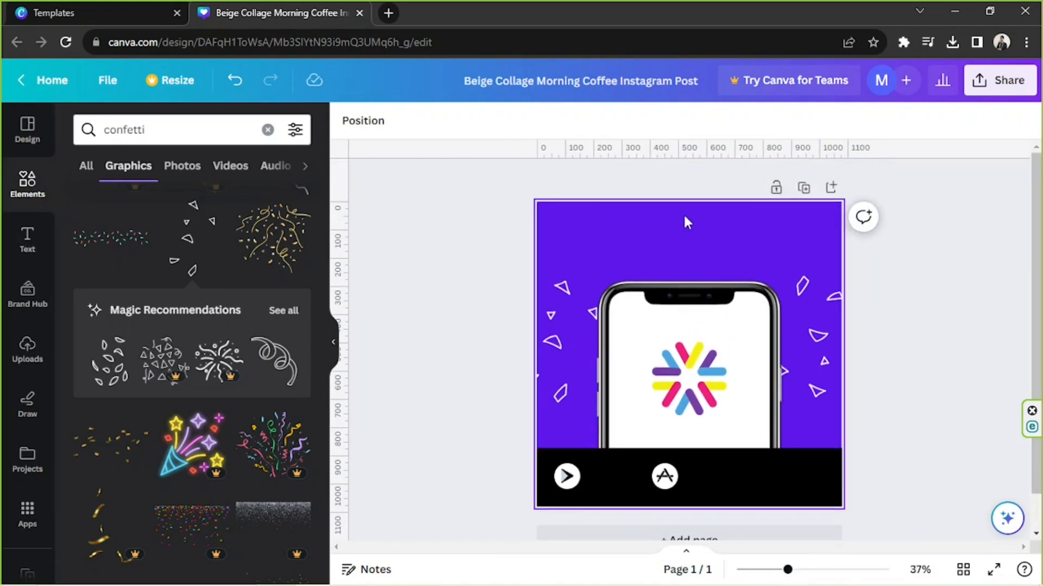
# Step: Add a text box reading GET IT NOW centred above the phone and enlarge it to a font size of about 90
pyautogui.press('t')
pyautogui.moveTo(613, 362); pyautogui.dragTo(584, 277)
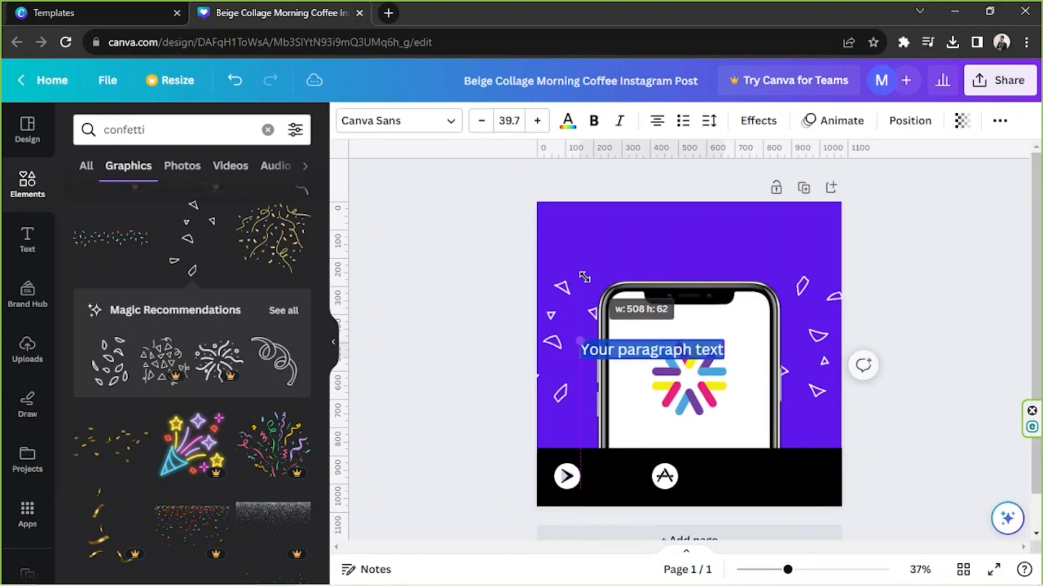
pyautogui.moveTo(659, 380); pyautogui.dragTo(695, 271)
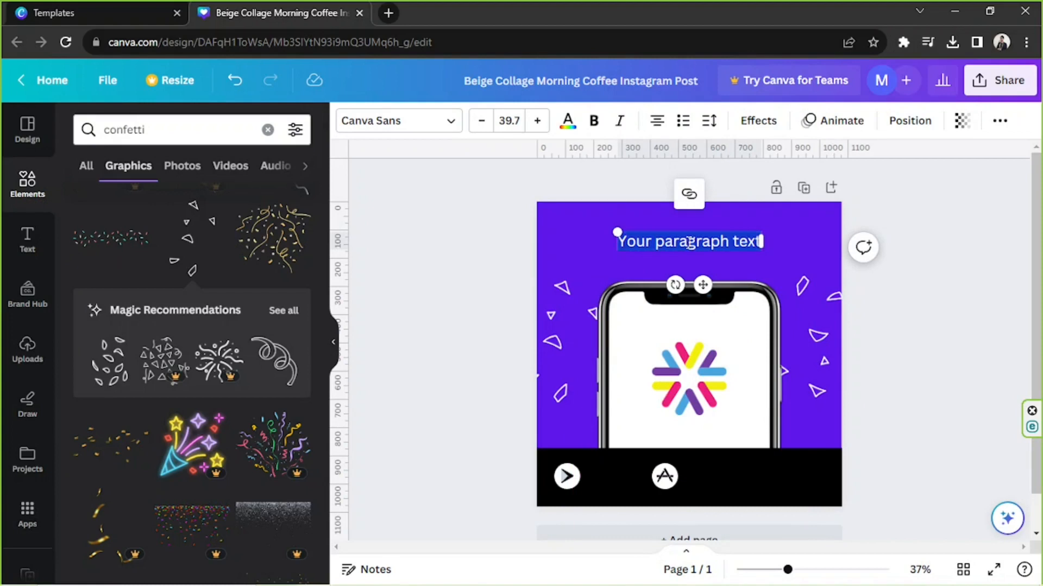
pyautogui.press('BackSpace')
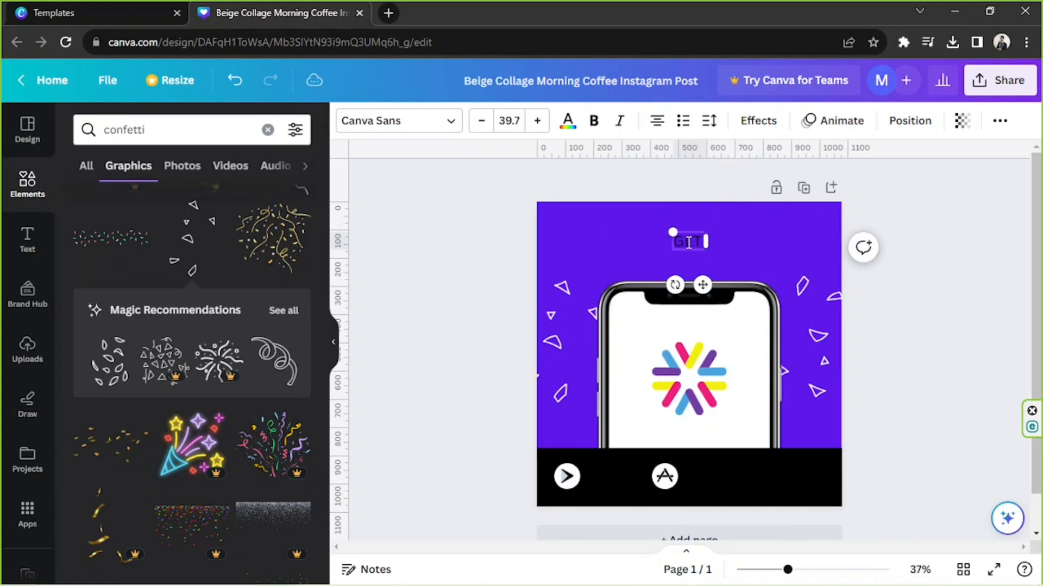
pyautogui.write('GET IT NPW')
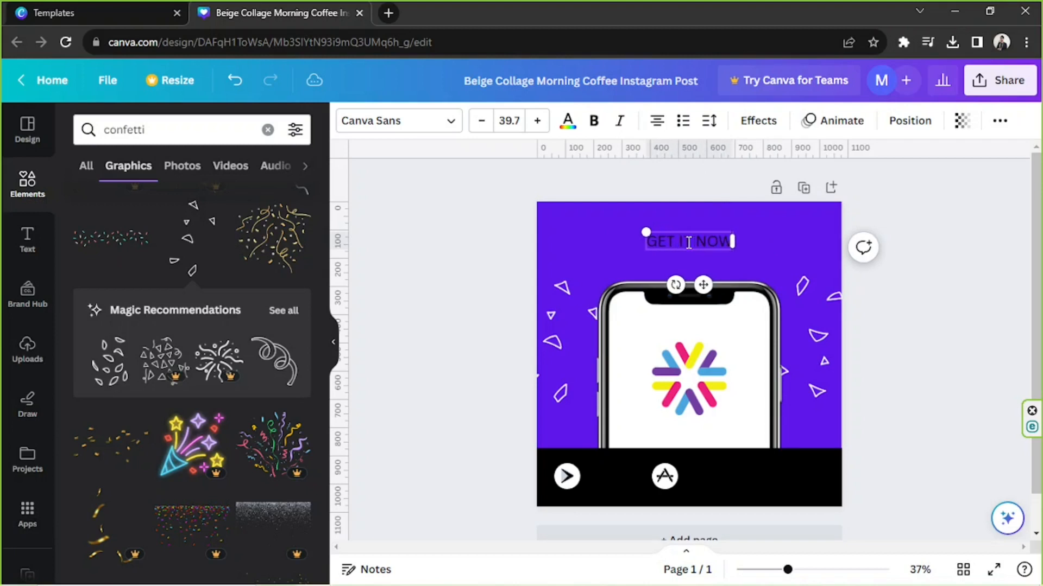
pyautogui.moveTo(643, 231); pyautogui.dragTo(536, 210)
pyautogui.moveTo(646, 284); pyautogui.dragTo(699, 281)
# Step: Make the headline white #ffffff and bold, and add an exclamation mark so it reads GET IT NOW!
pyautogui.tripleClick(683, 235)
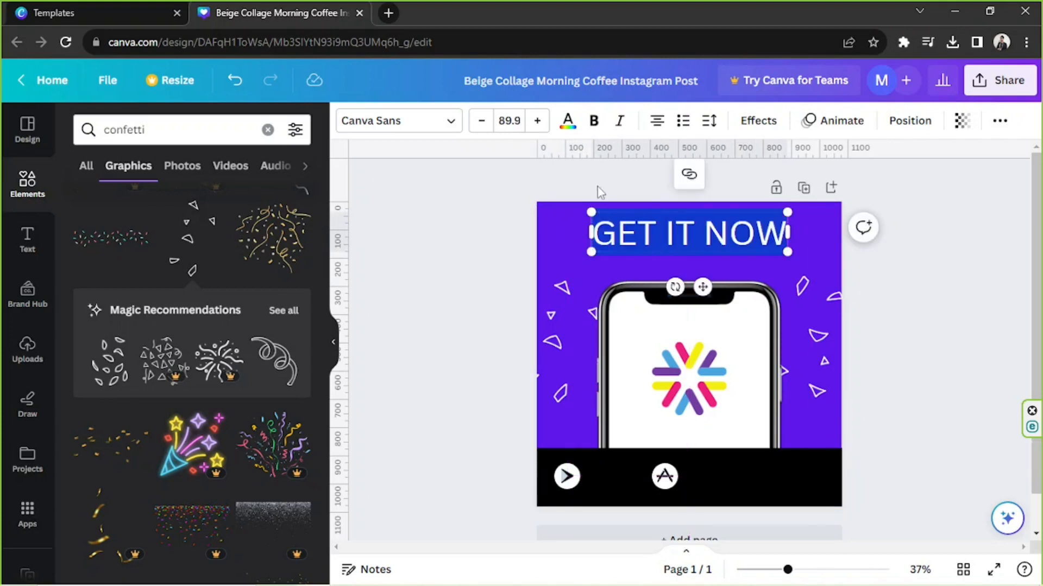
pyautogui.click(566, 124)
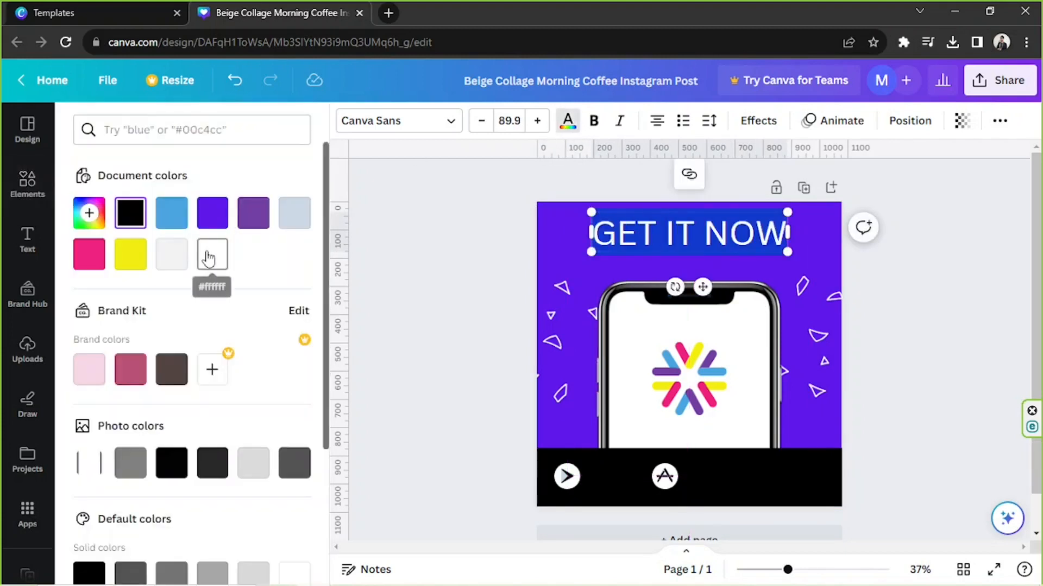
pyautogui.click(593, 120)
pyautogui.click(747, 253)
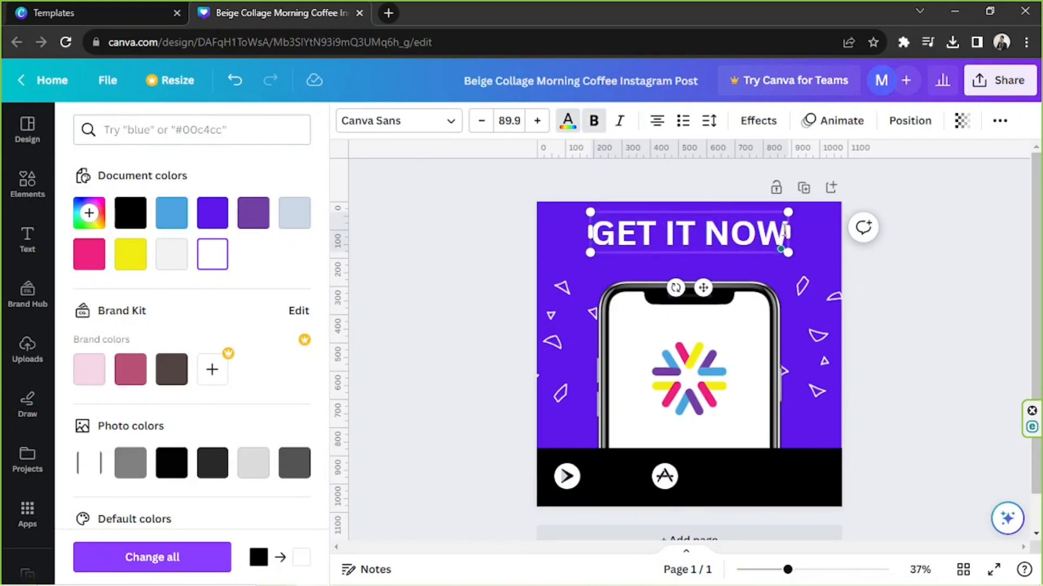
pyautogui.write('!')
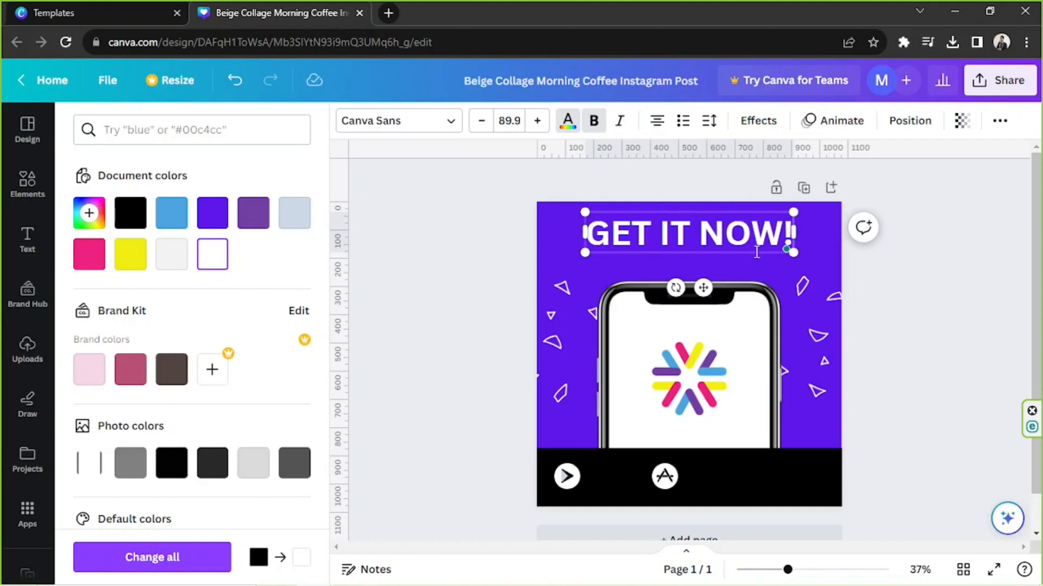
pyautogui.click(966, 244)
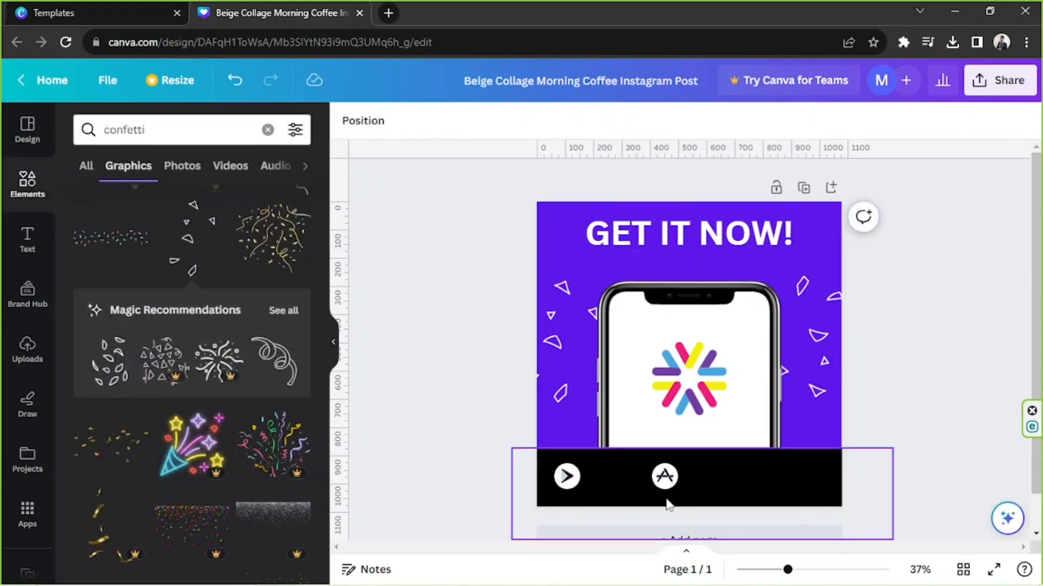
# Step: Shrink the Play Store badge to about 50 px and place it in the upper part of the black band's left end
pyautogui.click(567, 476)
pyautogui.moveTo(568, 477); pyautogui.dragTo(569, 474)
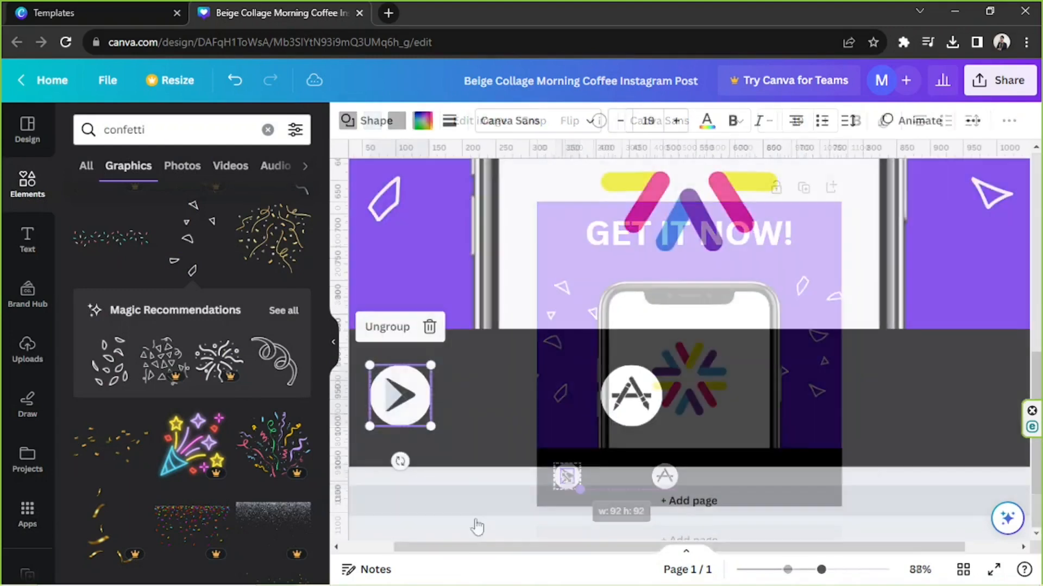
pyautogui.hscroll(-1, 477, 526)
pyautogui.moveTo(495, 427); pyautogui.dragTo(467, 400)
pyautogui.moveTo(448, 380); pyautogui.dragTo(427, 357)
pyautogui.moveTo(444, 373); pyautogui.dragTo(445, 374)
pyautogui.moveTo(428, 358); pyautogui.dragTo(447, 371)
# Step: Shrink the App Store icon to match the Play Store badge and place it directly beneath that badge
pyautogui.moveTo(698, 397); pyautogui.dragTo(465, 427)
pyautogui.moveTo(492, 395); pyautogui.dragTo(454, 414)
pyautogui.moveTo(444, 442); pyautogui.dragTo(504, 389)
pyautogui.moveTo(506, 354); pyautogui.dragTo(498, 359)
pyautogui.moveTo(479, 380); pyautogui.dragTo(434, 432)
pyautogui.click(385, 375)
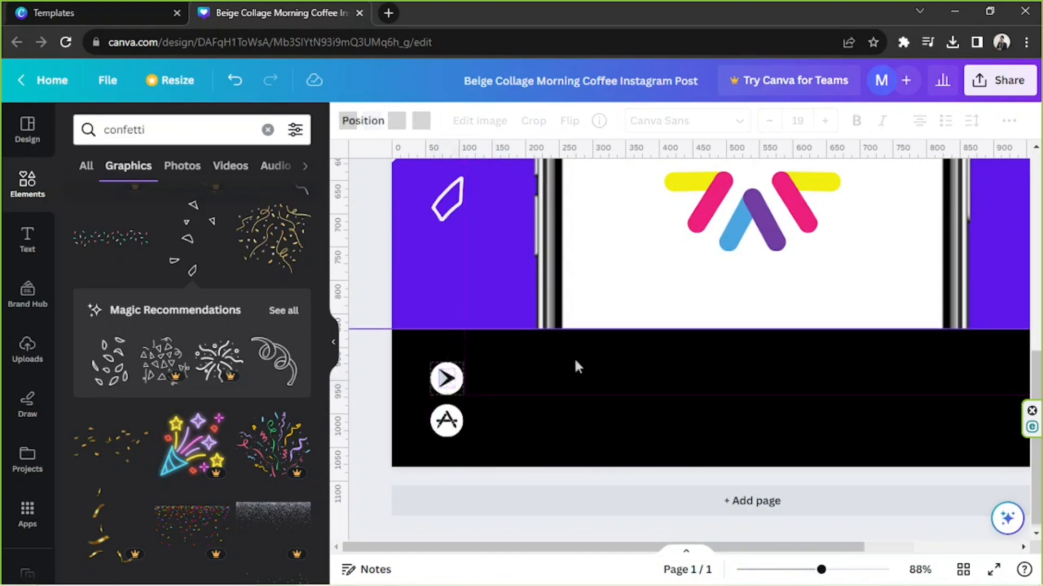
# Step: Add a white PlayStore text label at font size 19 immediately beside the Play Store badge
pyautogui.scroll(2, 576, 361)
pyautogui.moveTo(819, 570); pyautogui.dragTo(799, 570)
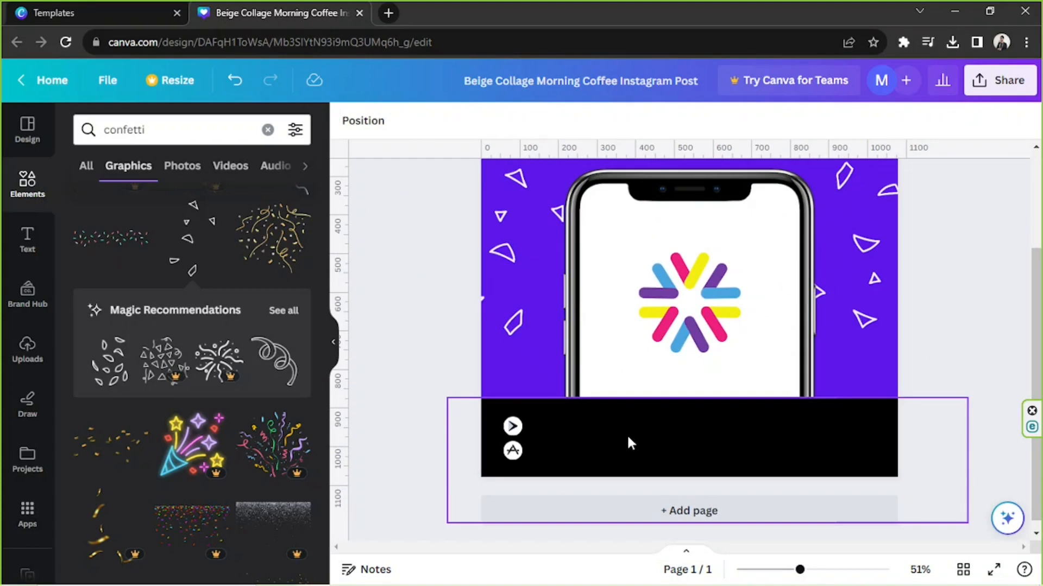
pyautogui.press('t')
pyautogui.moveTo(703, 347); pyautogui.dragTo(589, 468)
pyautogui.write('PlayStore')
pyautogui.hotkey('ctrl', 'a')
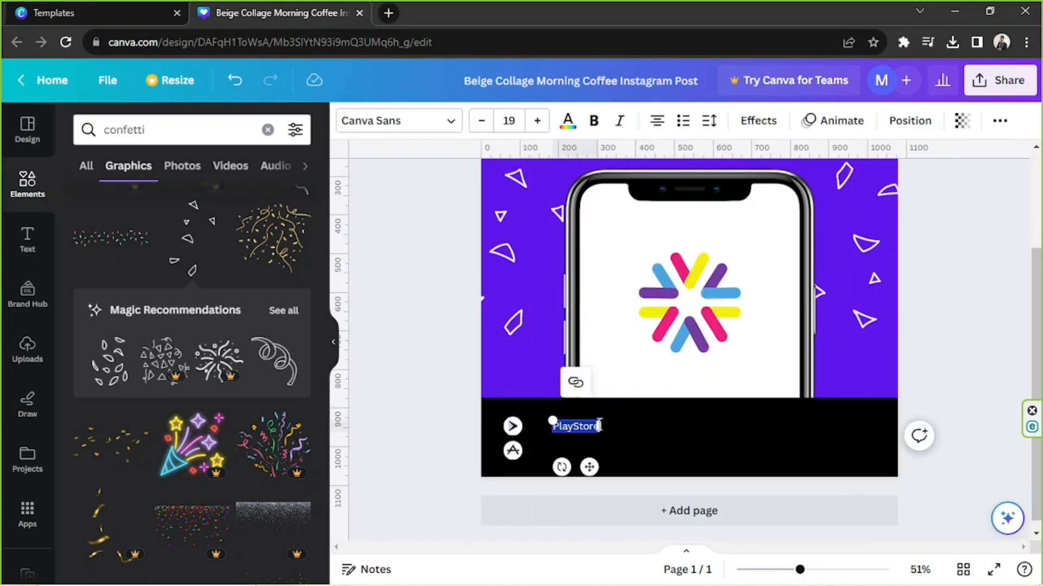
pyautogui.click(568, 121)
pyautogui.click(212, 252)
pyautogui.moveTo(589, 467); pyautogui.dragTo(565, 466)
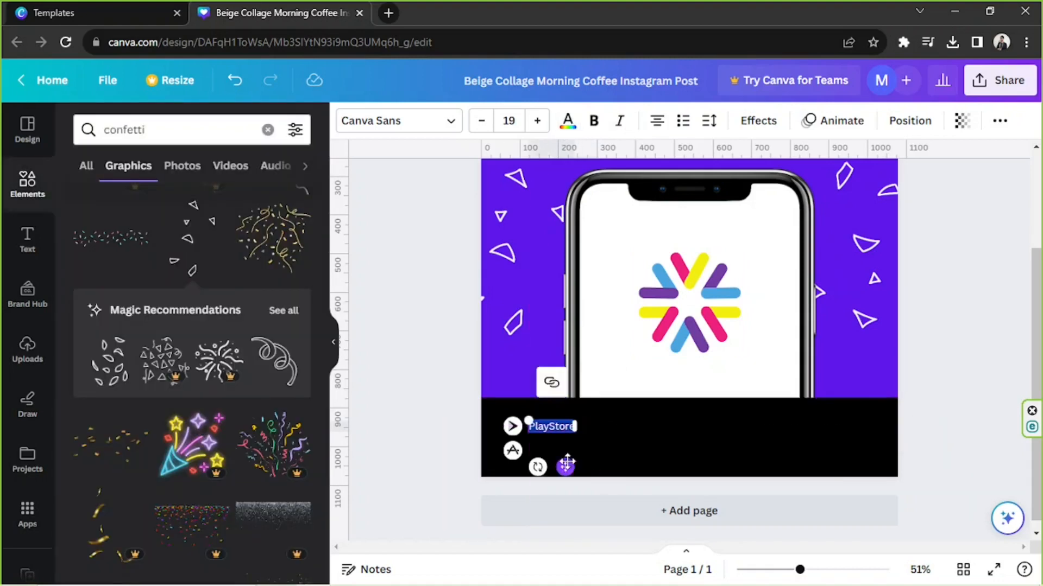
# Step: Duplicate the PlayStore label, align the copy beside the App Store icon and change its text to App Store
pyautogui.click(548, 429)
pyautogui.click(526, 382)
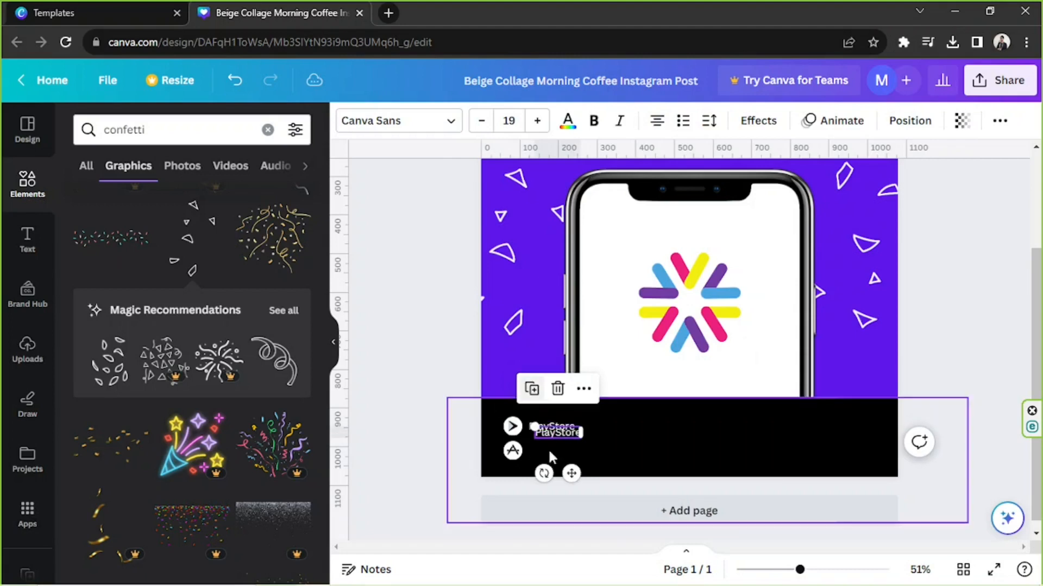
pyautogui.moveTo(571, 474); pyautogui.dragTo(569, 488)
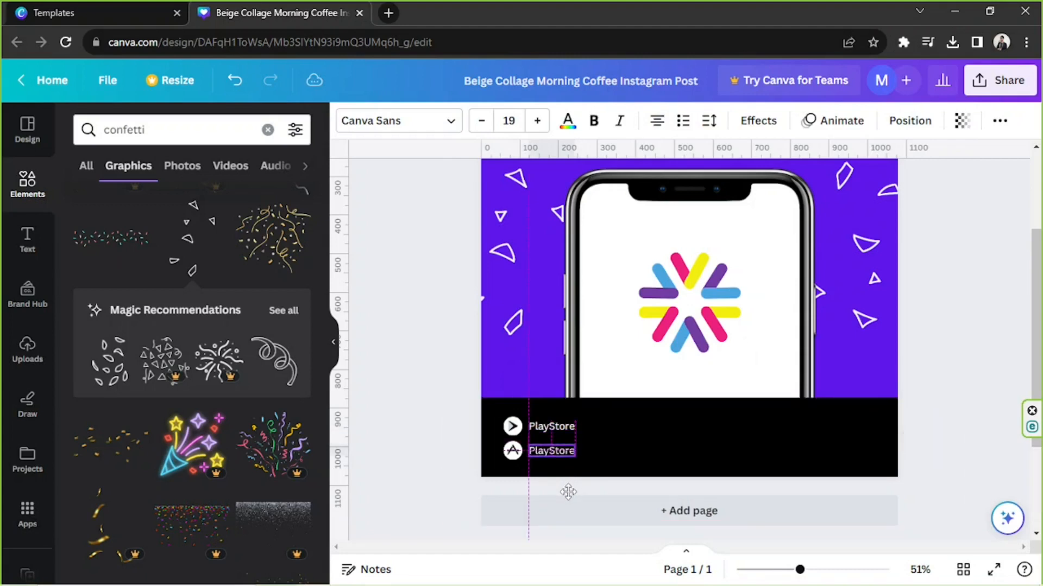
pyautogui.doubleClick(550, 452)
pyautogui.write('App Store')
pyautogui.click(421, 403)
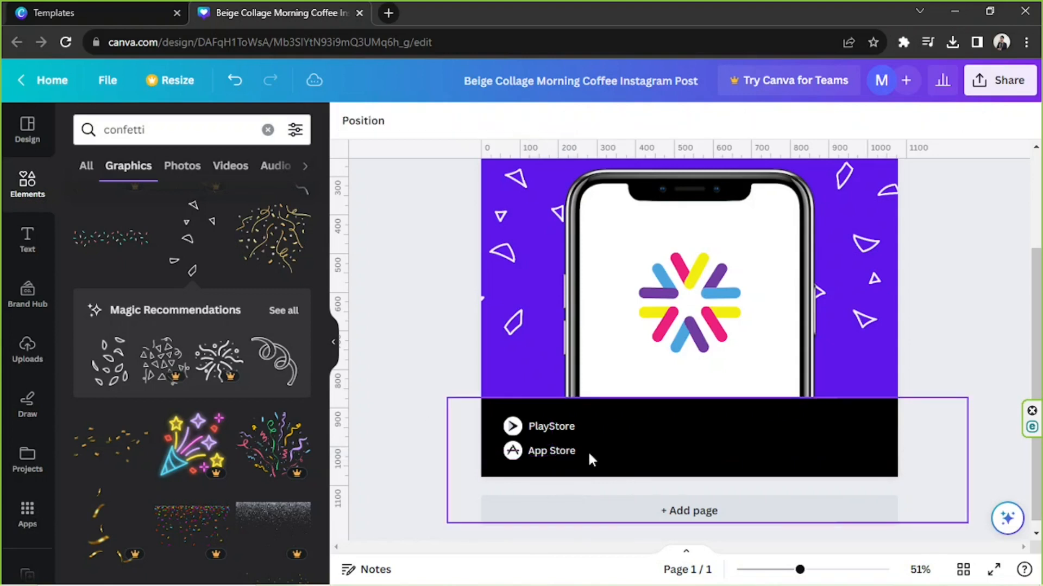
pyautogui.click(551, 452)
pyautogui.click(473, 419)
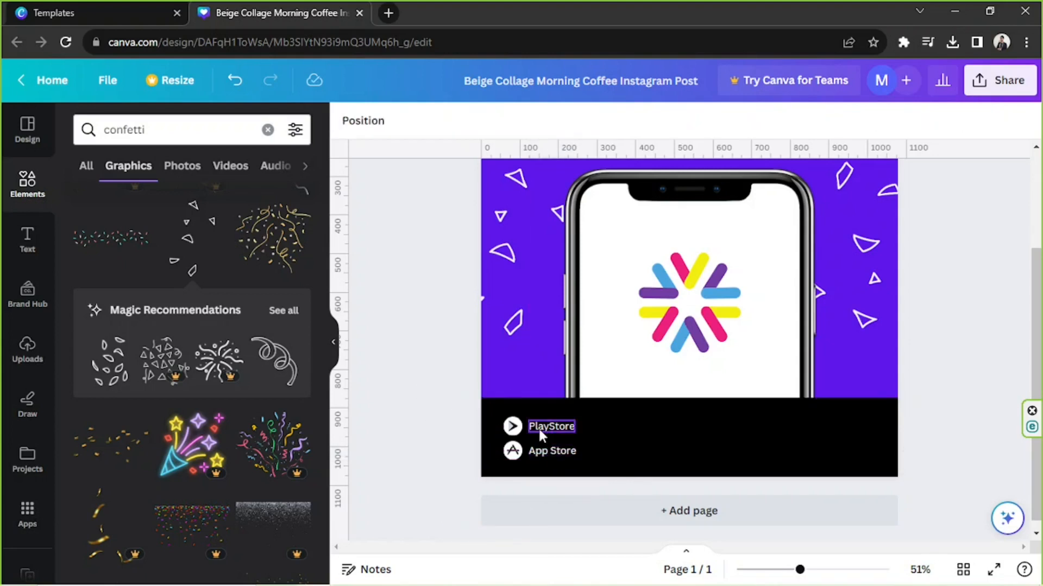
# Step: Place a widened, left-aligned copy of the PlayStore label at the black band's right end, reading instagram.com/sampleclient1234567
pyautogui.click(539, 427)
pyautogui.moveTo(568, 471); pyautogui.dragTo(738, 466)
pyautogui.moveTo(748, 427); pyautogui.dragTo(883, 427)
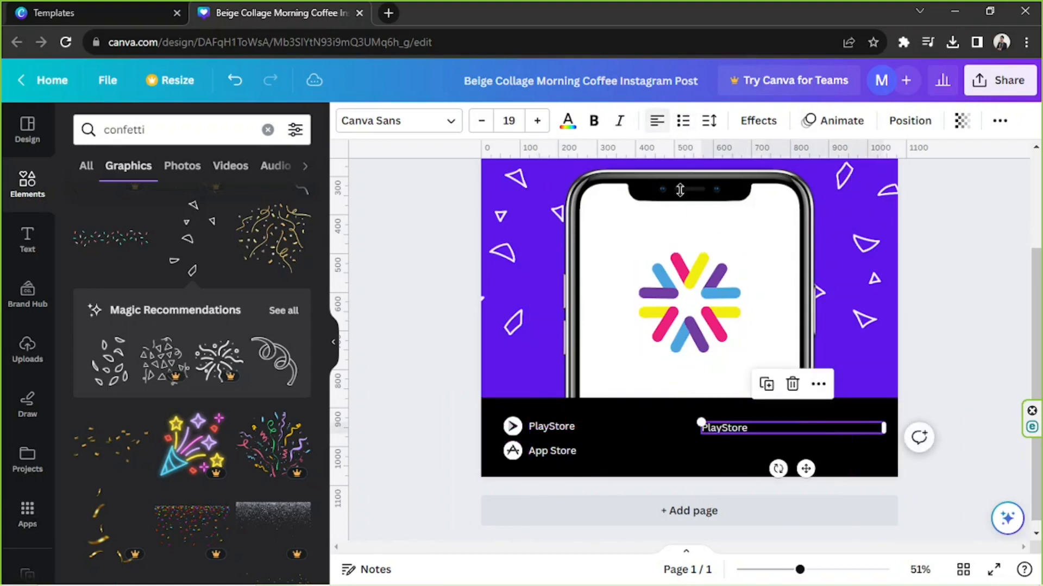
pyautogui.doubleClick(737, 425)
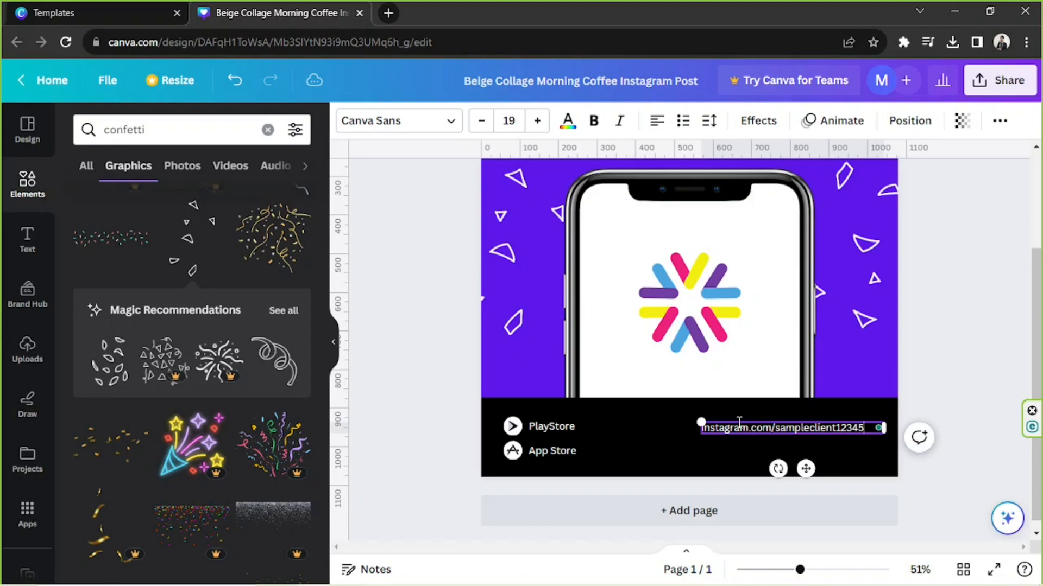
pyautogui.click(871, 407)
pyautogui.moveTo(809, 423); pyautogui.dragTo(813, 425)
# Step: Duplicate the Instagram link directly below itself and change the copy to facebook.com/sampleclient1234567
pyautogui.click(771, 379)
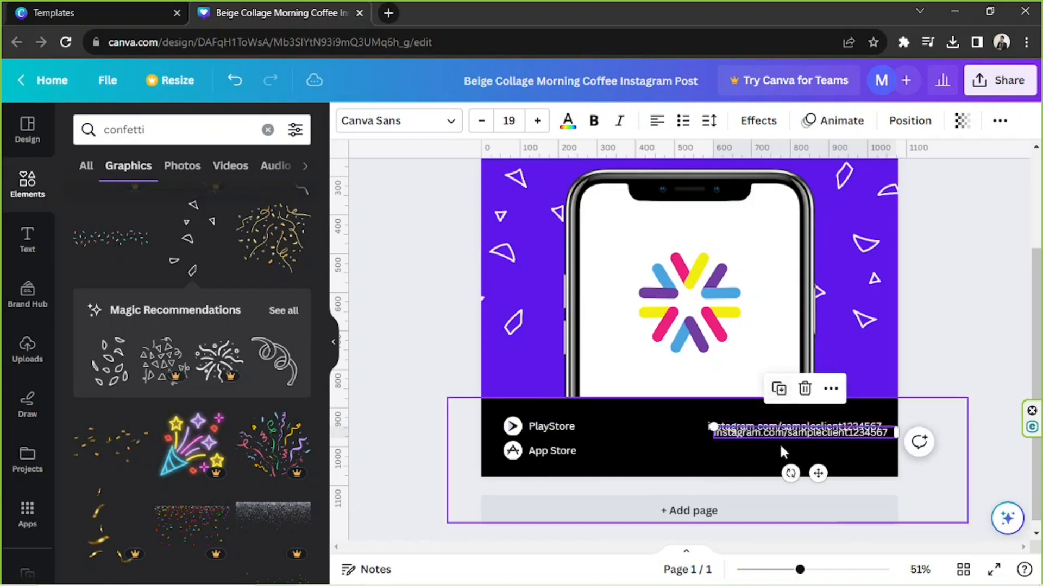
pyautogui.moveTo(813, 472); pyautogui.dragTo(807, 478)
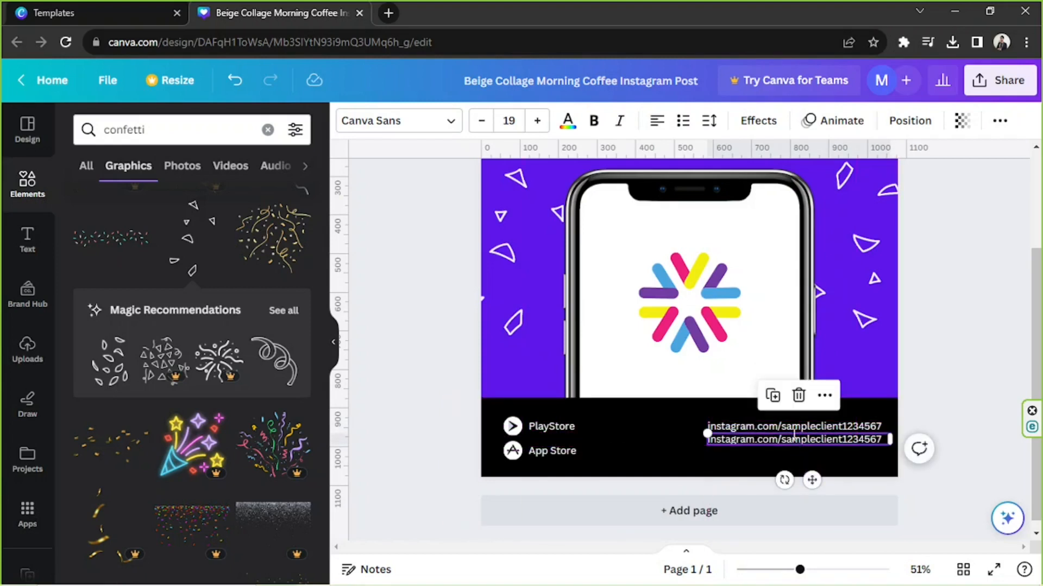
pyautogui.click(794, 437)
pyautogui.click(768, 437)
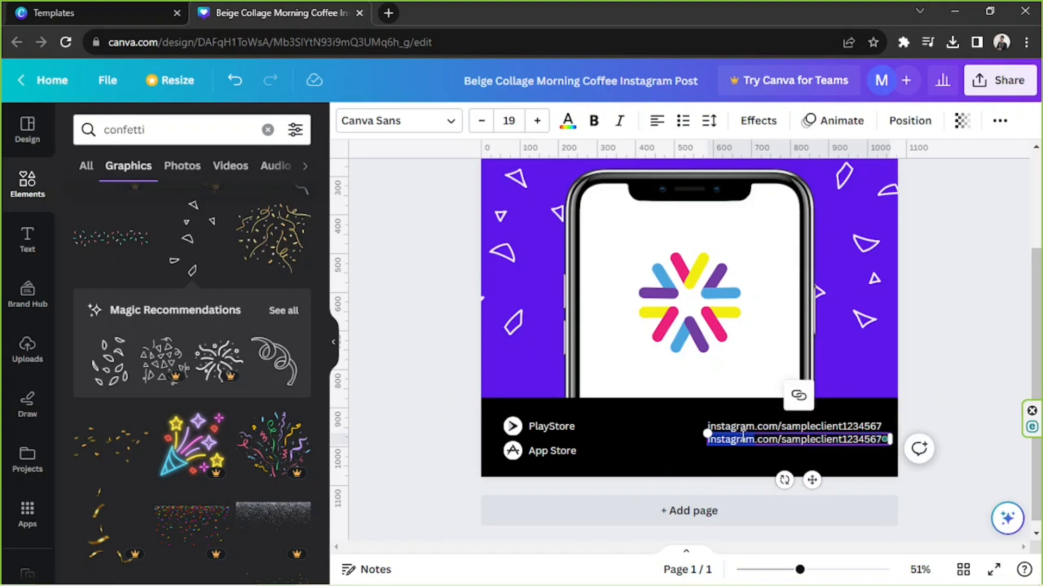
pyautogui.press('BackSpace')
pyautogui.click(941, 434)
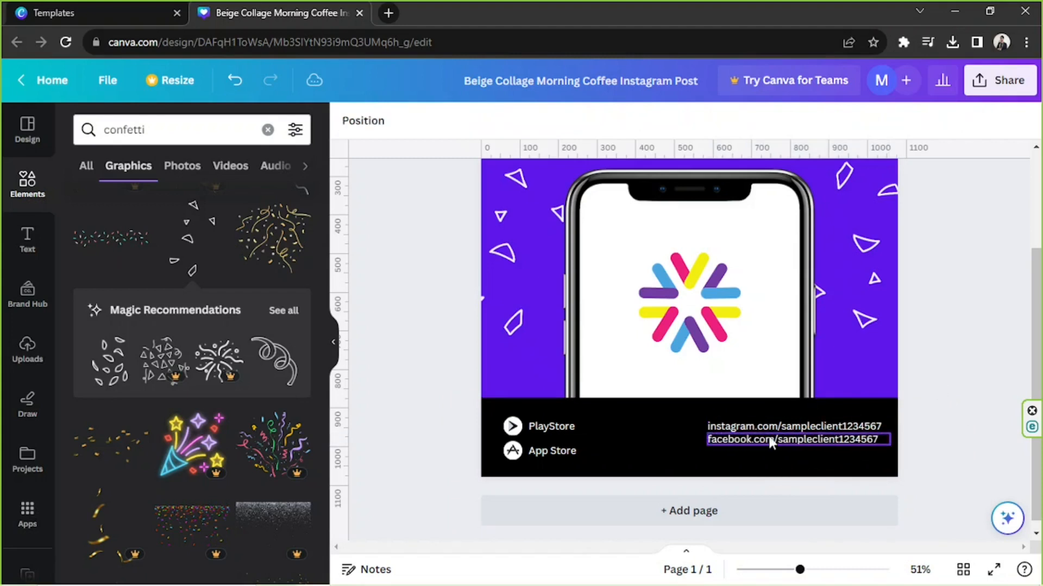
# Step: Duplicate the Facebook link directly below itself and change the copy to youtube.com/sampleclient1234567
pyautogui.click(769, 440)
pyautogui.hotkey('ctrl', 'd')
pyautogui.moveTo(818, 486); pyautogui.dragTo(810, 493)
pyautogui.click(750, 452)
pyautogui.doubleClick(749, 452)
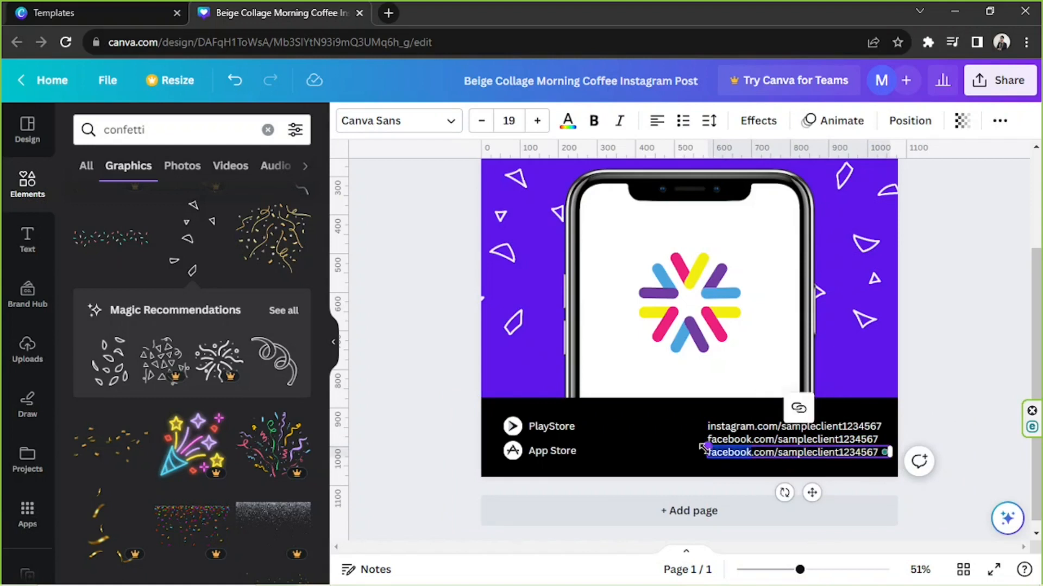
pyautogui.write('youtube')
pyautogui.click(940, 414)
# Step: Move the Play Store badge and its label slightly up to widen the gap above the App Store row
pyautogui.moveTo(799, 570); pyautogui.dragTo(816, 571)
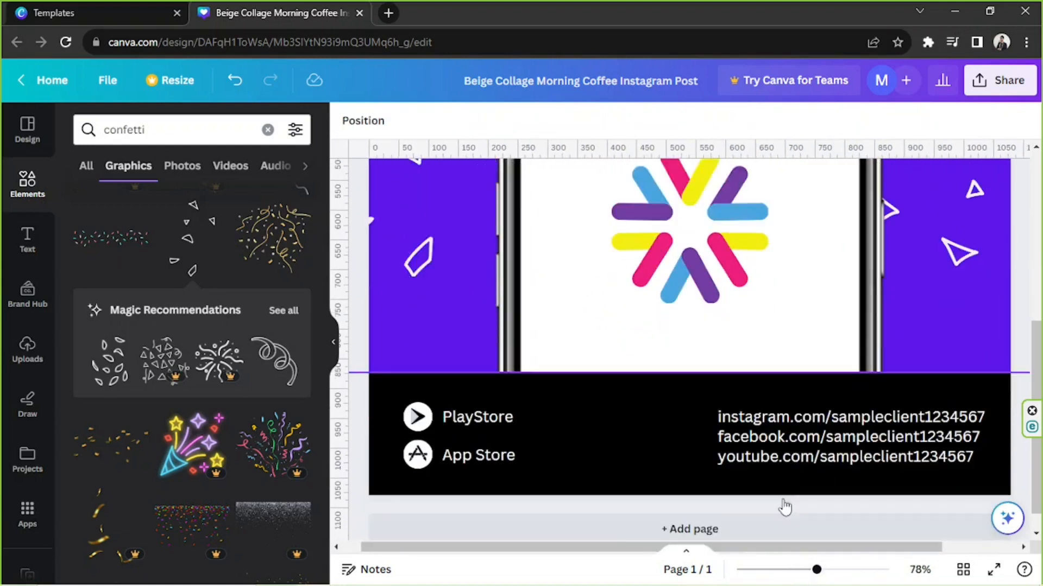
pyautogui.click(706, 379)
pyautogui.click(445, 393)
pyautogui.click(420, 390)
pyautogui.moveTo(419, 390); pyautogui.dragTo(420, 377)
pyautogui.moveTo(453, 385); pyautogui.dragTo(452, 374)
# Step: Space the three social links evenly, lining up Instagram with the PlayStore row and YouTube with the App Store row
pyautogui.moveTo(765, 376); pyautogui.dragTo(764, 372)
pyautogui.moveTo(774, 412); pyautogui.dragTo(768, 403)
pyautogui.moveTo(766, 429); pyautogui.dragTo(763, 426)
pyautogui.click(849, 406)
pyautogui.moveTo(850, 406); pyautogui.dragTo(848, 404)
pyautogui.click(909, 427)
pyautogui.moveTo(910, 427); pyautogui.dragTo(908, 427)
pyautogui.click(1019, 284)
pyautogui.moveTo(816, 569); pyautogui.dragTo(806, 569)
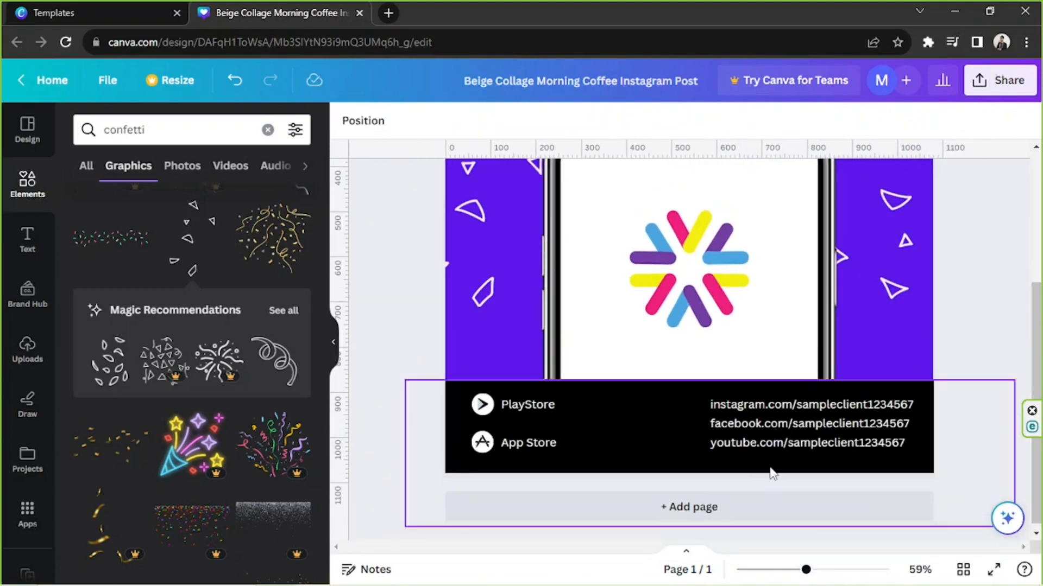
# Step: Search the graphics library for instagram icon
pyautogui.scroll(2, 786, 451)
pyautogui.scroll(-2, 784, 452)
pyautogui.scroll(1, 778, 449)
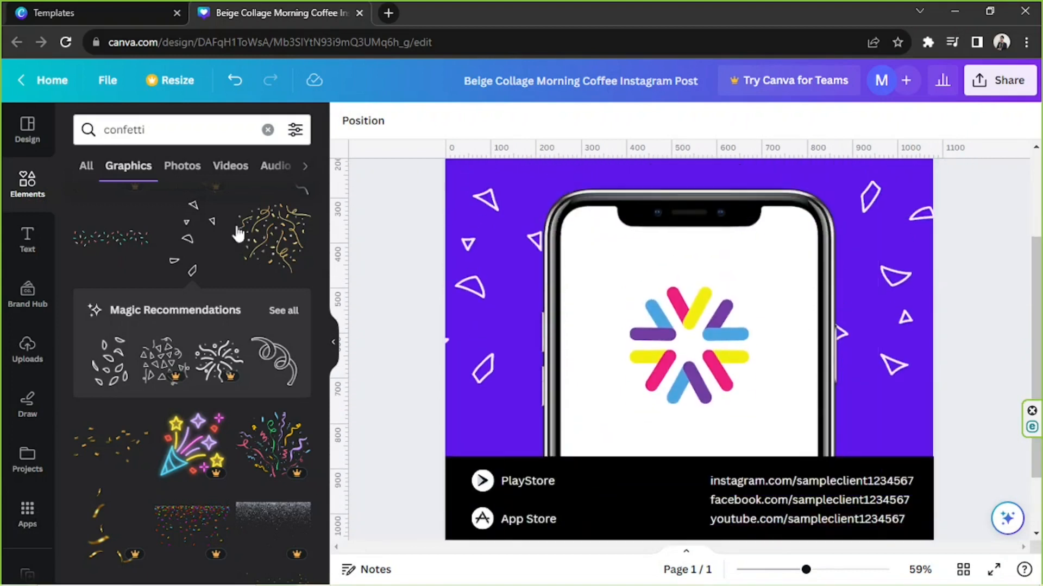
pyautogui.click(151, 130)
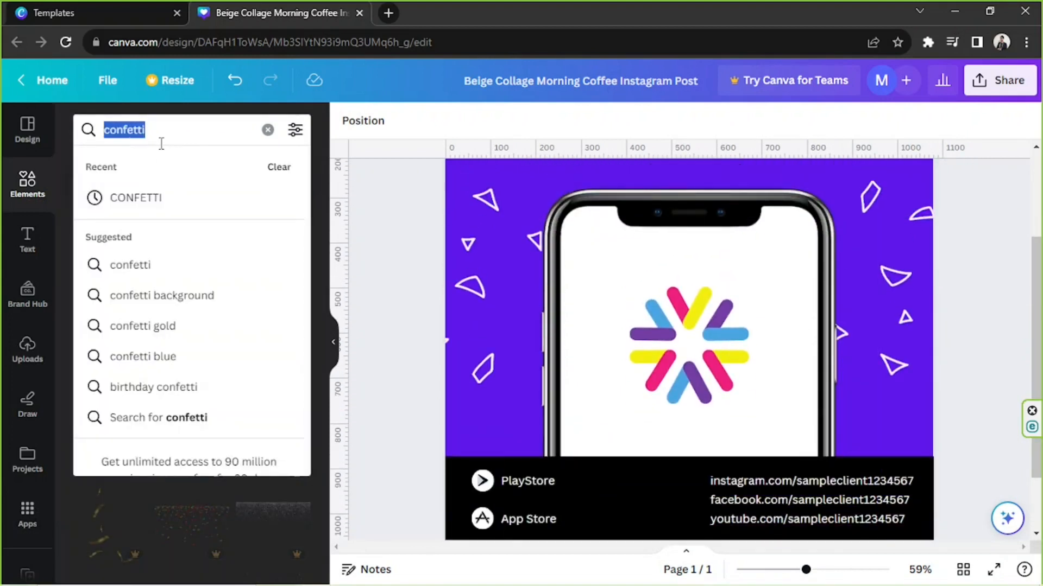
pyautogui.write('ins')
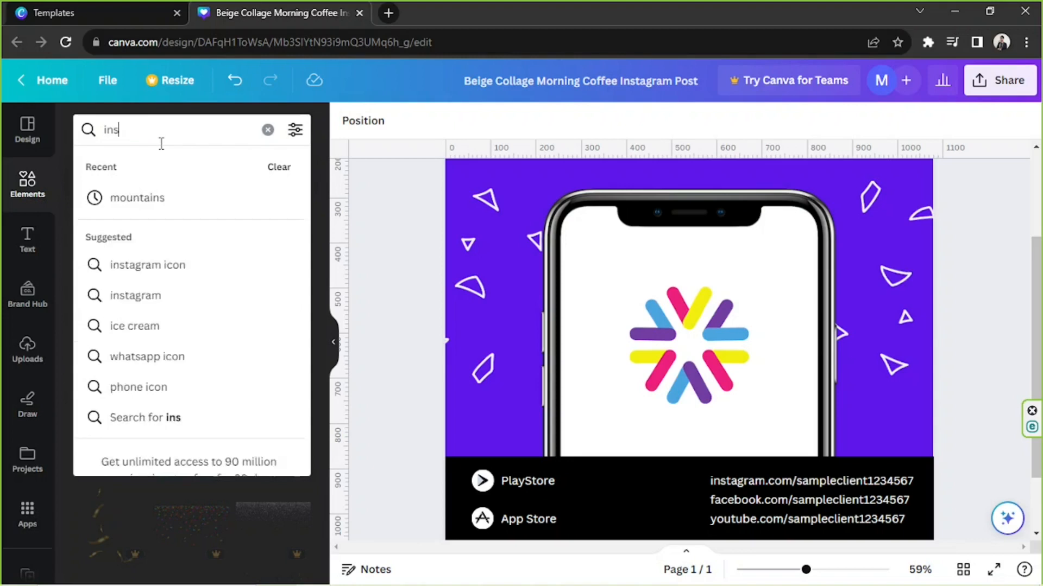
pyautogui.write('tagram icon')
pyautogui.press('Return')
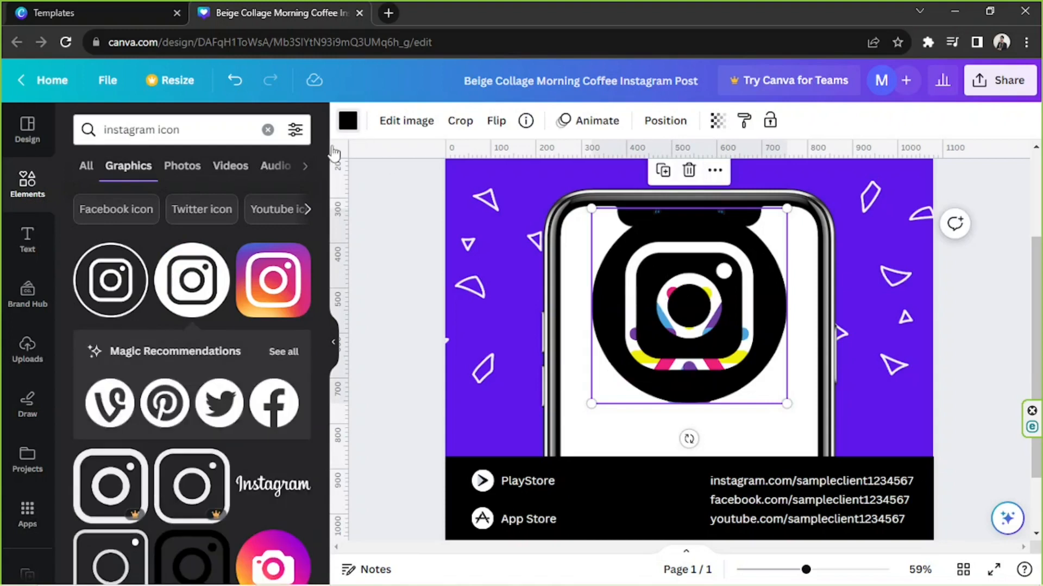
# Step: Recolour the Instagram icon white, shrink it to text height and place it in front of the Instagram link
pyautogui.click(348, 120)
pyautogui.click(212, 254)
pyautogui.moveTo(784, 210); pyautogui.dragTo(685, 479)
pyautogui.moveTo(806, 569); pyautogui.dragTo(882, 570)
pyautogui.scroll(-5, 789, 445)
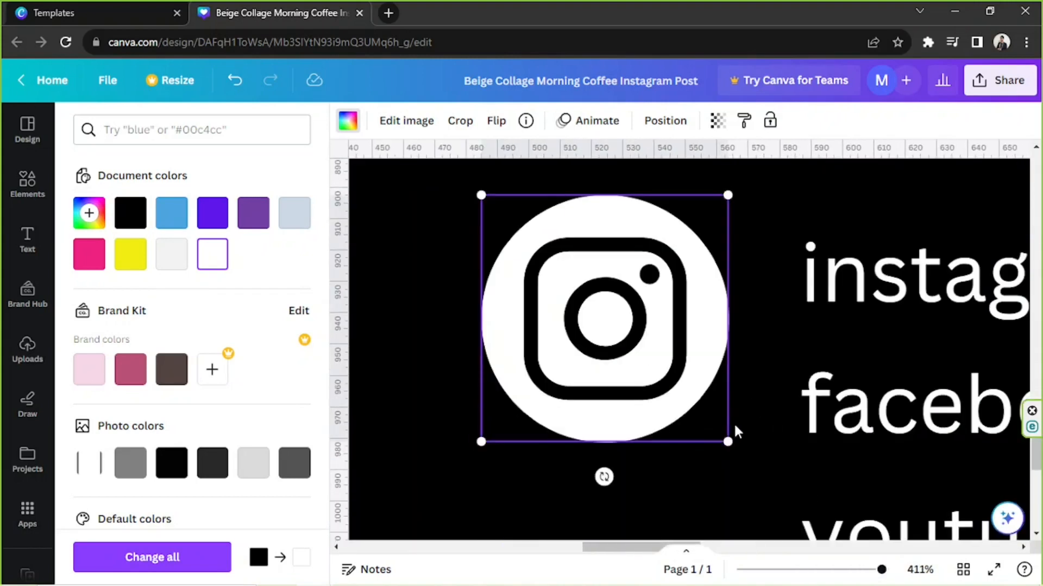
pyautogui.moveTo(725, 441); pyautogui.dragTo(556, 275)
pyautogui.moveTo(522, 237); pyautogui.dragTo(717, 273)
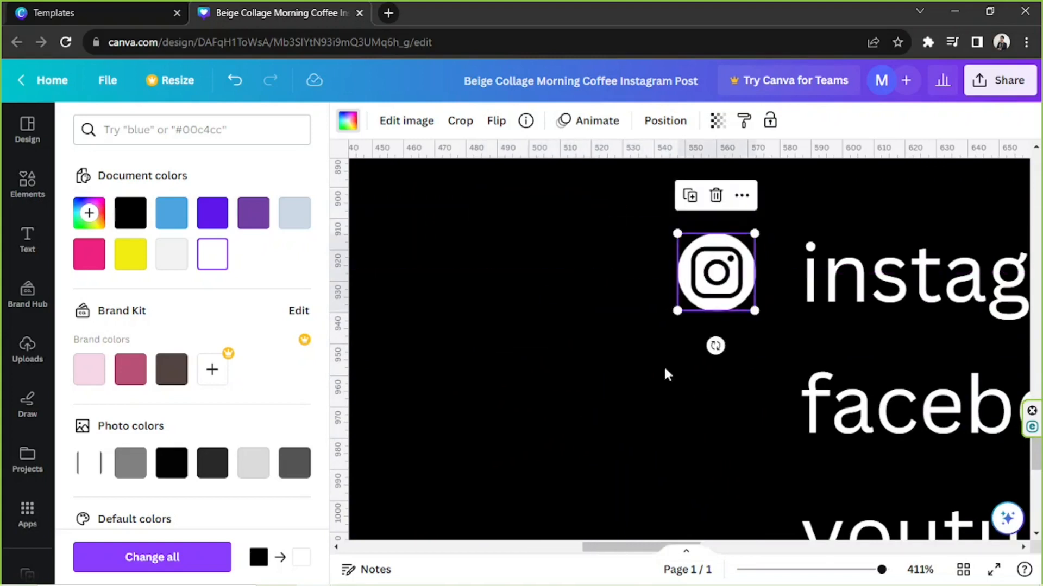
pyautogui.click(666, 372)
# Step: Search the graphics library for facebook icon, add the round Facebook icon and recolour it white
pyautogui.scroll(-5, 528, 347)
pyautogui.click(792, 570)
pyautogui.click(27, 185)
pyautogui.tripleClick(128, 130)
pyautogui.write('facebook icon')
pyautogui.press('Return')
pyautogui.click(110, 280)
pyautogui.click(348, 120)
pyautogui.click(213, 254)
# Step: Shrink the Facebook icon to the Instagram icon's size and place it in front of the Facebook link
pyautogui.moveTo(698, 275); pyautogui.dragTo(694, 393)
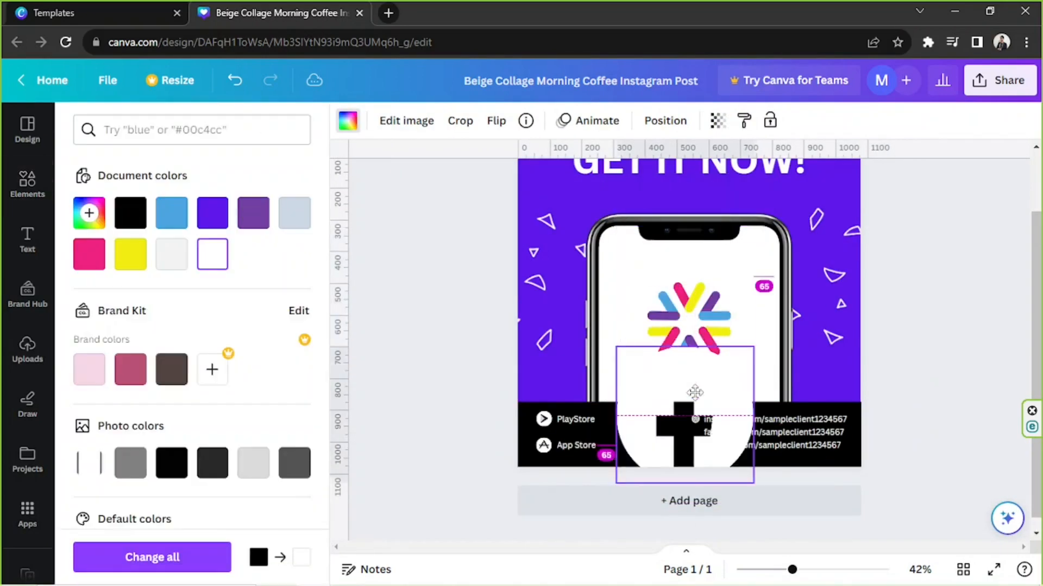
pyautogui.moveTo(792, 570); pyautogui.dragTo(854, 569)
pyautogui.moveTo(993, 411); pyautogui.dragTo(854, 482)
pyautogui.scroll(-8, 505, 429)
pyautogui.moveTo(505, 429); pyautogui.dragTo(589, 389)
pyautogui.moveTo(406, 481); pyautogui.dragTo(708, 300)
pyautogui.click(706, 233)
# Step: Search the graphics library for youtube icon, add the round YouTube icon and recolour it white
pyautogui.click(27, 184)
pyautogui.doubleClick(132, 130)
pyautogui.write('youtube')
pyautogui.press('Return')
pyautogui.click(191, 280)
pyautogui.scroll(-6, 699, 335)
pyautogui.click(348, 121)
pyautogui.click(212, 254)
# Step: Shrink the YouTube icon to match the other social icons and place it in front of the YouTube link
pyautogui.moveTo(689, 245); pyautogui.dragTo(689, 431)
pyautogui.moveTo(802, 570); pyautogui.dragTo(841, 569)
pyautogui.moveTo(570, 435); pyautogui.dragTo(704, 393)
pyautogui.scroll(5, 704, 393)
pyautogui.scroll(-2, 724, 508)
pyautogui.scroll(-2, 724, 508)
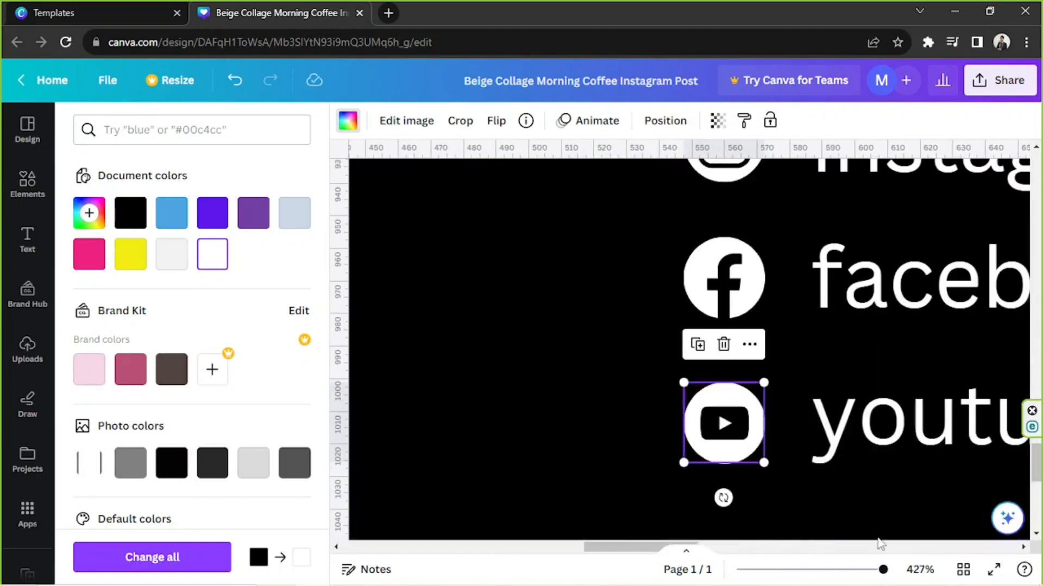
pyautogui.press('Escape')
pyautogui.scroll(-10, 723, 434)
pyautogui.scroll(2, 705, 347)
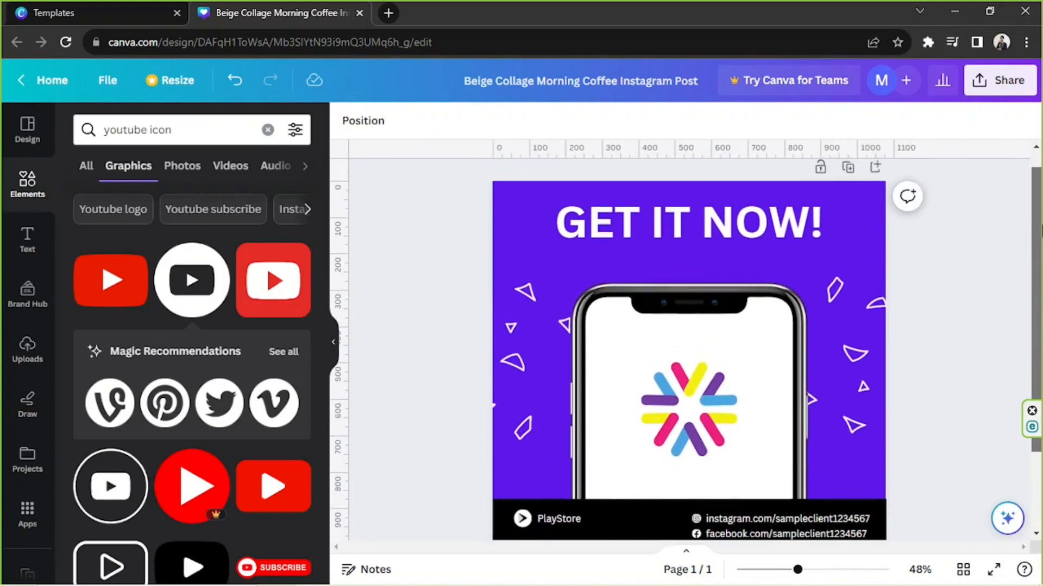
# Step: Enlarge the GET IT NOW! headline to span nearly the full page width and centre it above the phone
pyautogui.click(735, 236)
pyautogui.moveTo(823, 267); pyautogui.dragTo(770, 265)
pyautogui.moveTo(864, 278); pyautogui.dragTo(892, 287)
pyautogui.moveTo(779, 253); pyautogui.dragTo(761, 243)
pyautogui.click(941, 251)
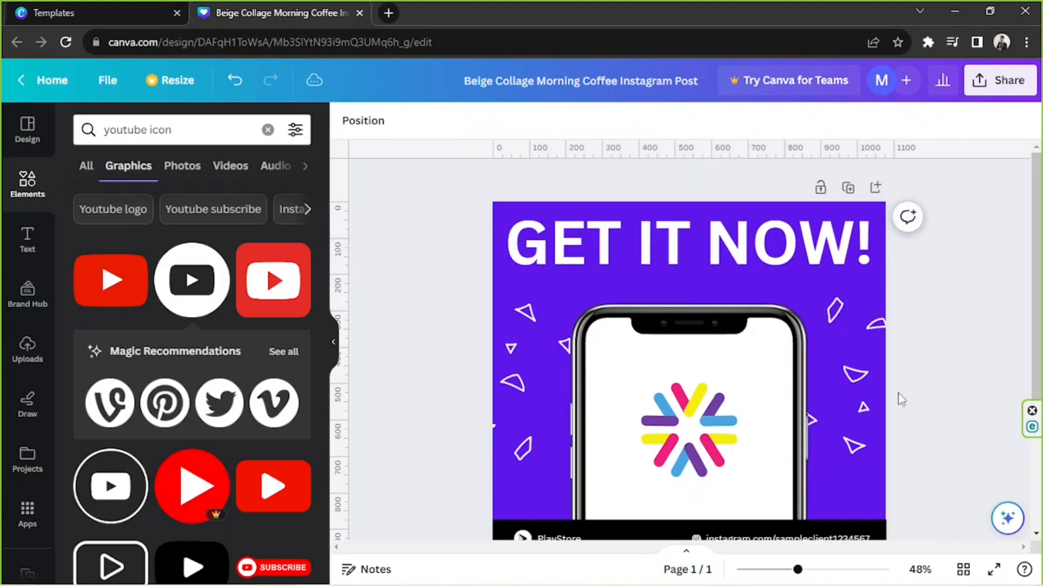
# Step: Duplicate the confetti to the right of the phone, flip the copy horizontally and place it slightly lower
pyautogui.moveTo(797, 570); pyautogui.dragTo(781, 570)
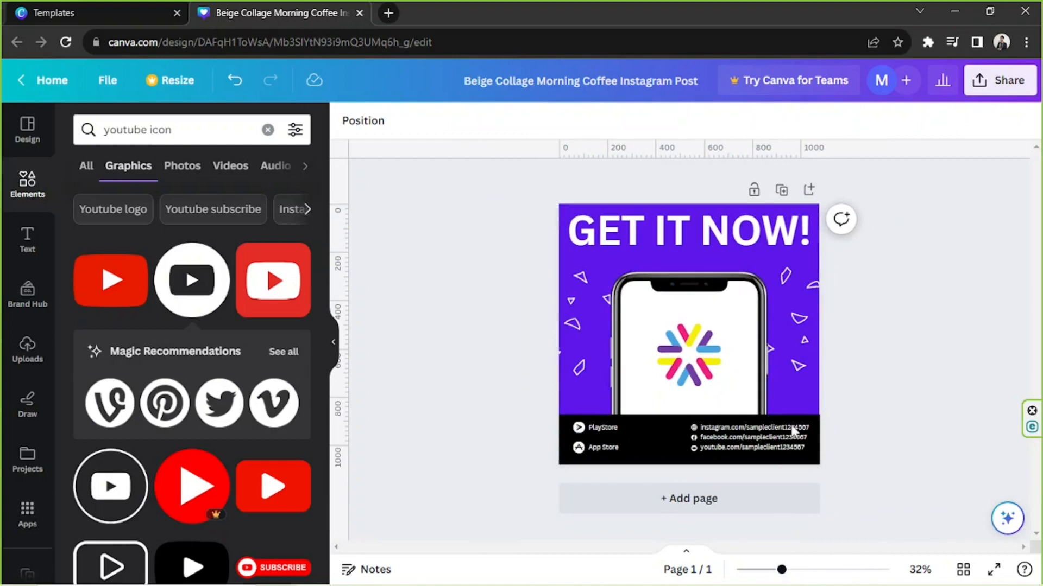
pyautogui.click(797, 312)
pyautogui.moveTo(833, 367); pyautogui.dragTo(809, 365)
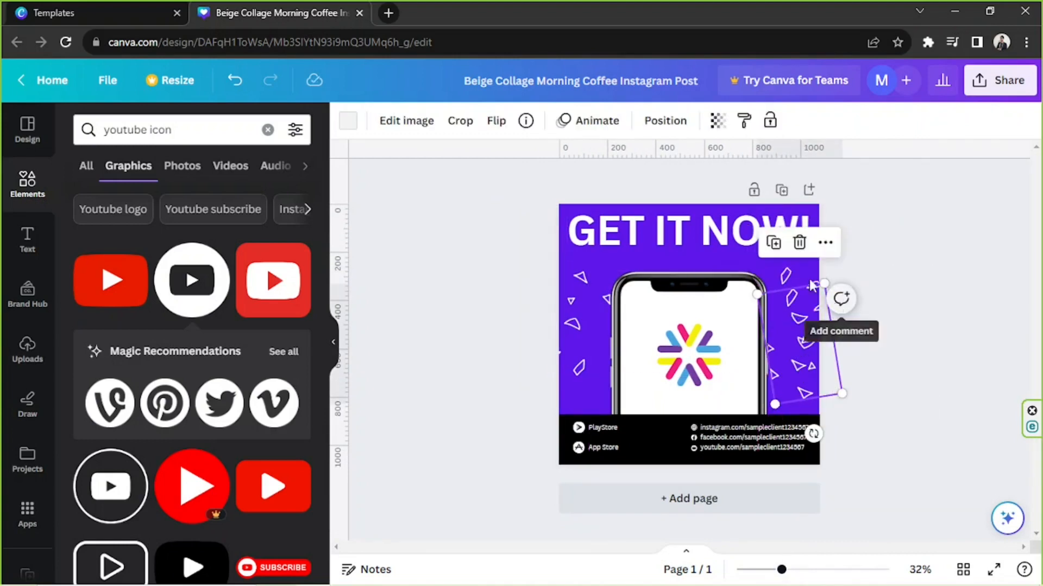
pyautogui.click(498, 122)
pyautogui.click(543, 161)
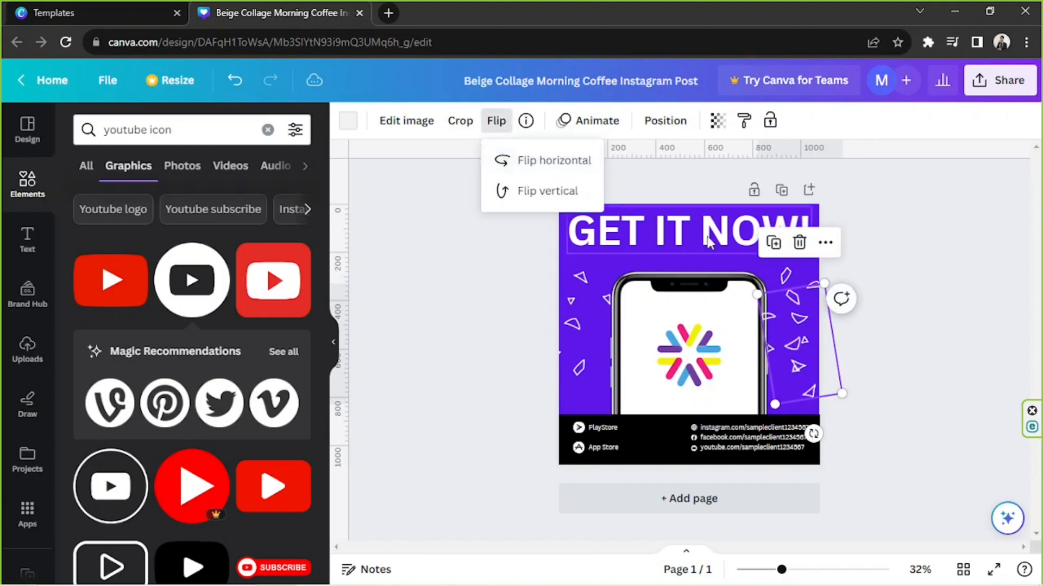
pyautogui.moveTo(814, 356)
pyautogui.mouseDown()
pyautogui.moveTo(791, 359)
pyautogui.moveTo(791, 342)
pyautogui.moveTo(800, 352)
pyautogui.mouseUp()
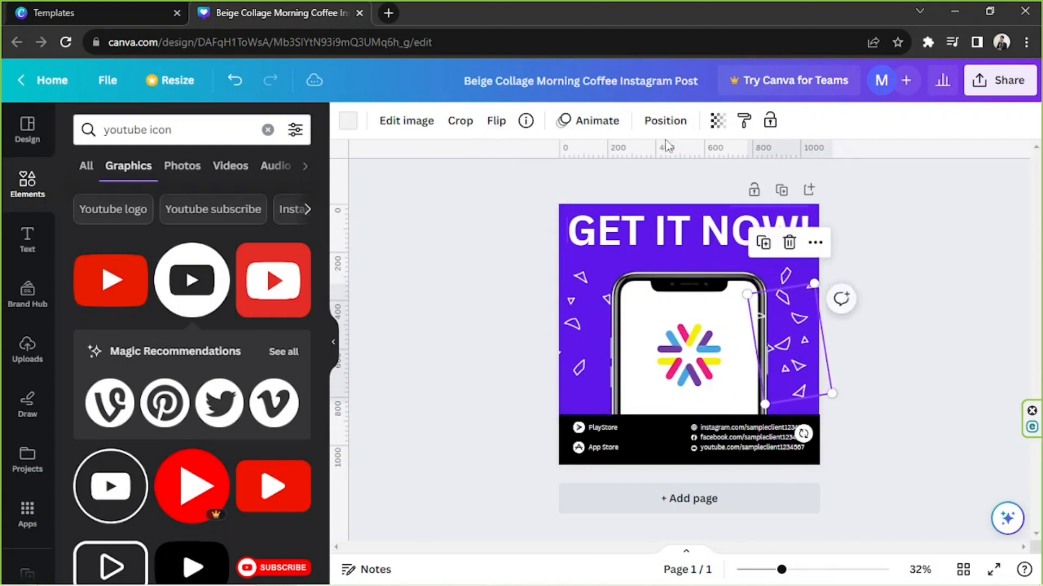
# Step: Send the flipped confetti copy to the back, recolour it pink (#ee217f) and nudge it slightly down
pyautogui.click(275, 193)
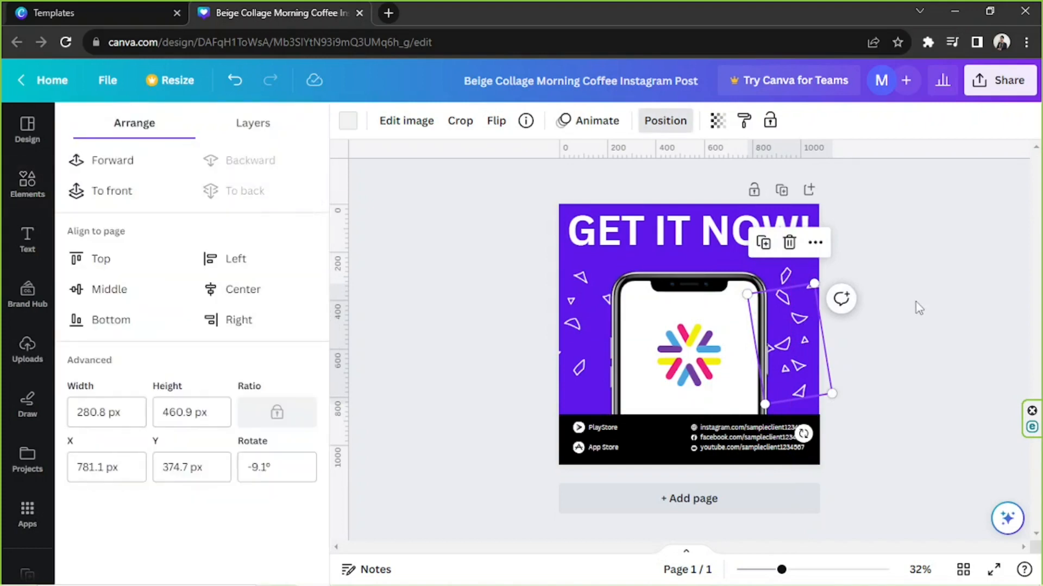
pyautogui.click(666, 121)
pyautogui.click(348, 121)
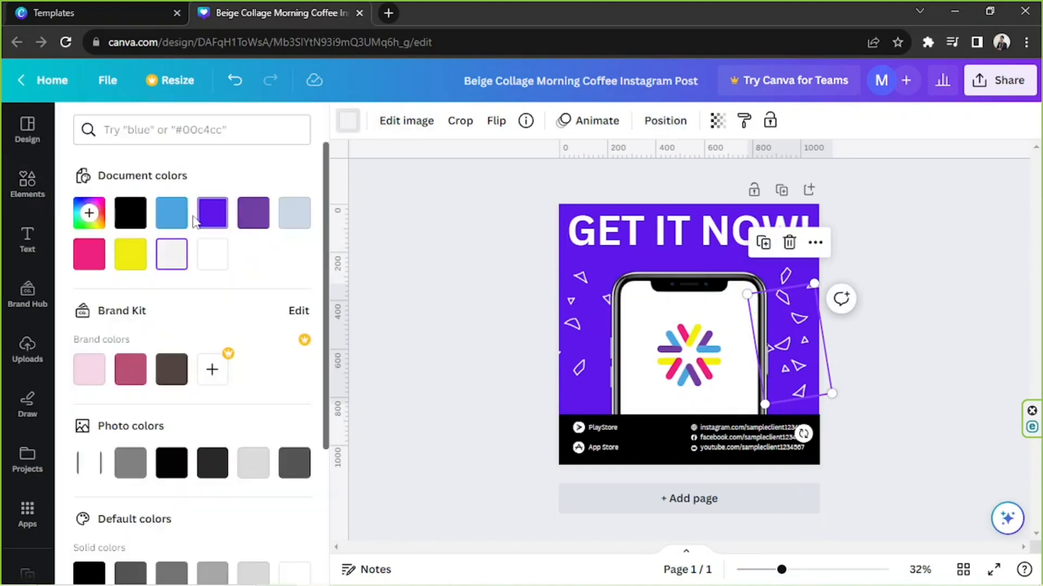
pyautogui.click(89, 259)
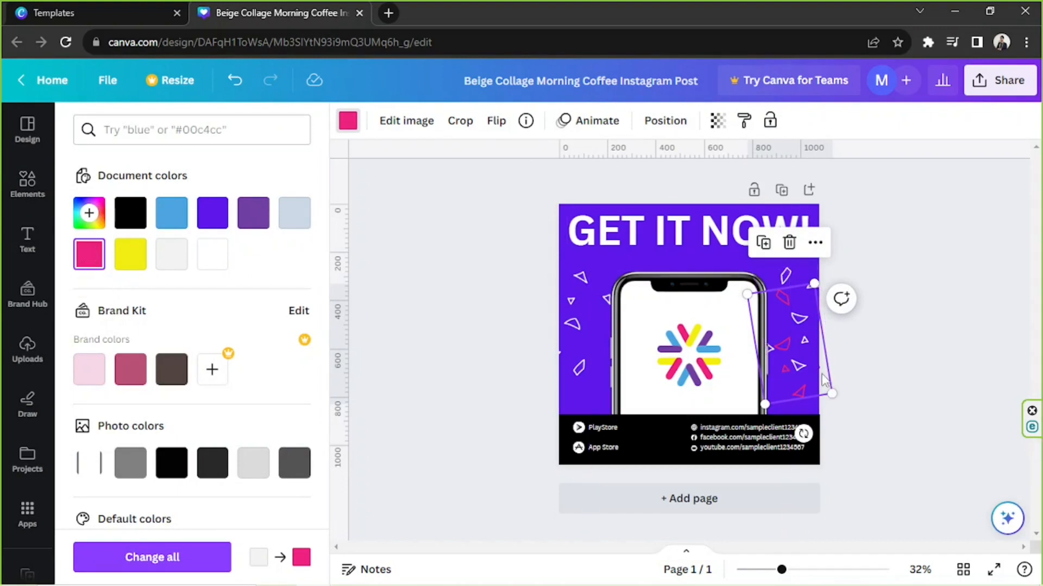
pyautogui.moveTo(824, 387)
pyautogui.mouseDown()
pyautogui.moveTo(828, 377)
pyautogui.moveTo(818, 392)
pyautogui.mouseUp()
# Step: Duplicate the white confetti on the right, move the copy to the phone's left side and rotate it to 5.7°
pyautogui.click(799, 285)
pyautogui.click(767, 222)
pyautogui.moveTo(793, 337); pyautogui.dragTo(589, 354)
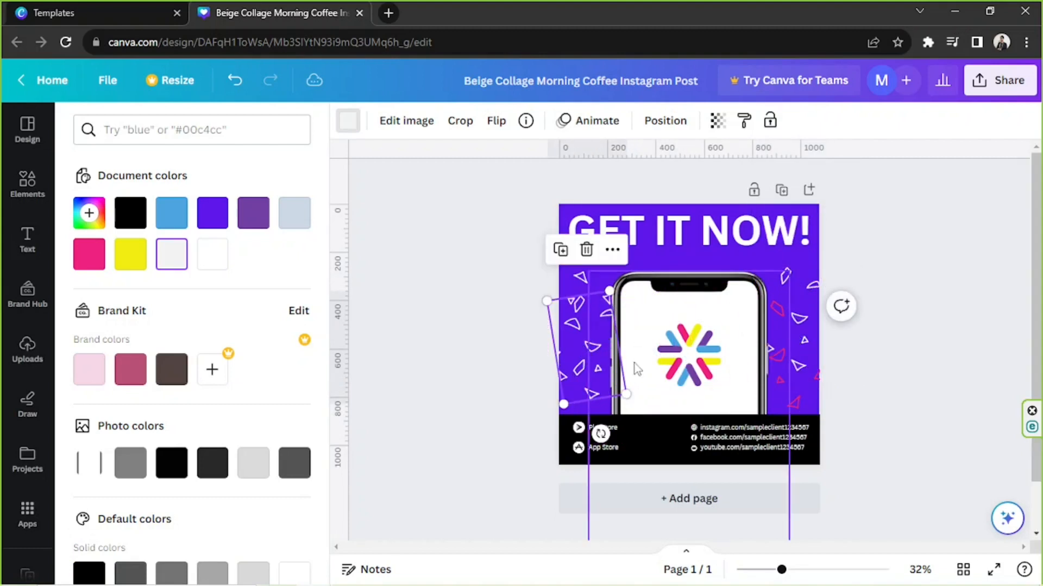
pyautogui.moveTo(600, 433); pyautogui.dragTo(578, 437)
pyautogui.moveTo(572, 356); pyautogui.dragTo(573, 354)
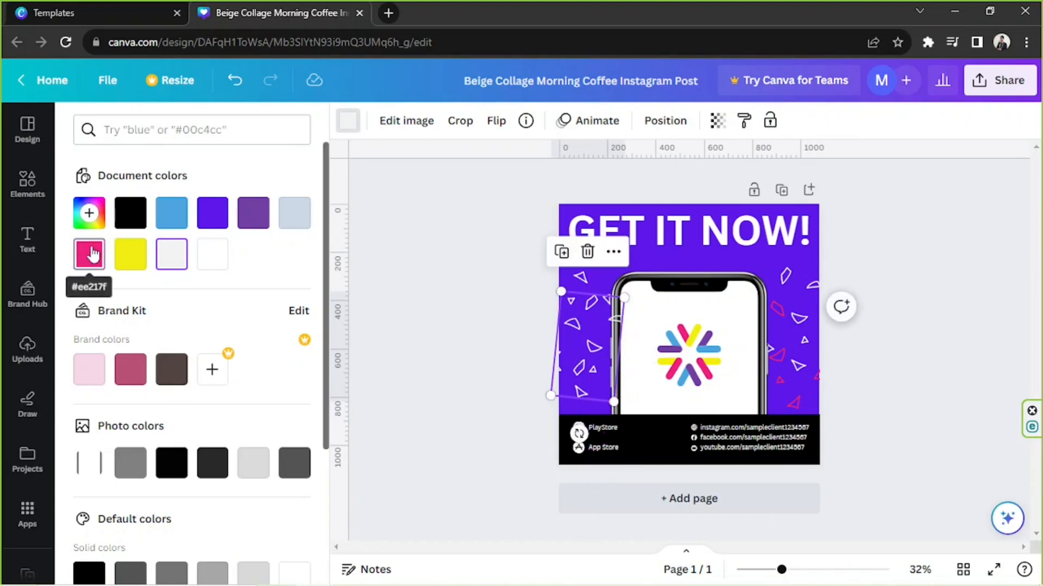
# Step: Recolour the confetti copy on the phone's left side pink (#ee217f) and send it to the back
pyautogui.click(89, 253)
pyautogui.click(676, 122)
pyautogui.click(244, 193)
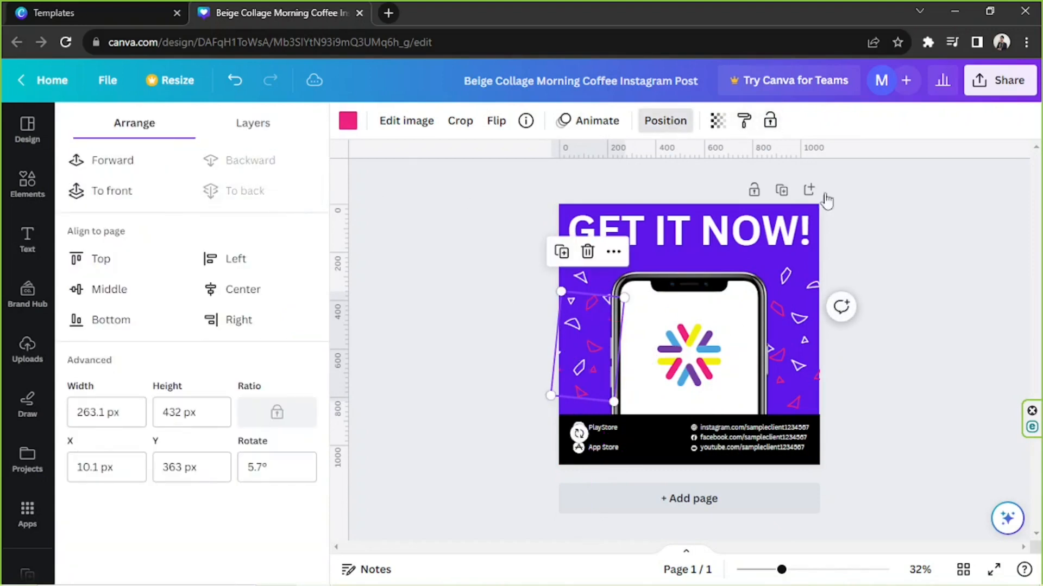
pyautogui.click(884, 191)
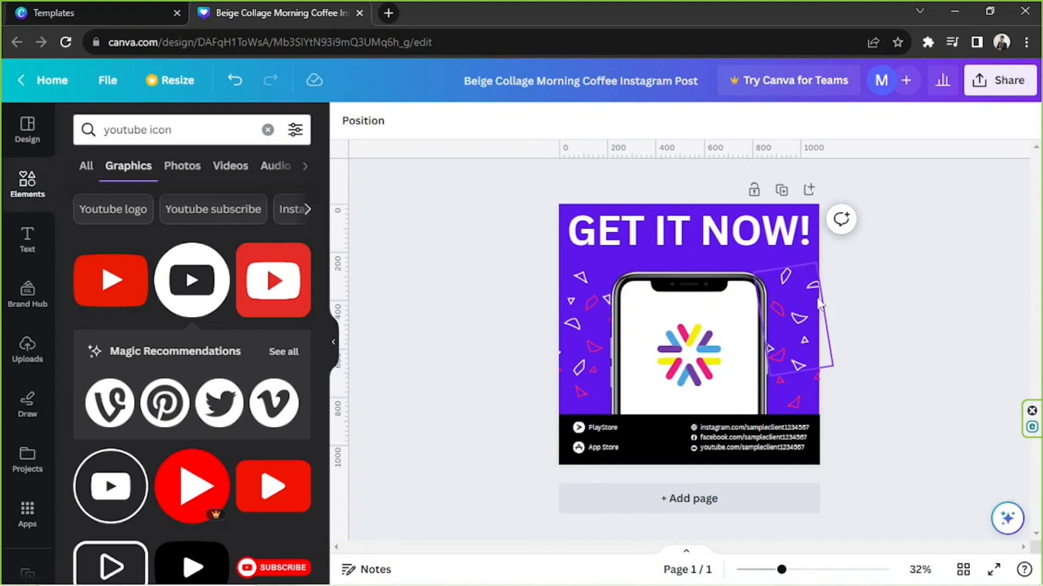
# Step: Hide the graphics library and look over the elements of the finished post
pyautogui.moveTo(502, 213); pyautogui.dragTo(910, 386)
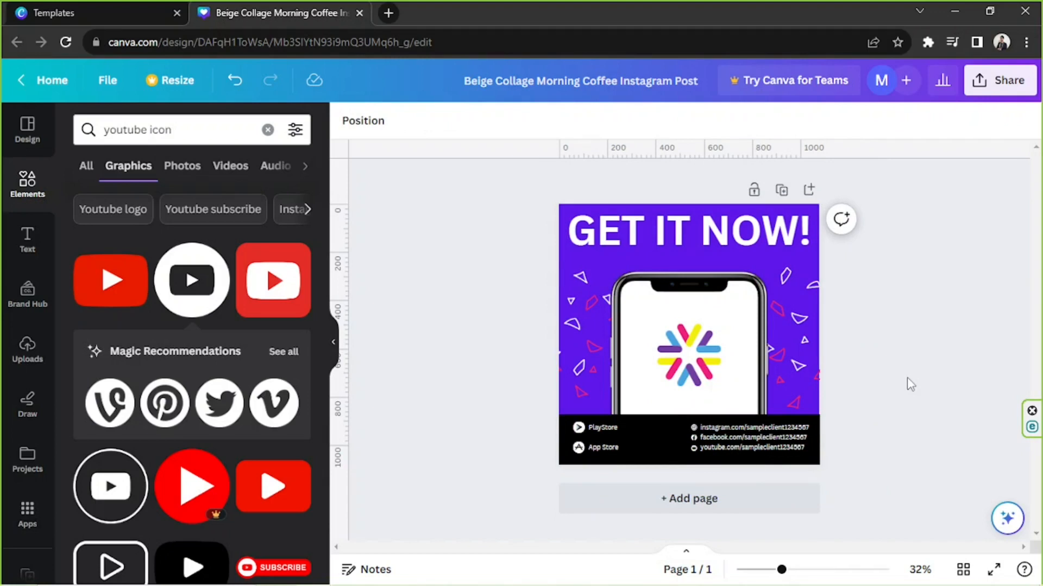
pyautogui.click(334, 343)
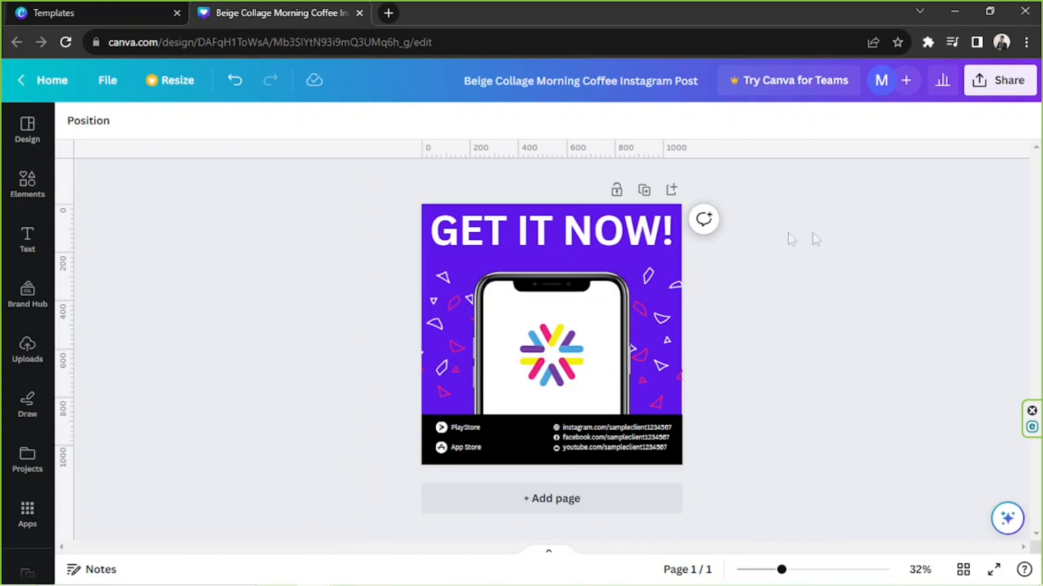
pyautogui.moveTo(387, 221); pyautogui.dragTo(804, 390)
pyautogui.click(804, 390)
pyautogui.moveTo(379, 215); pyautogui.dragTo(760, 476)
pyautogui.click(942, 401)
# Step: Download the finished post as a PNG at 1,080 × 1,080 px
pyautogui.click(991, 86)
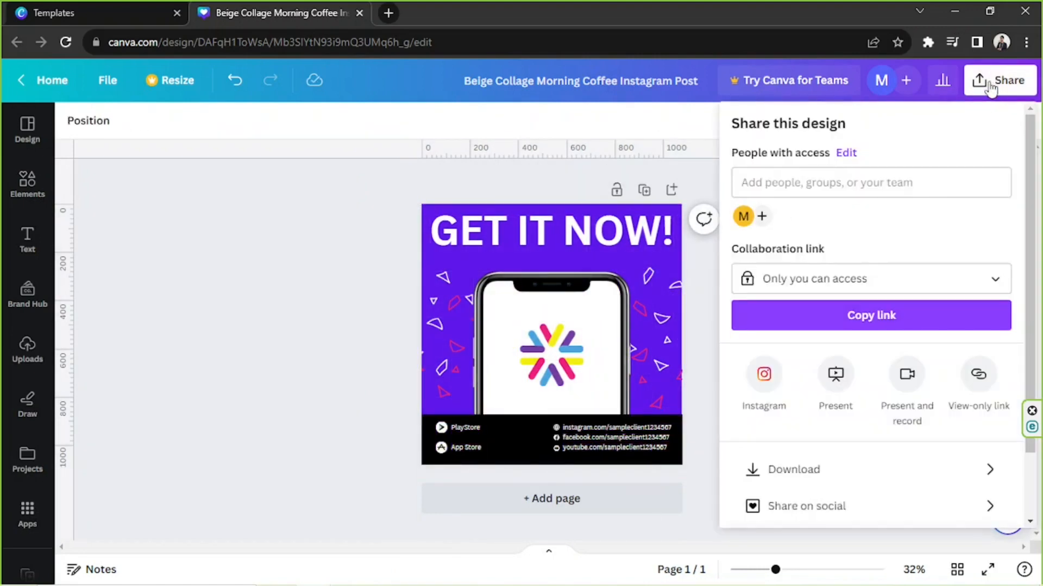
pyautogui.click(803, 474)
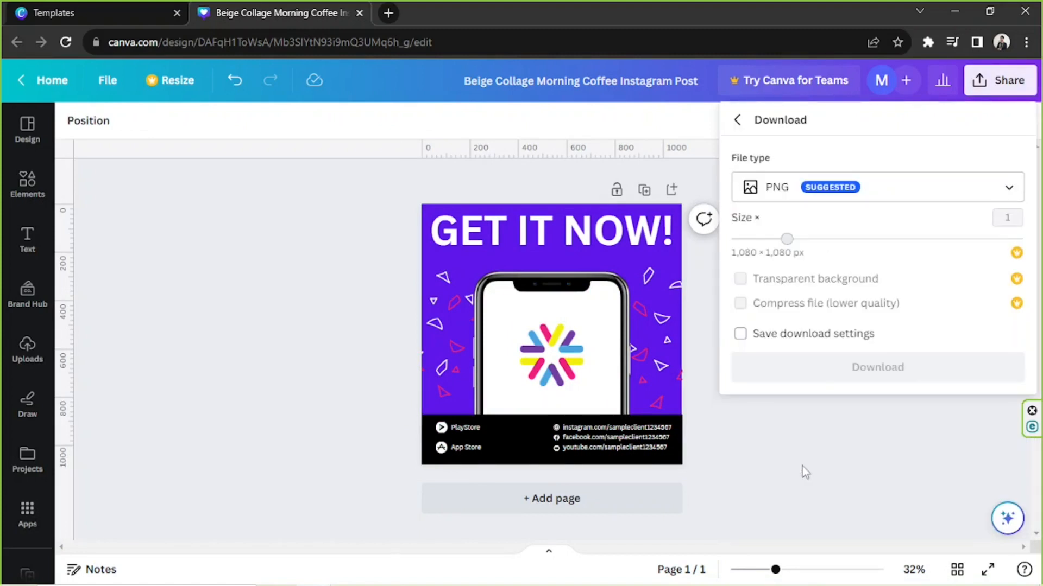
pyautogui.click(863, 191)
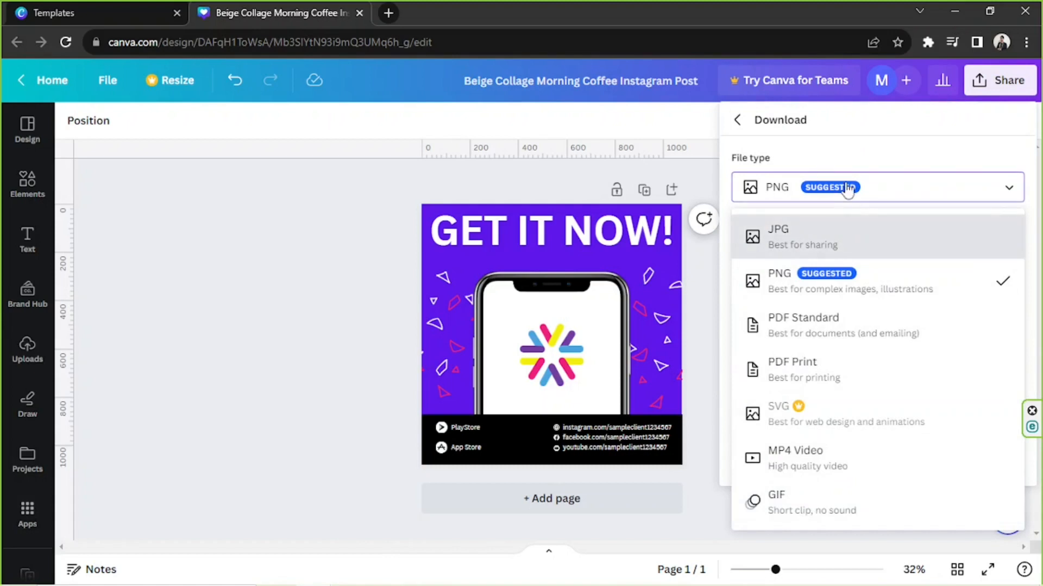
pyautogui.click(847, 191)
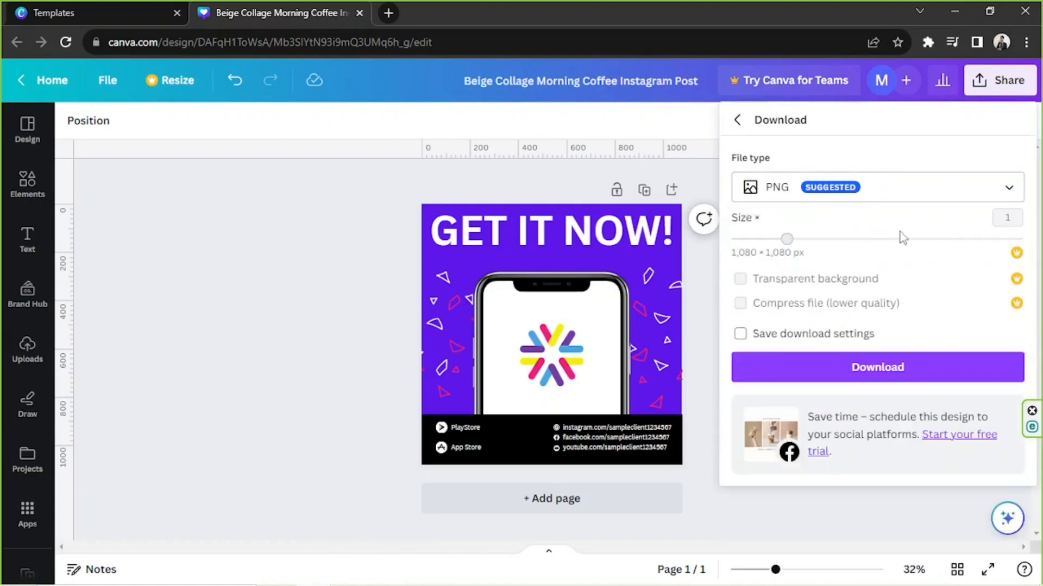
pyautogui.click(895, 368)
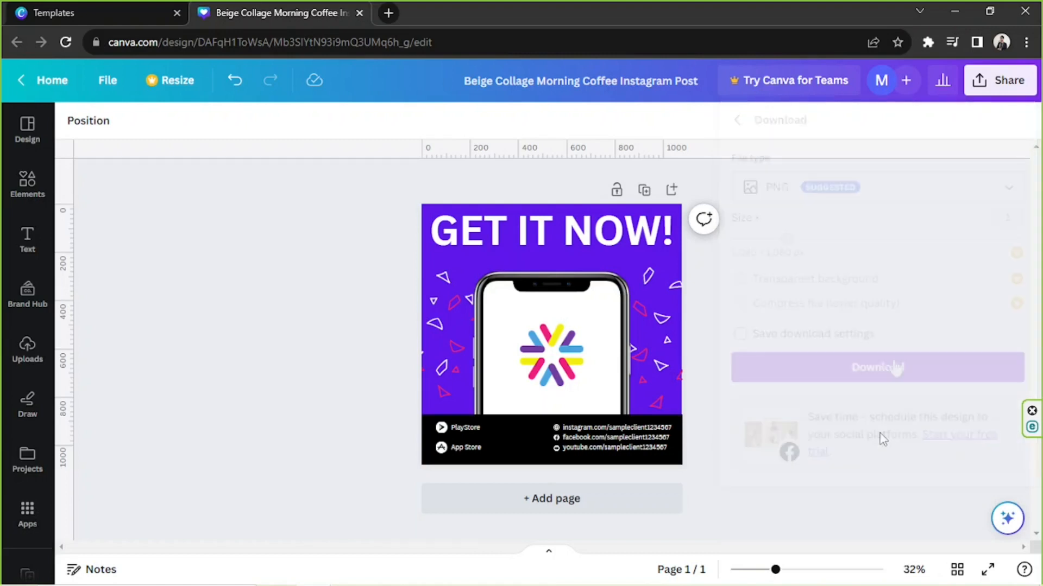